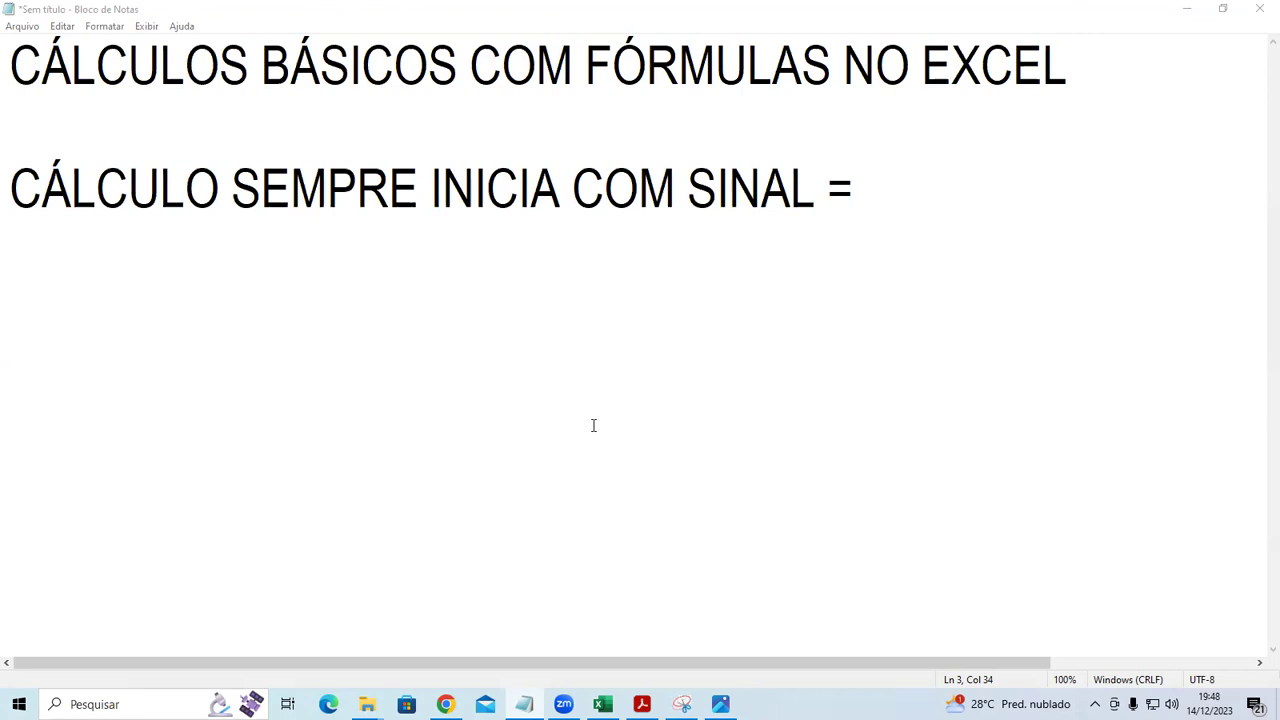
# Step: Highlight the equals sign in the note and add four new lines after the sentence about calculations
pyautogui.moveTo(835, 198); pyautogui.dragTo(854, 196)
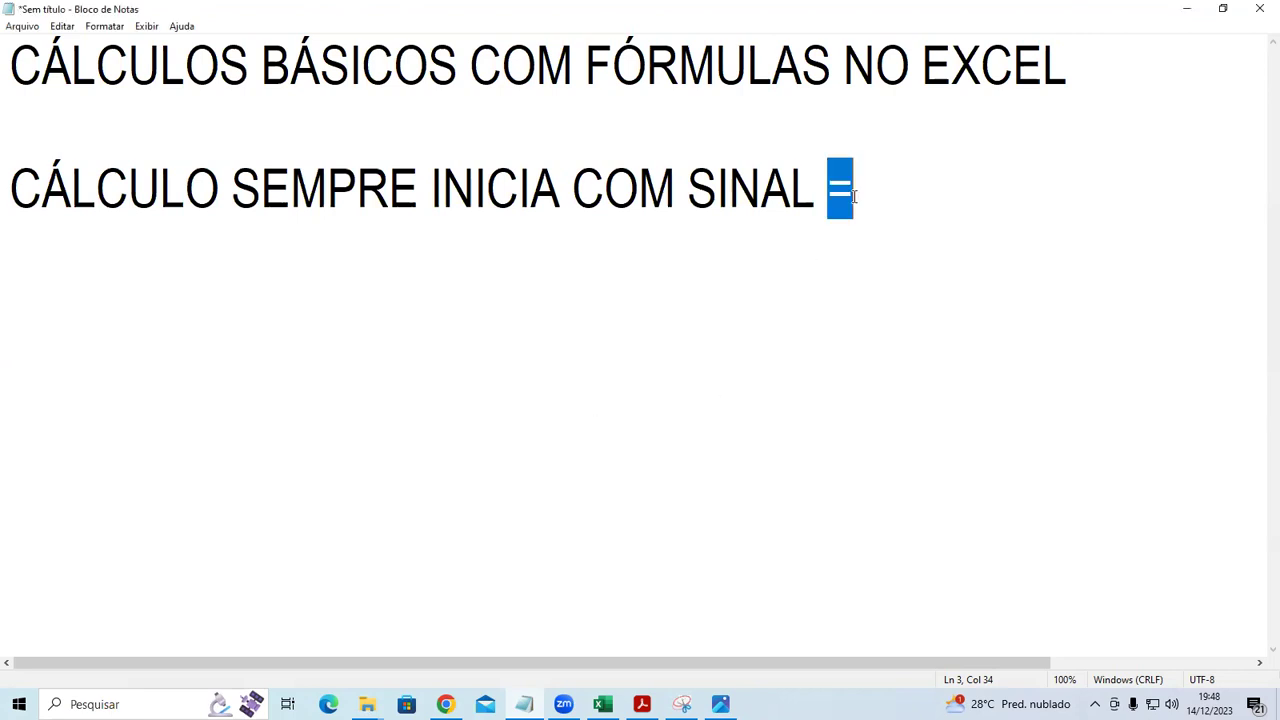
pyautogui.click(828, 273)
pyautogui.press('End')
pyautogui.press('Return')
pyautogui.press('Return')
pyautogui.press('Return')
pyautogui.press('Return')
# Step: Open Excel with a new blank workbook and maximize its window
pyautogui.press('super')
pyautogui.write('EXCEL')
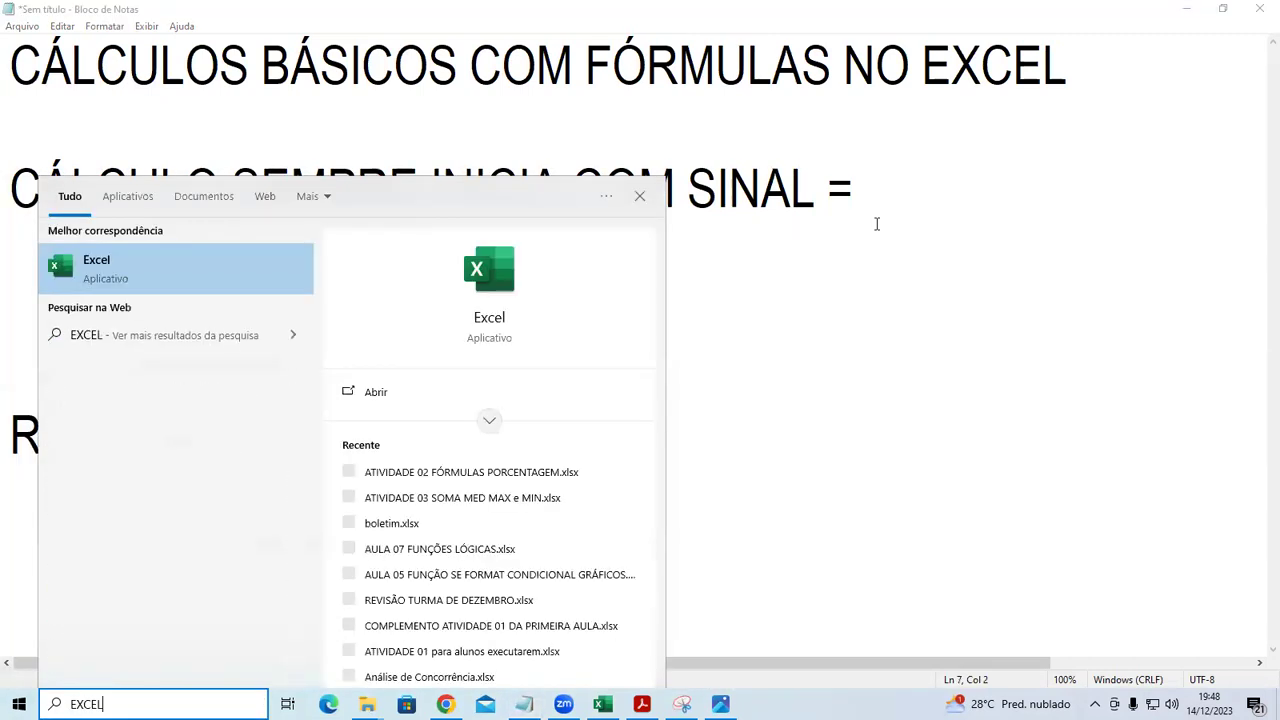
pyautogui.press('Return')
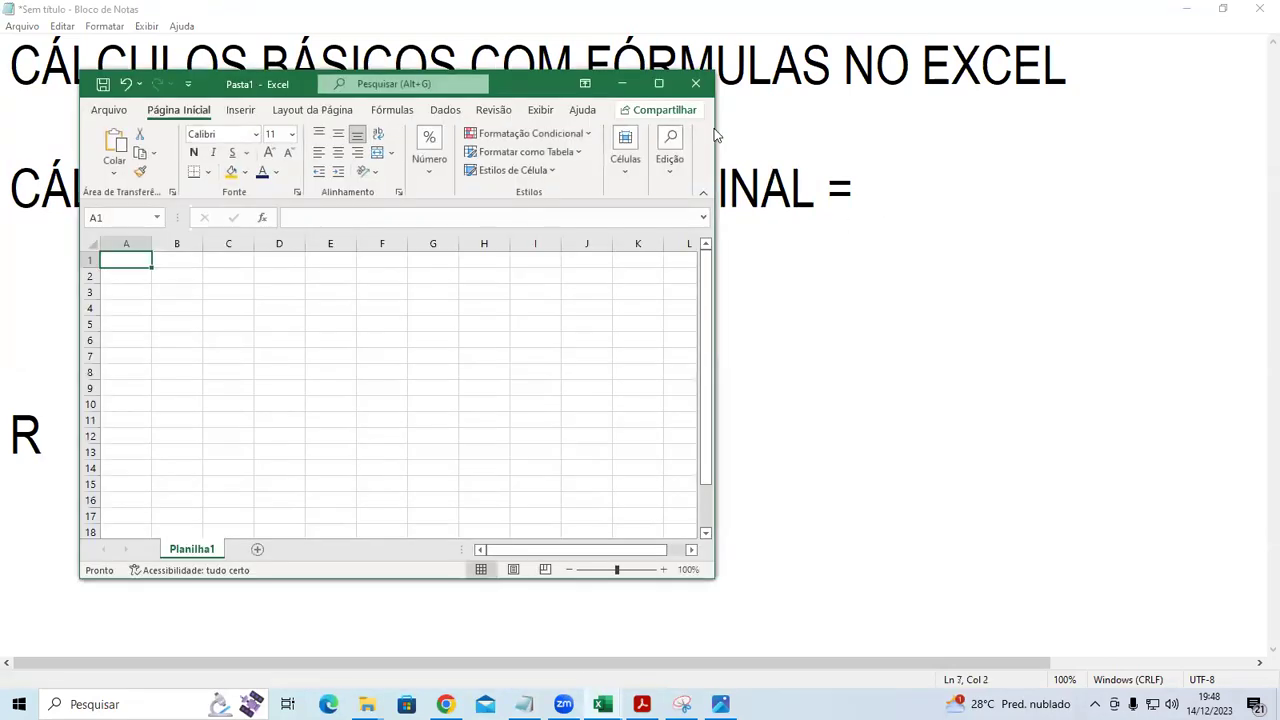
pyautogui.click(659, 85)
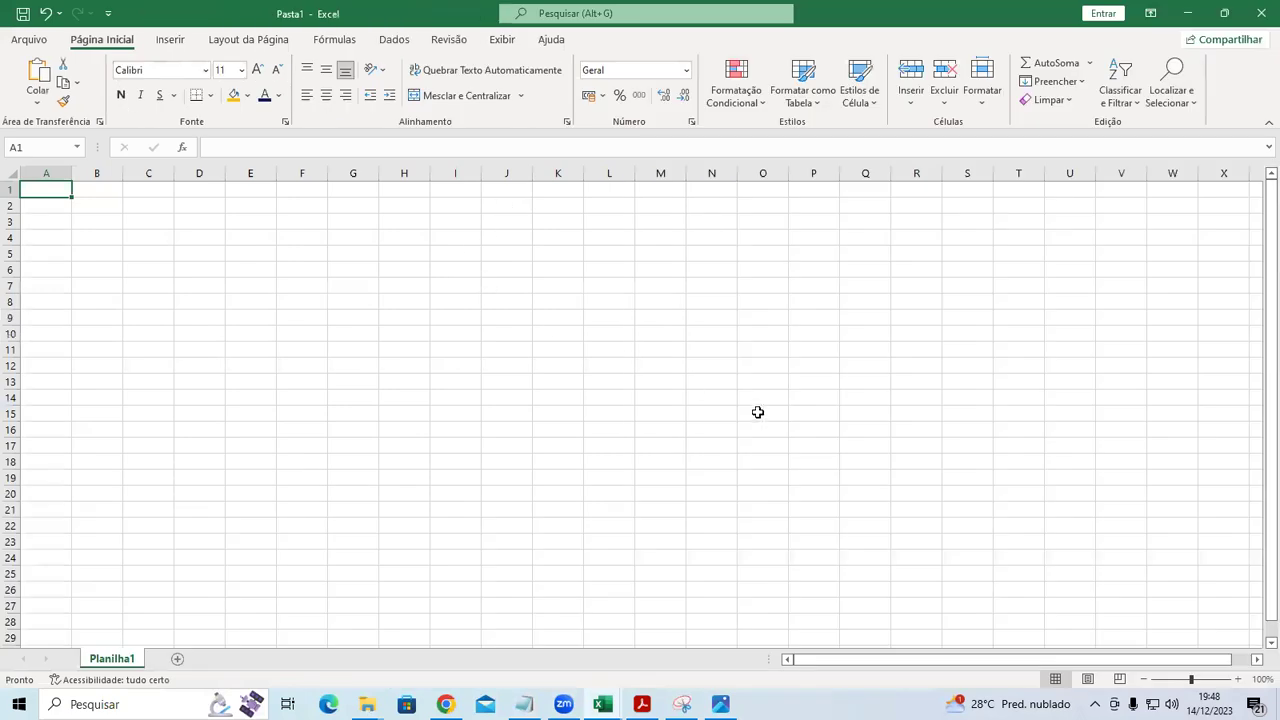
# Step: Enter 2+2= in cell C3, with the equals sign at the end
pyautogui.keyDown('ctrl'); pyautogui.scroll(9, 700, 412); pyautogui.keyUp('ctrl')
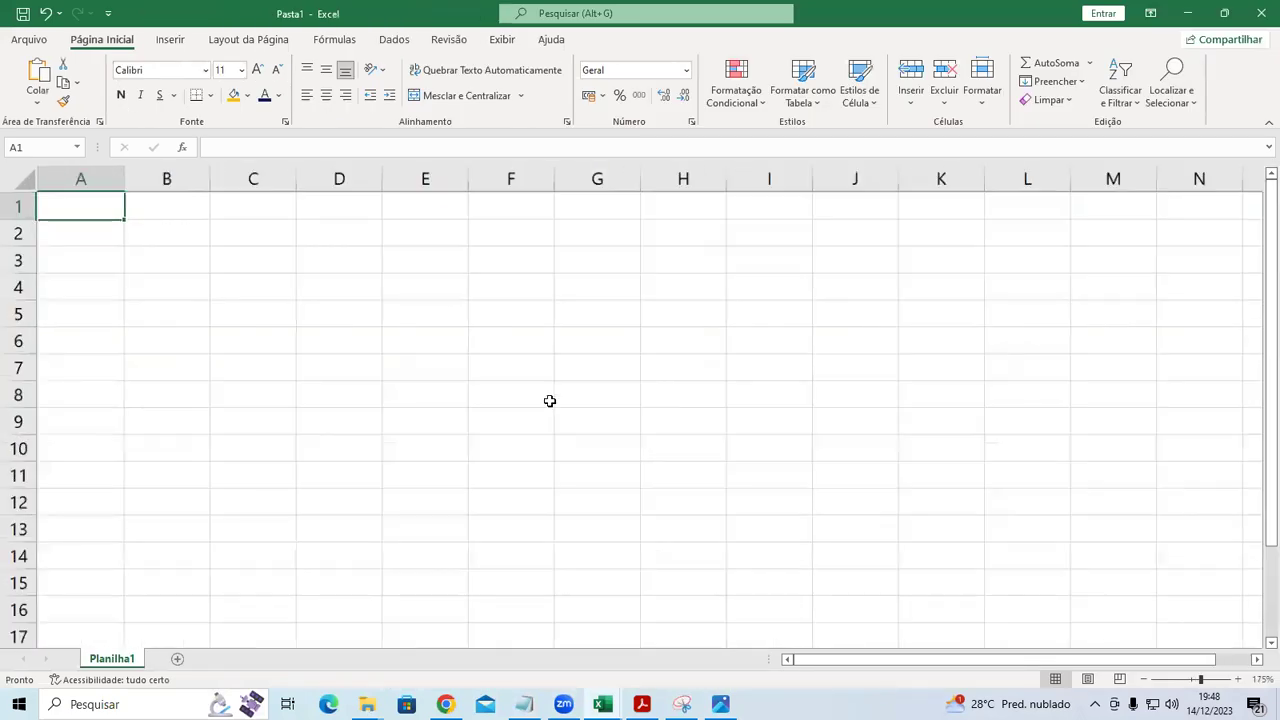
pyautogui.click(375, 302)
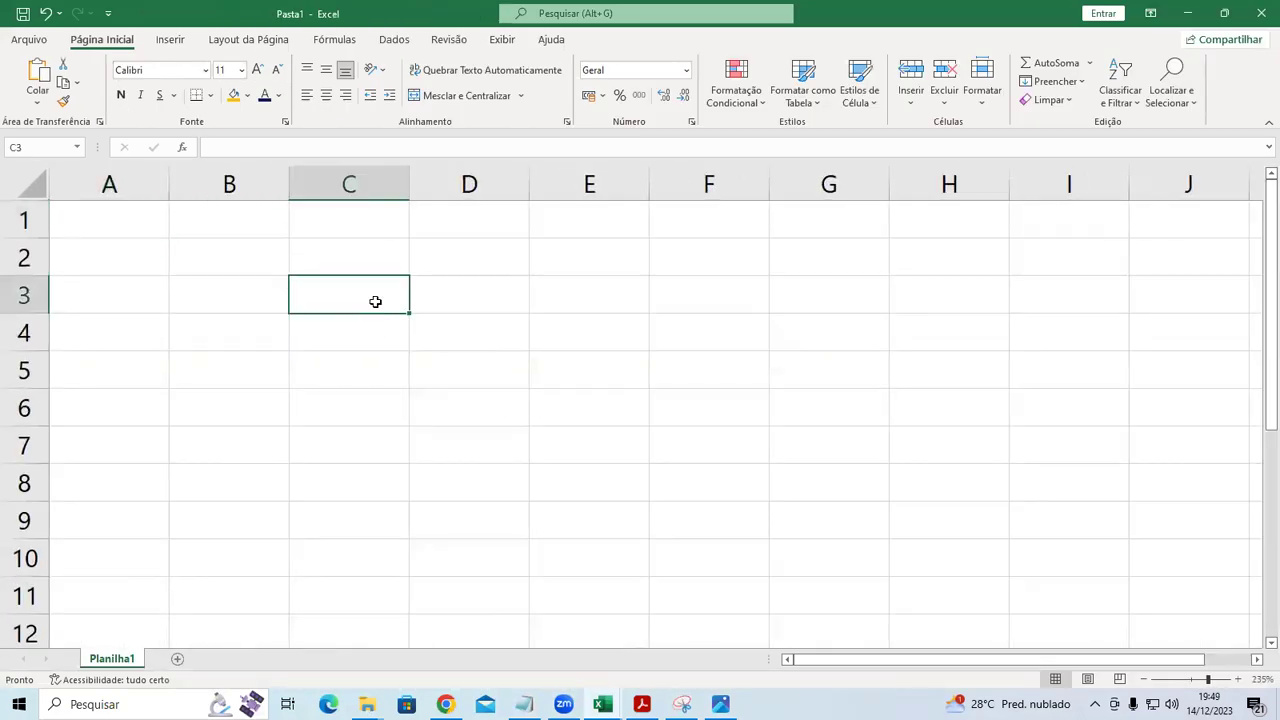
pyautogui.write('2+')
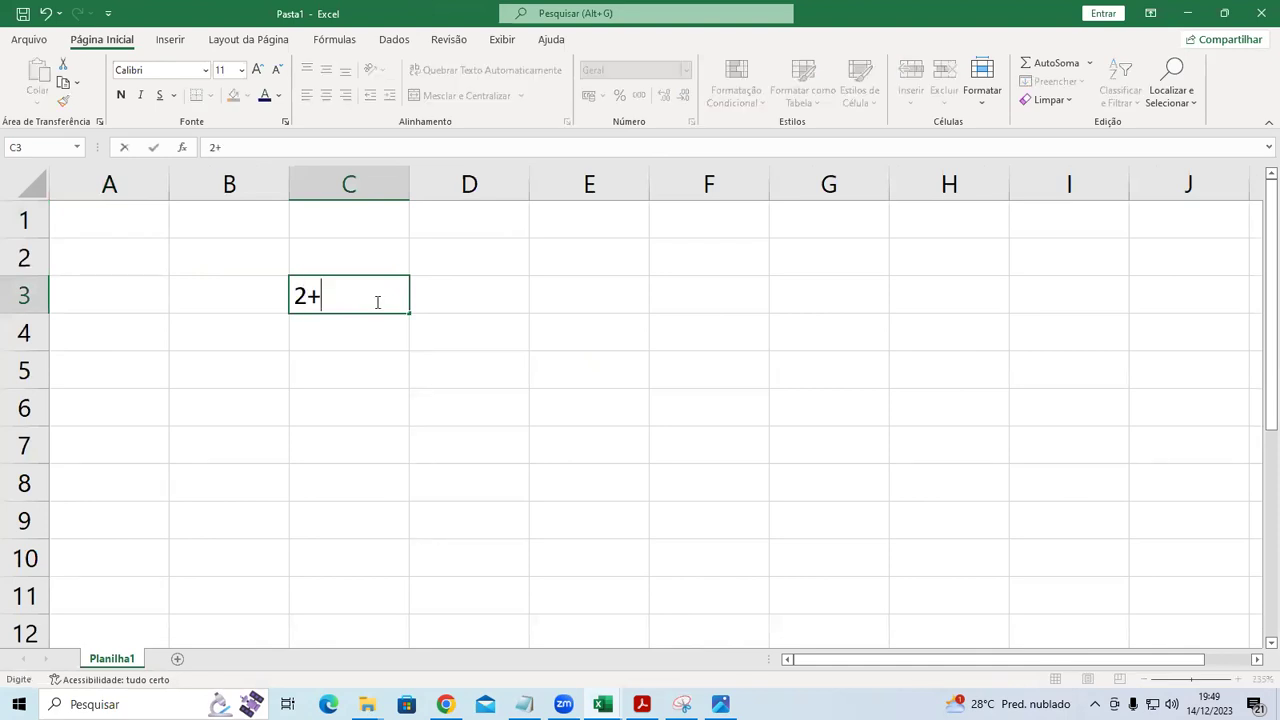
pyautogui.write('=')
pyautogui.press('BackSpace')
pyautogui.write('2=')
pyautogui.press('Return')
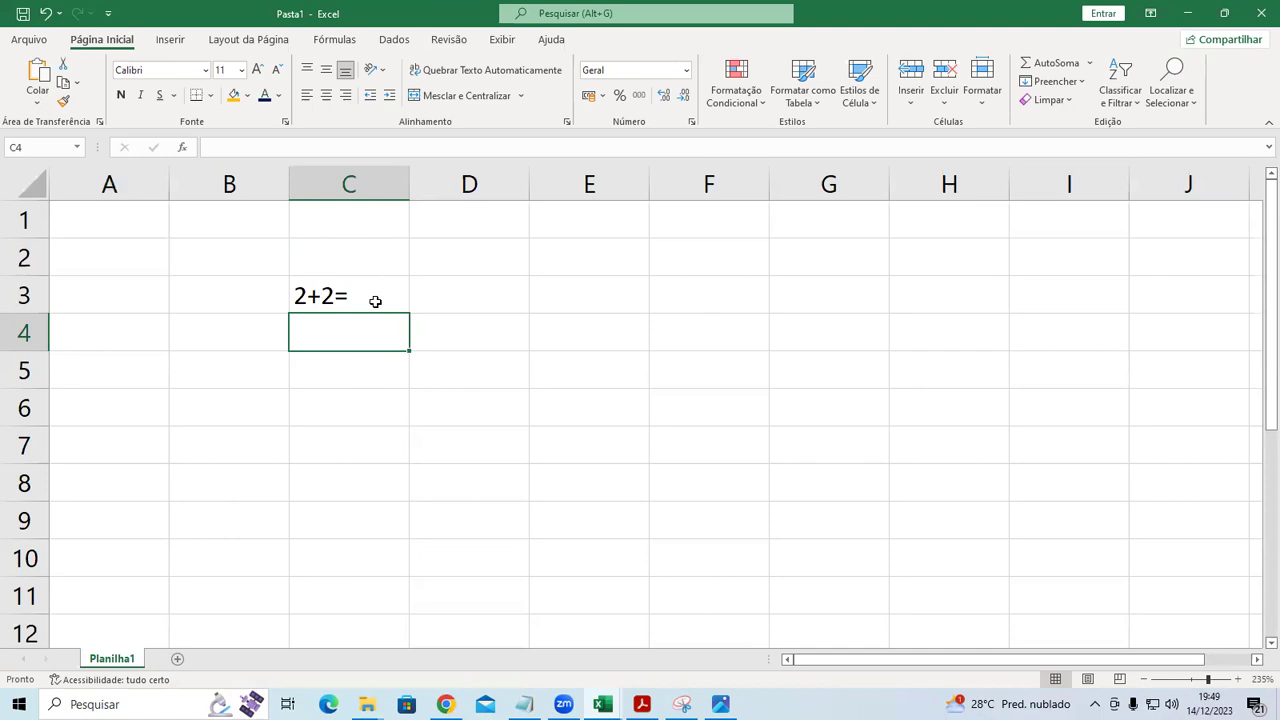
# Step: Clear the 2+2= entry from cell C3
pyautogui.click(375, 301)
pyautogui.press('pagedown')
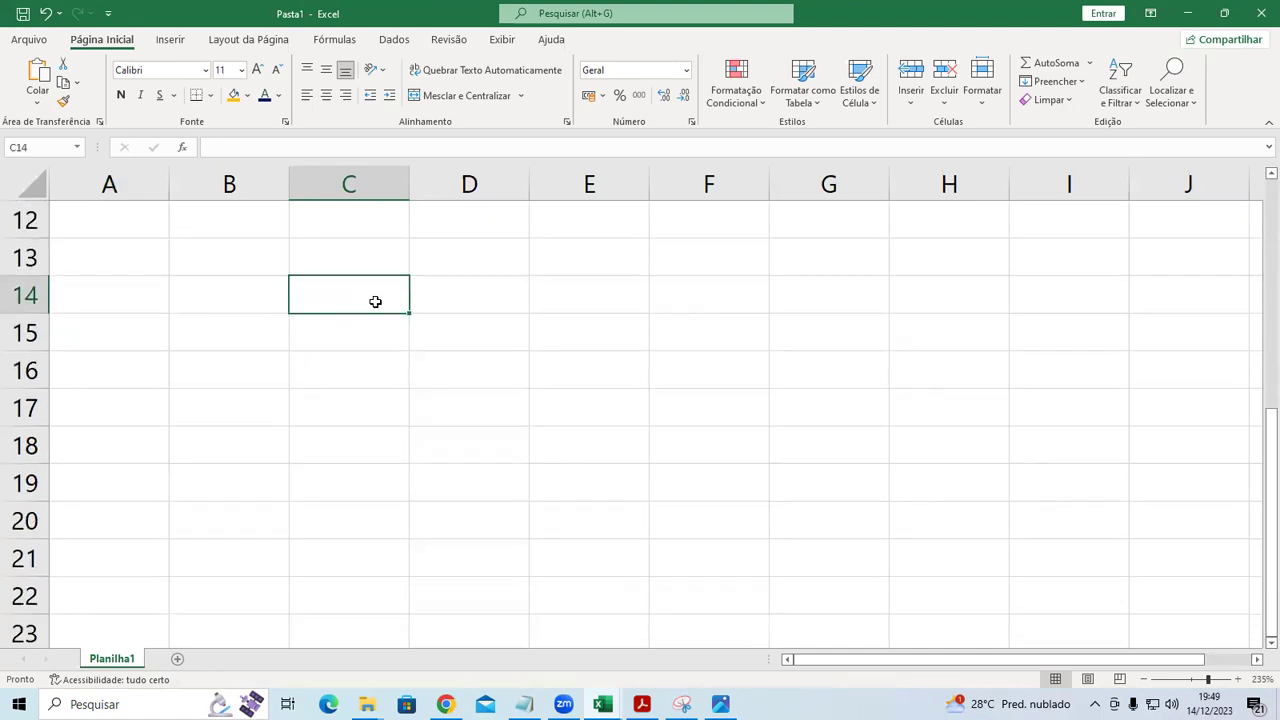
pyautogui.scroll(4, 570, 310)
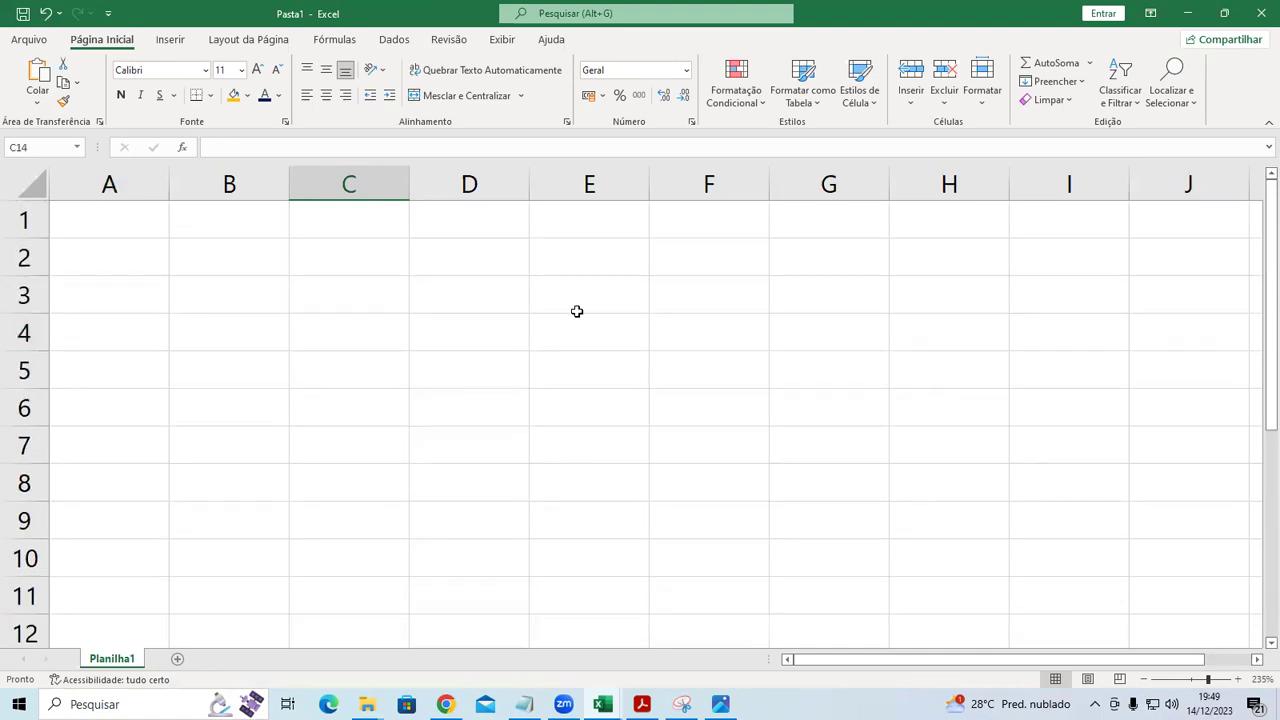
# Step: Switch to Notepad, delete the stray letter R and highlight the equals sign in the sentence
pyautogui.click(524, 704)
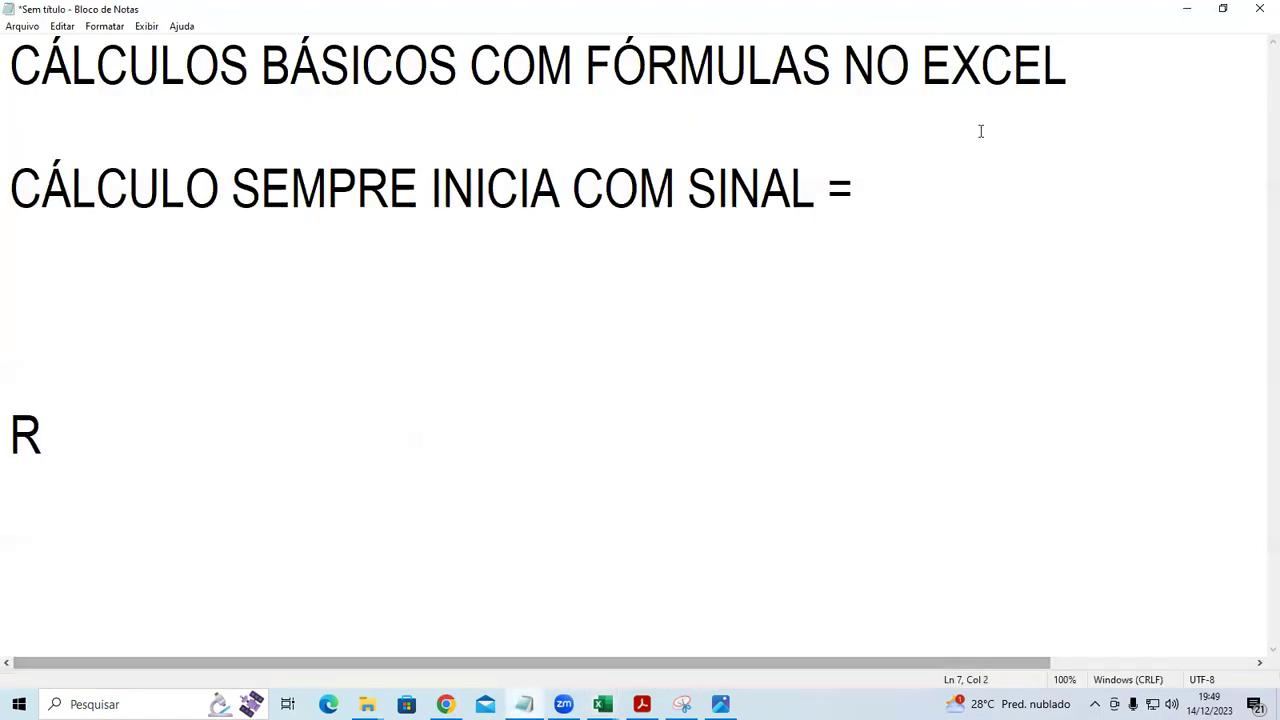
pyautogui.doubleClick(28, 435)
pyautogui.press('BackSpace')
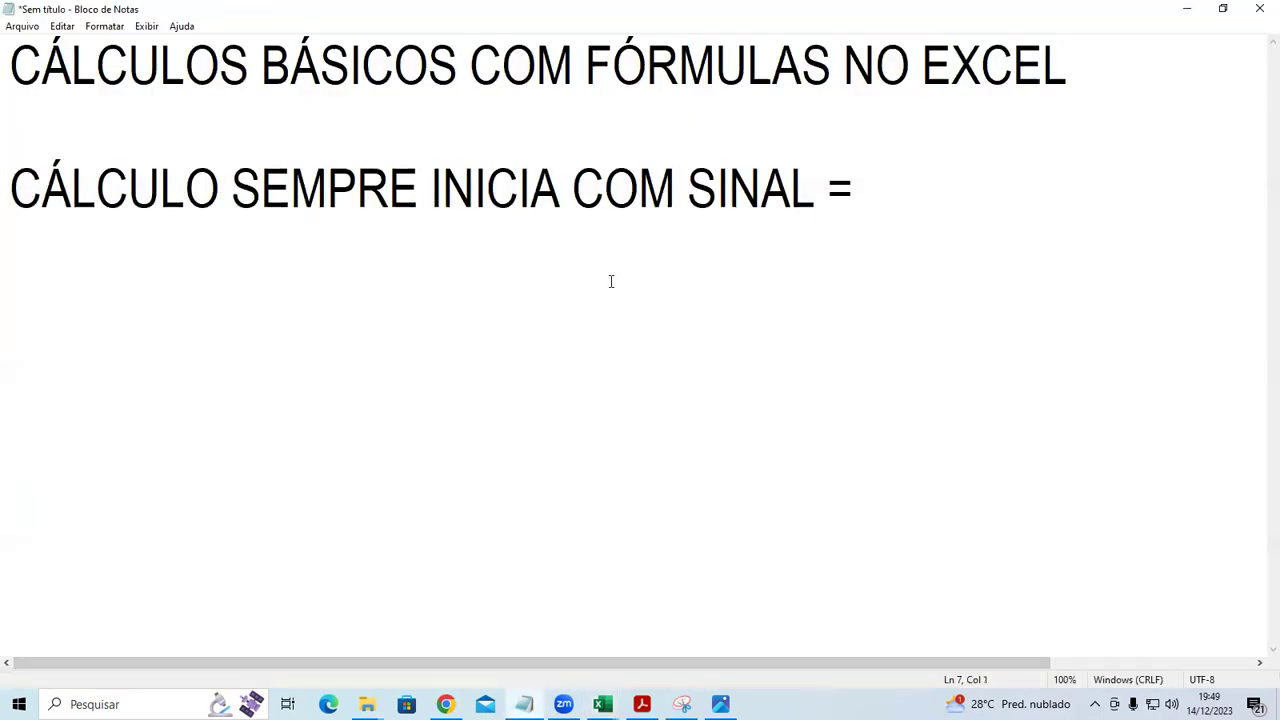
pyautogui.moveTo(823, 190); pyautogui.dragTo(857, 191)
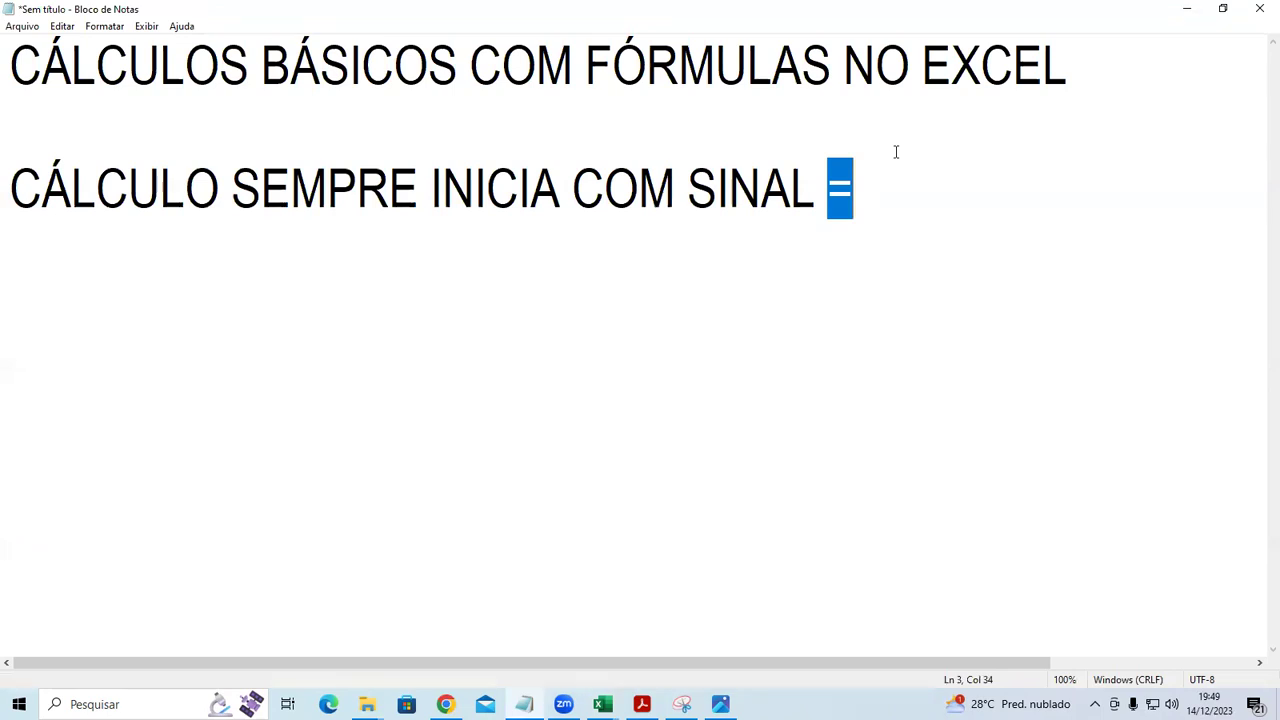
# Step: Switch to the blank Excel workbook and enter the formula =2+2 in cell C3
pyautogui.moveTo(614, 688)
pyautogui.click(630, 650)
pyautogui.click(340, 300)
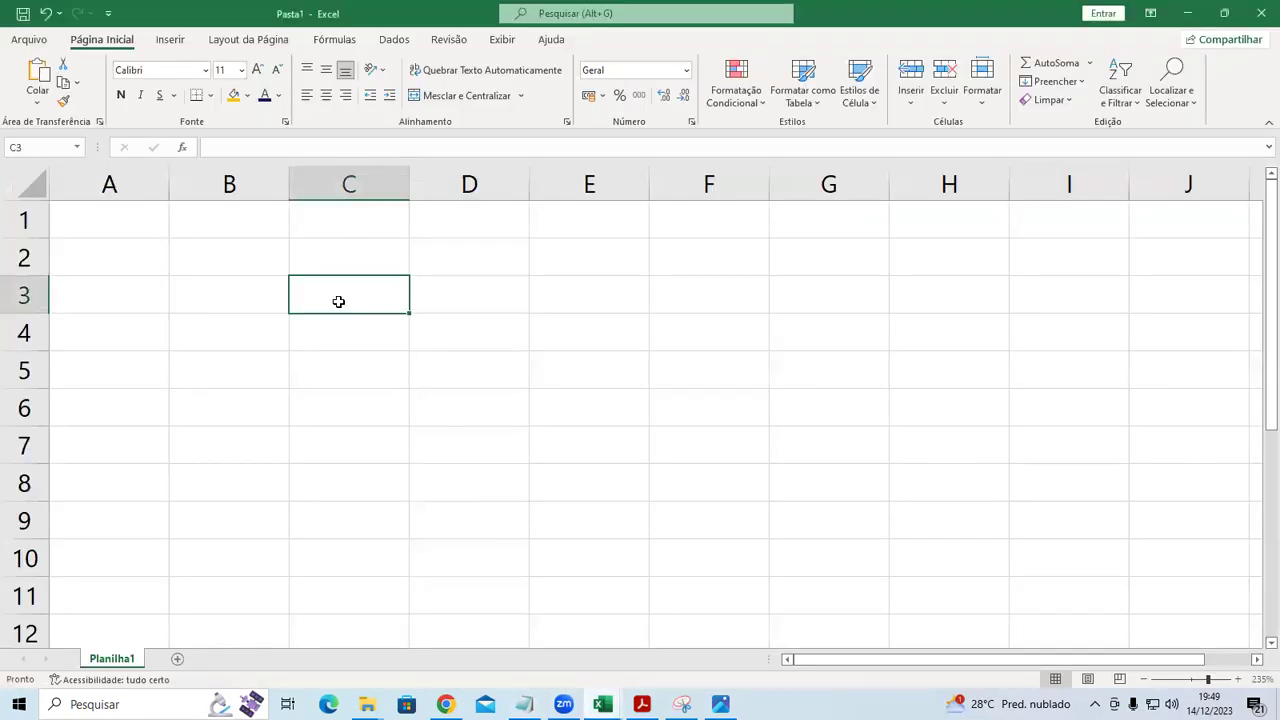
pyautogui.write('=')
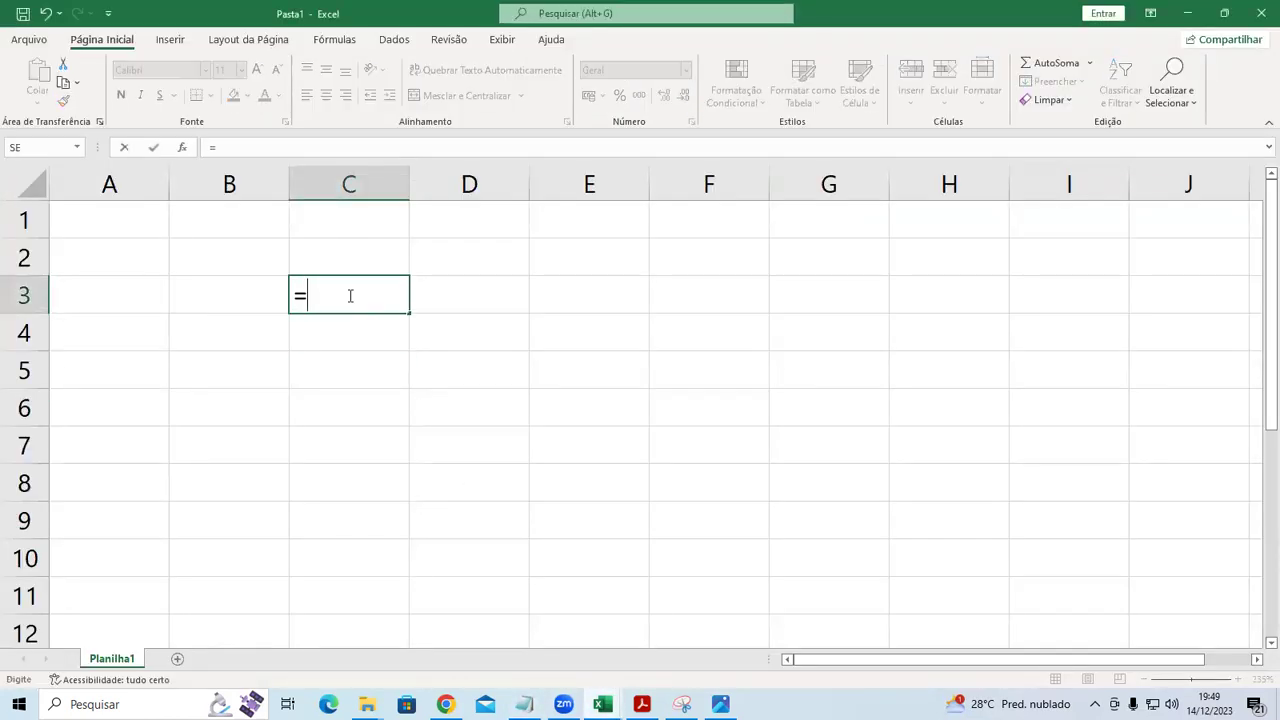
pyautogui.write('2+2')
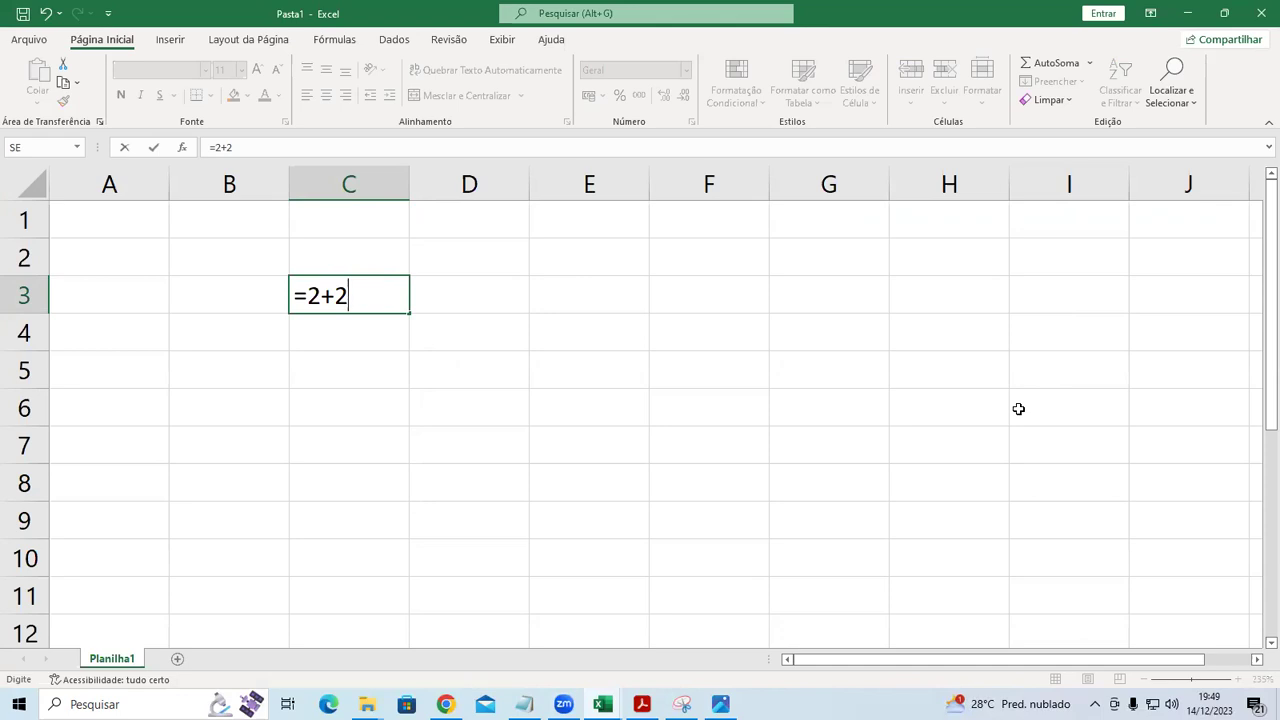
pyautogui.press('Return')
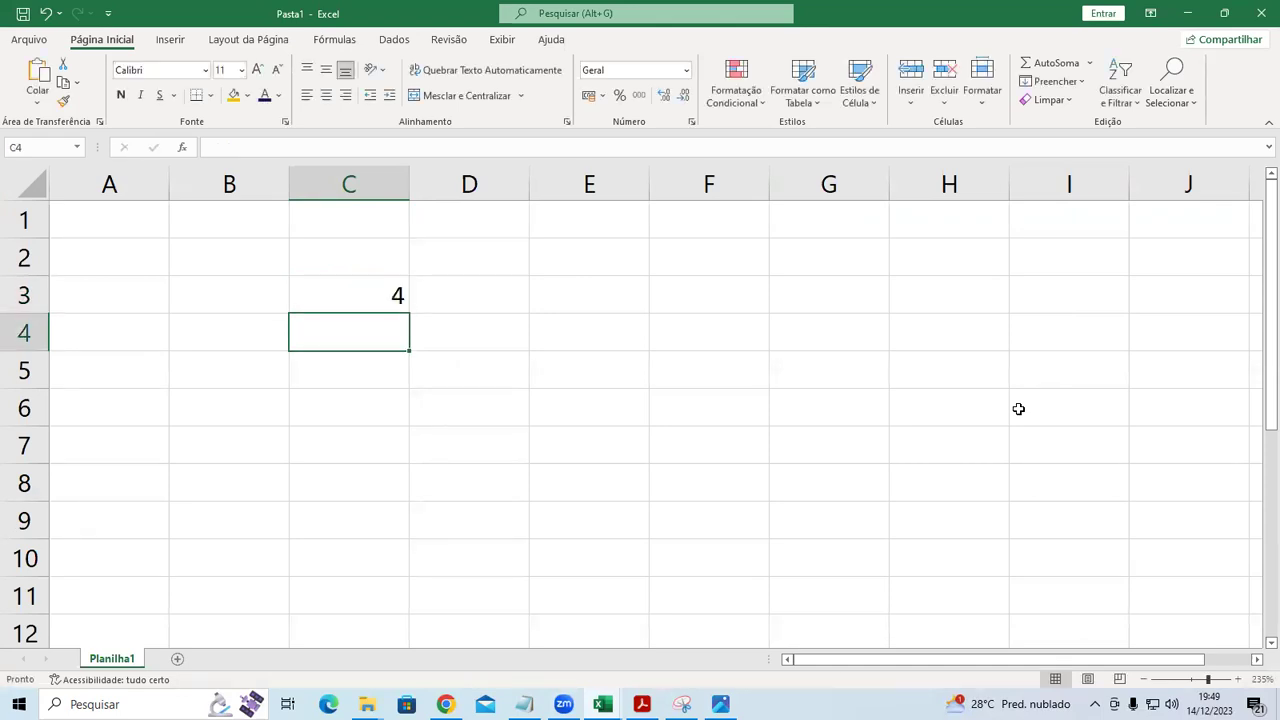
# Step: Enter the formula =5*7 in cell C4
pyautogui.write('=')
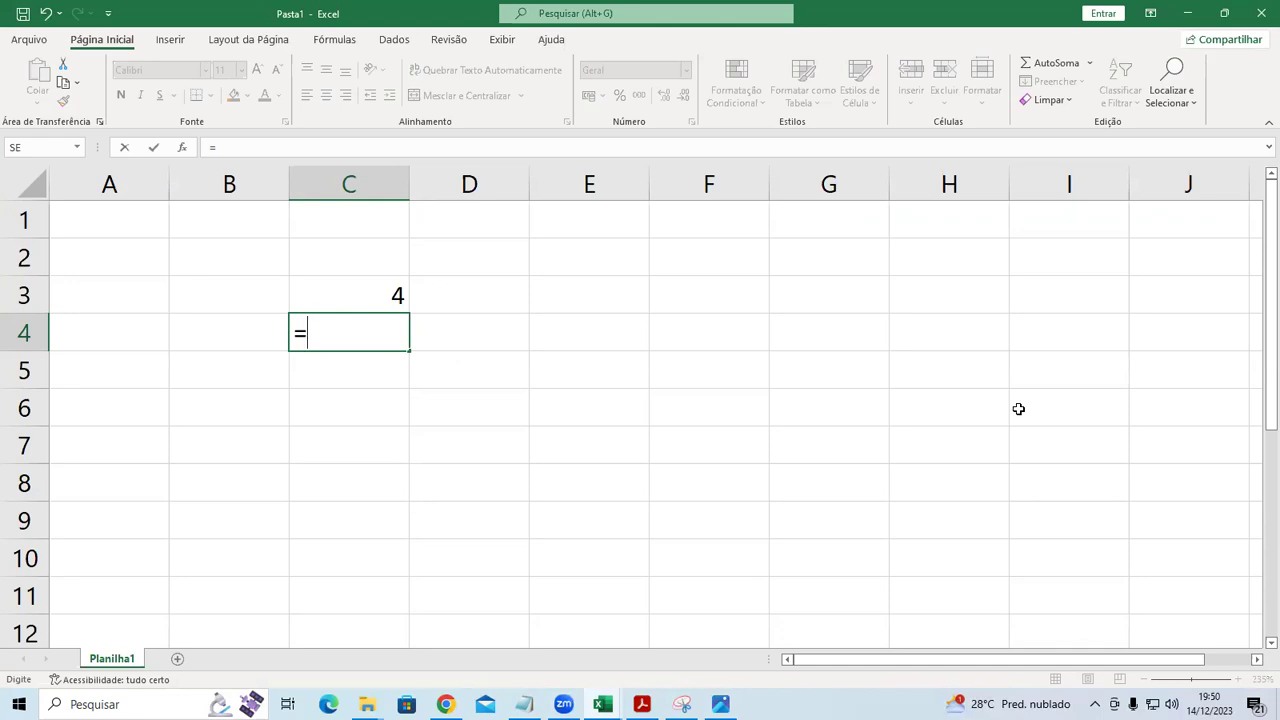
pyautogui.write('5*7')
pyautogui.press('Return')
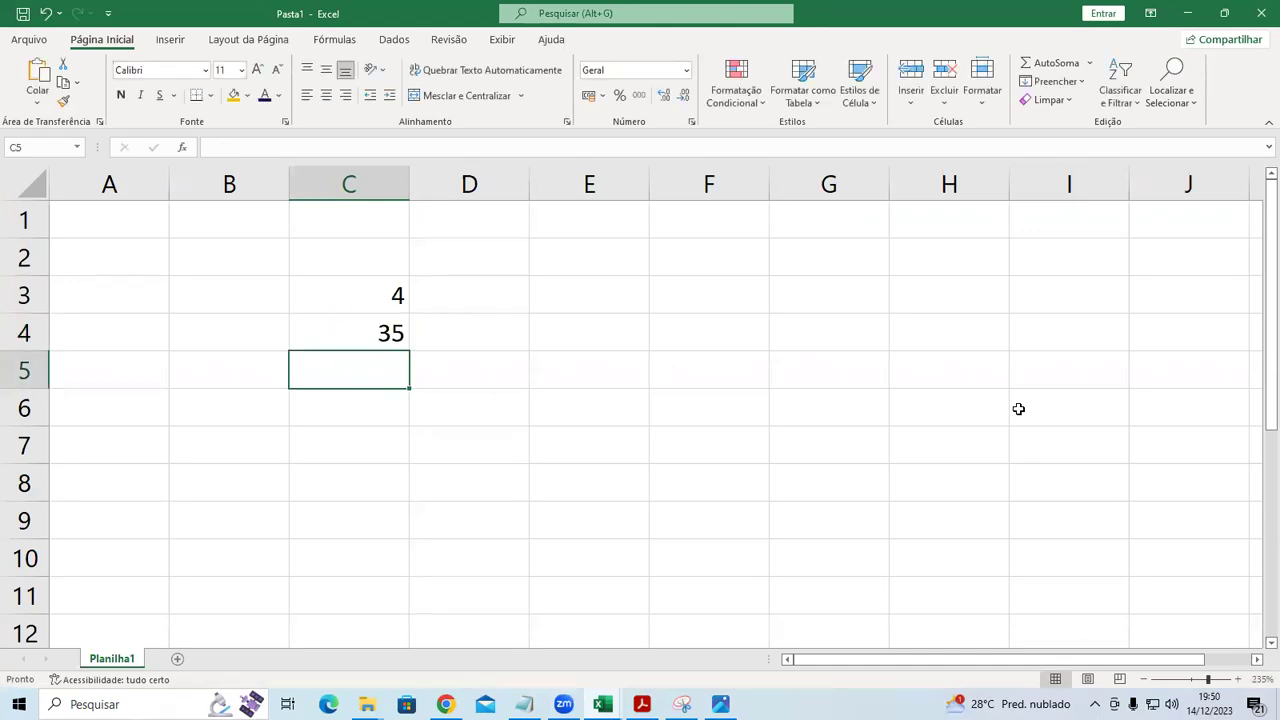
# Step: Delete the formulas in cells C4 and C3 and close the workbook without saving
pyautogui.press('Up')
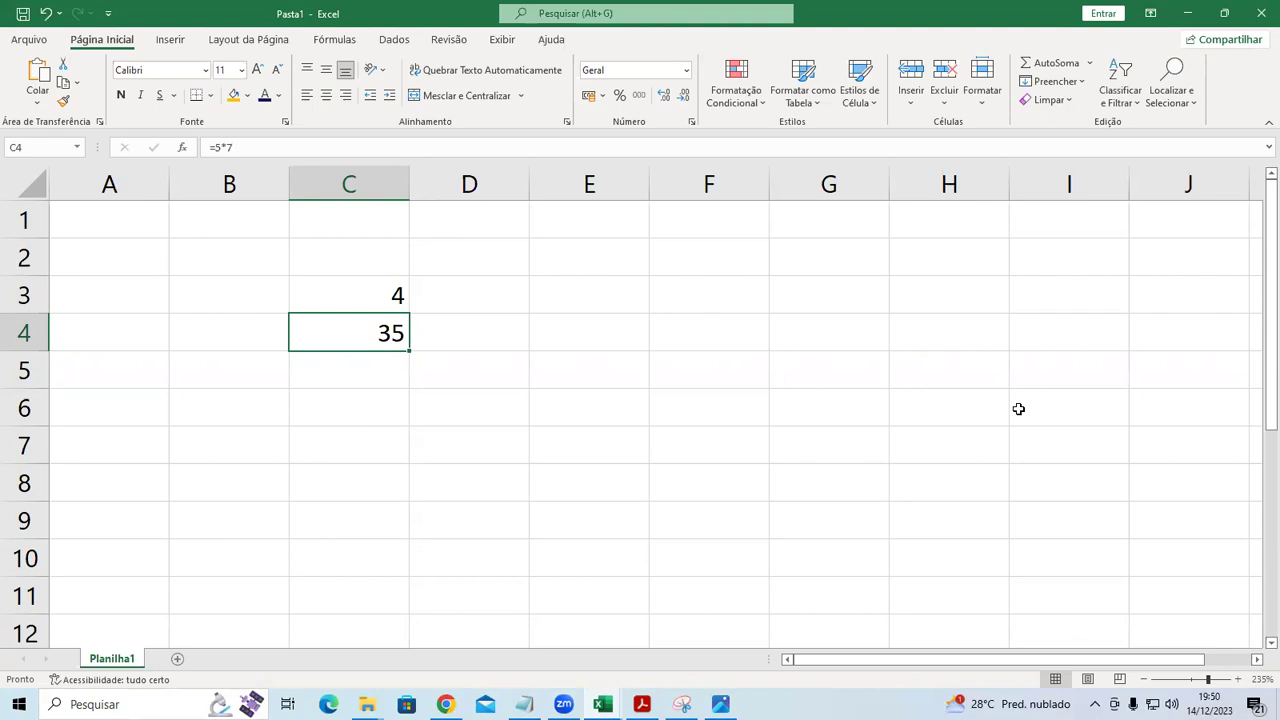
pyautogui.press('Delete')
pyautogui.press('Up')
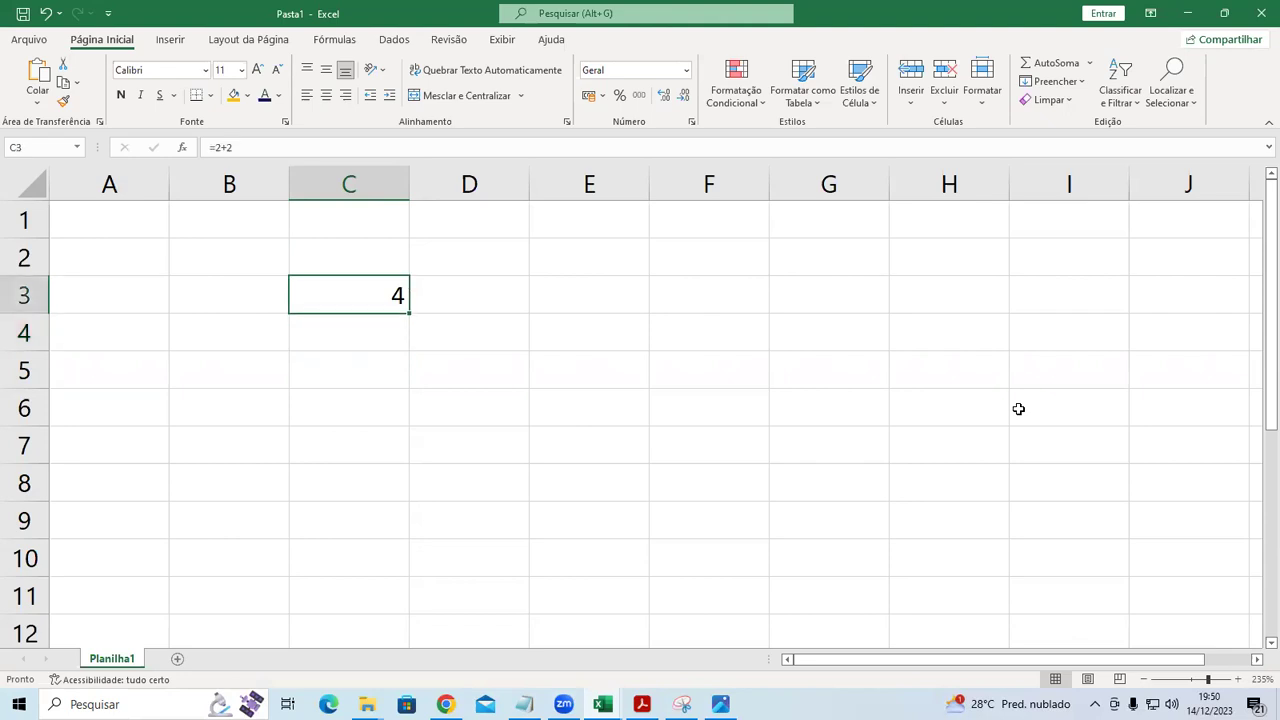
pyautogui.press('Delete')
pyautogui.click(1261, 13)
pyautogui.click(639, 369)
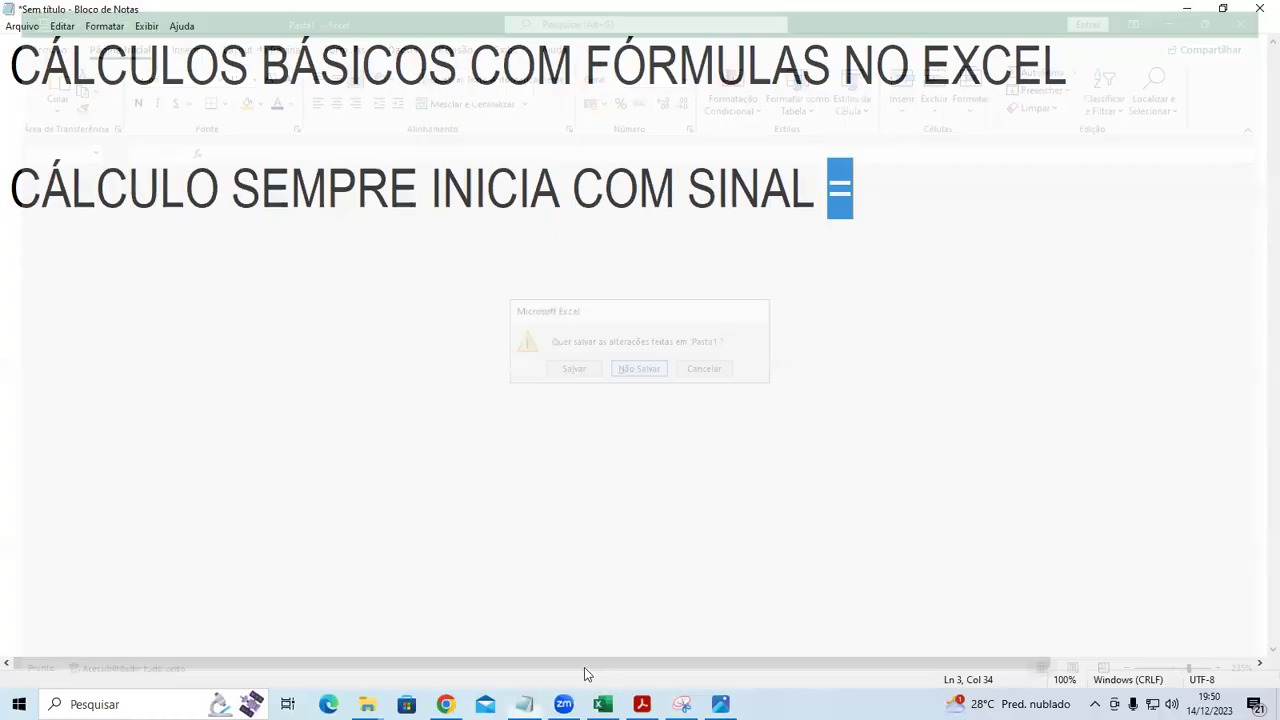
# Step: Highlight the words SINAL = in the note, and finally only the equals sign
pyautogui.click(826, 190)
pyautogui.moveTo(688, 190); pyautogui.dragTo(857, 192)
pyautogui.click(857, 192)
pyautogui.doubleClick(845, 190)
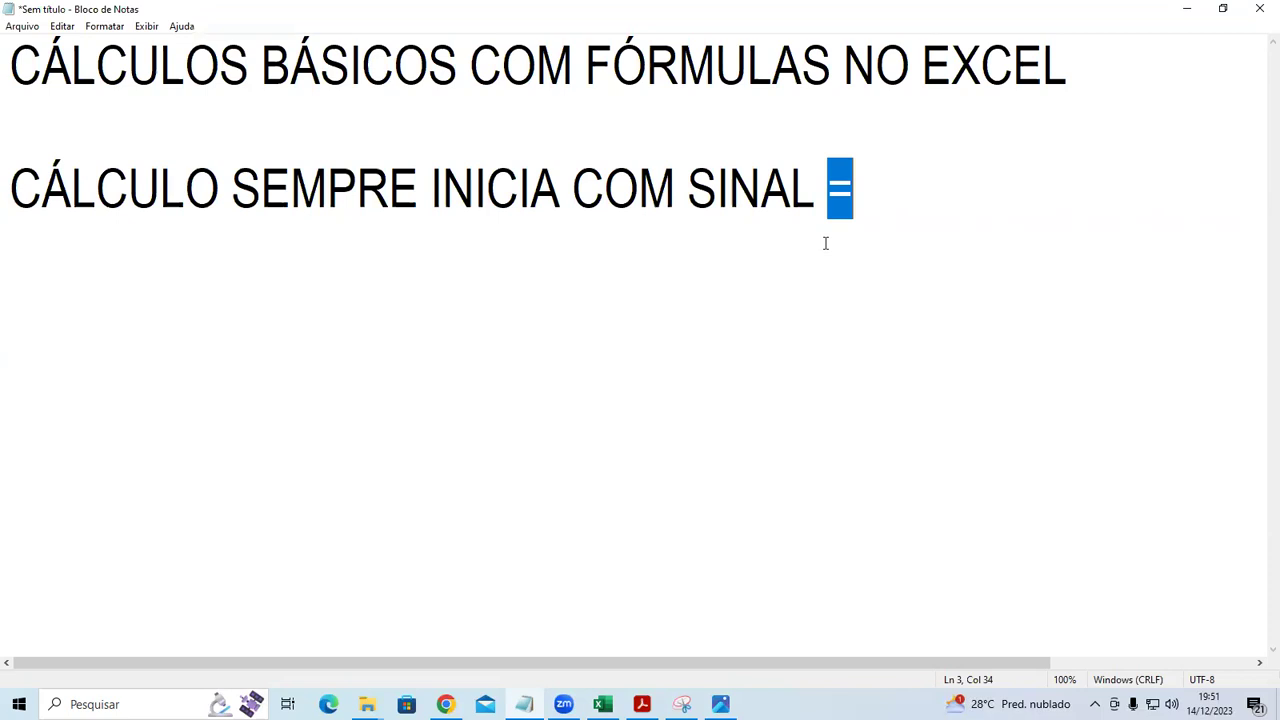
# Step: Switch to the Excel workbook ATIVIDADE 03 SOMA MED MAX e MIN.xlsx and show the Cesta básica table on sheet Plan1
pyautogui.click(604, 704)
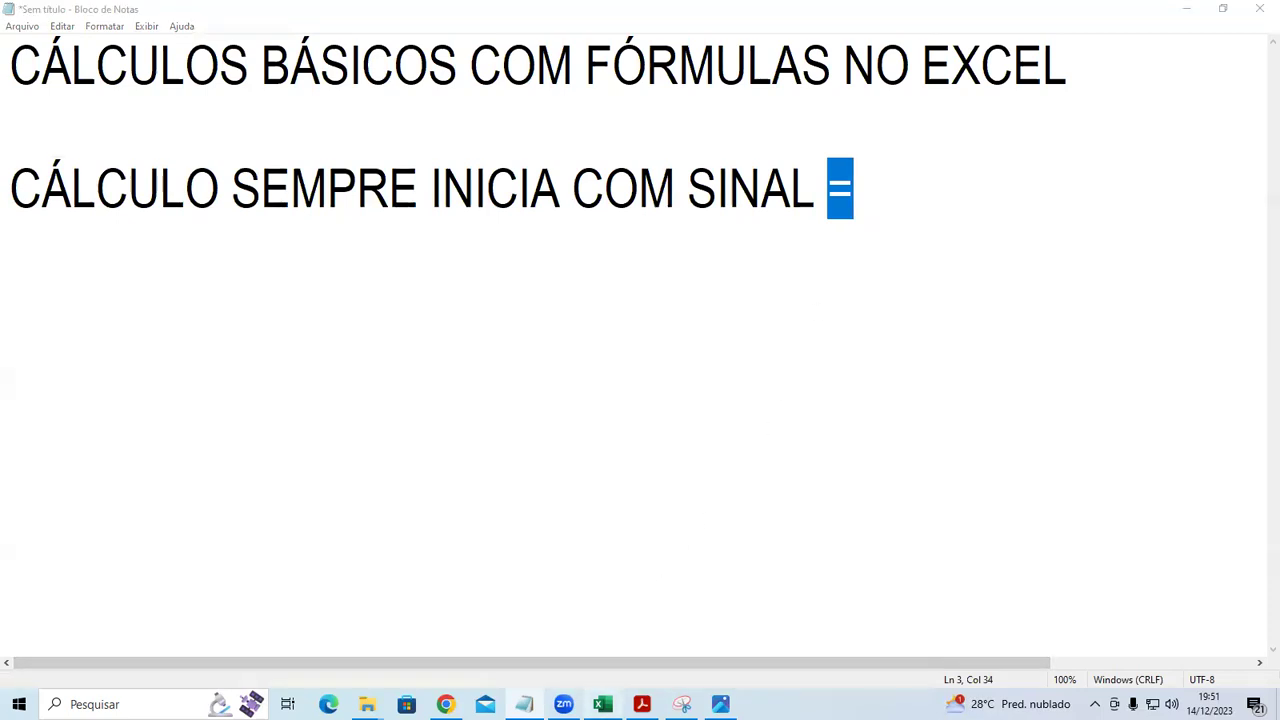
pyautogui.click(103, 658)
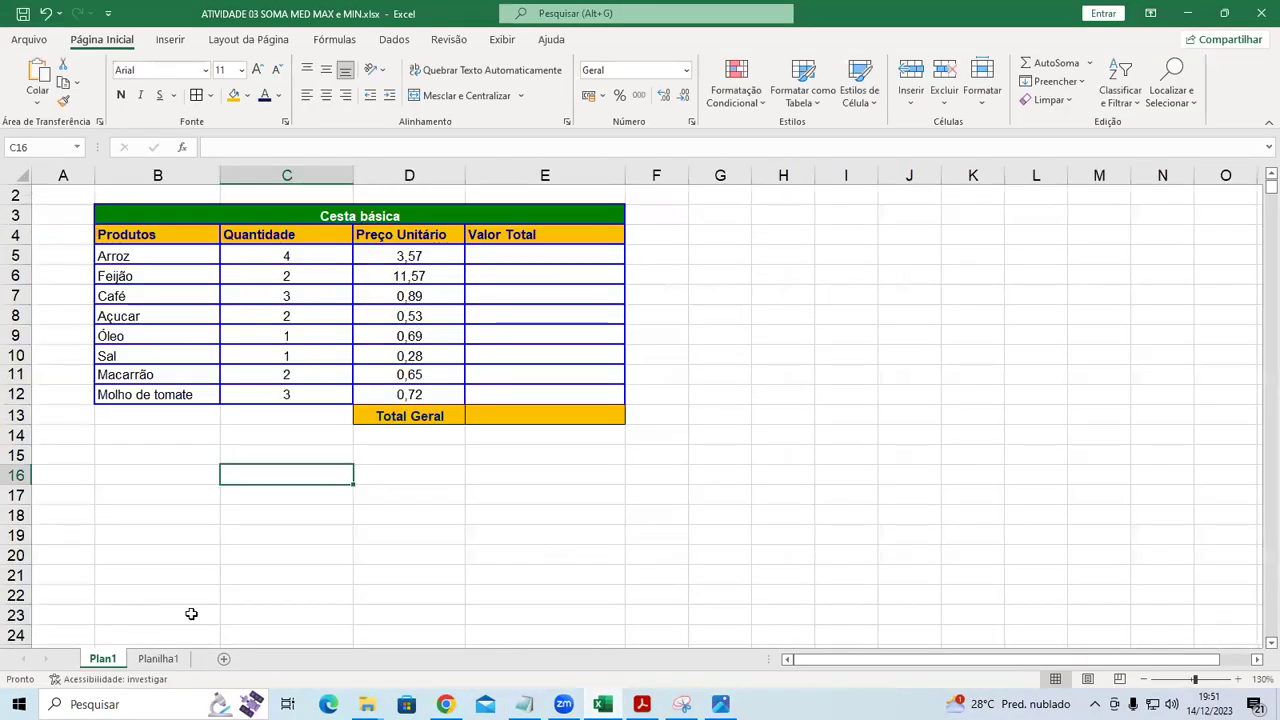
pyautogui.click(569, 600)
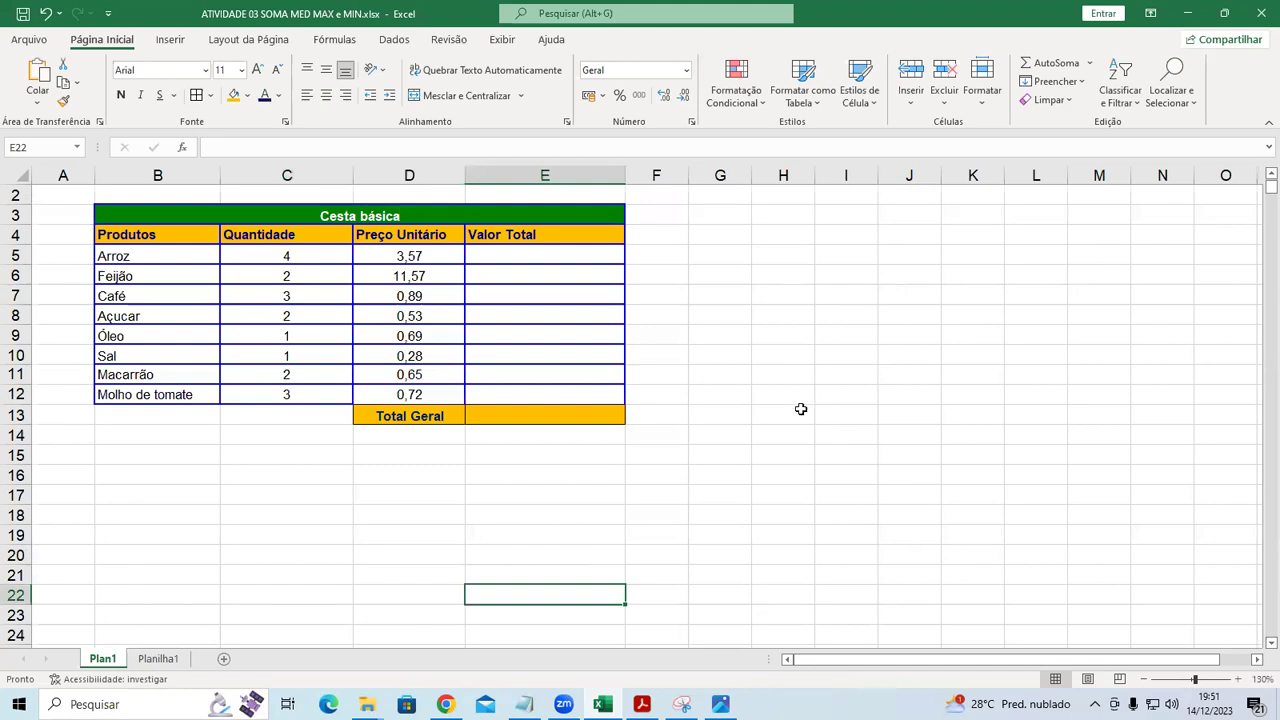
pyautogui.keyDown('ctrl'); pyautogui.scroll(4, 709, 262); pyautogui.keyUp('ctrl')
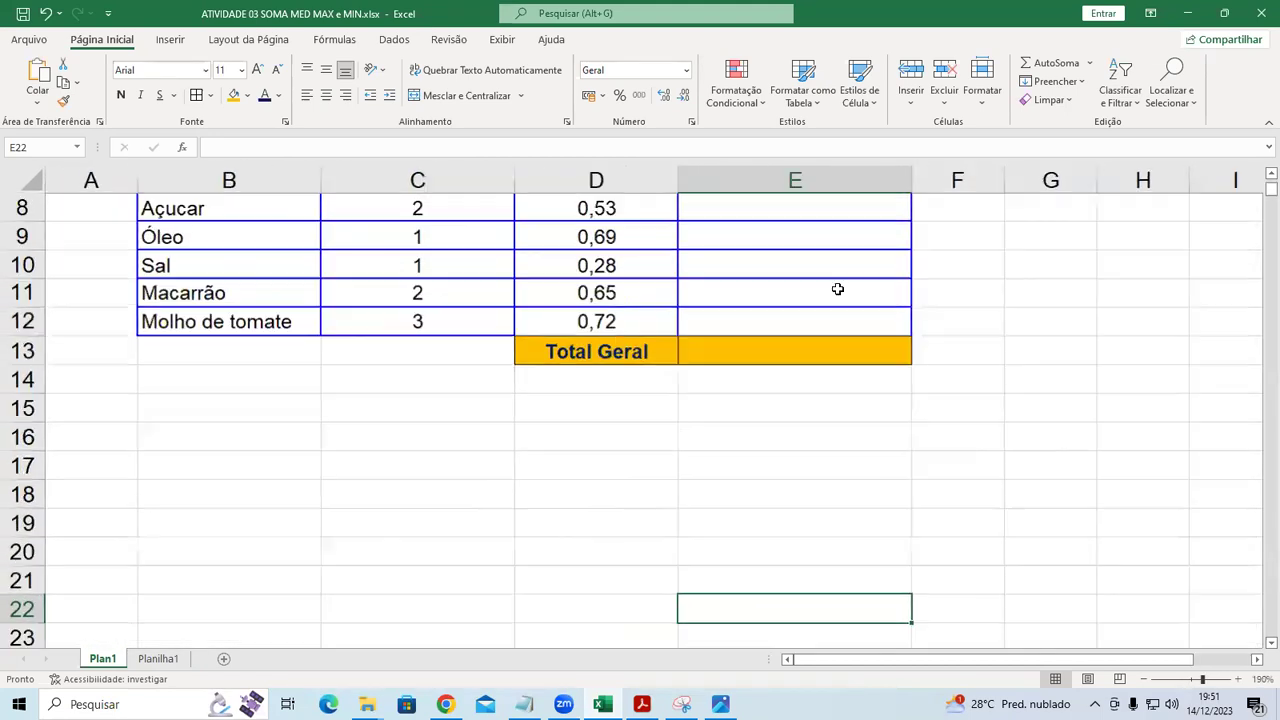
pyautogui.keyDown('ctrl'); pyautogui.scroll(1, 1086, 354); pyautogui.keyUp('ctrl')
pyautogui.scroll(3, 1085, 353)
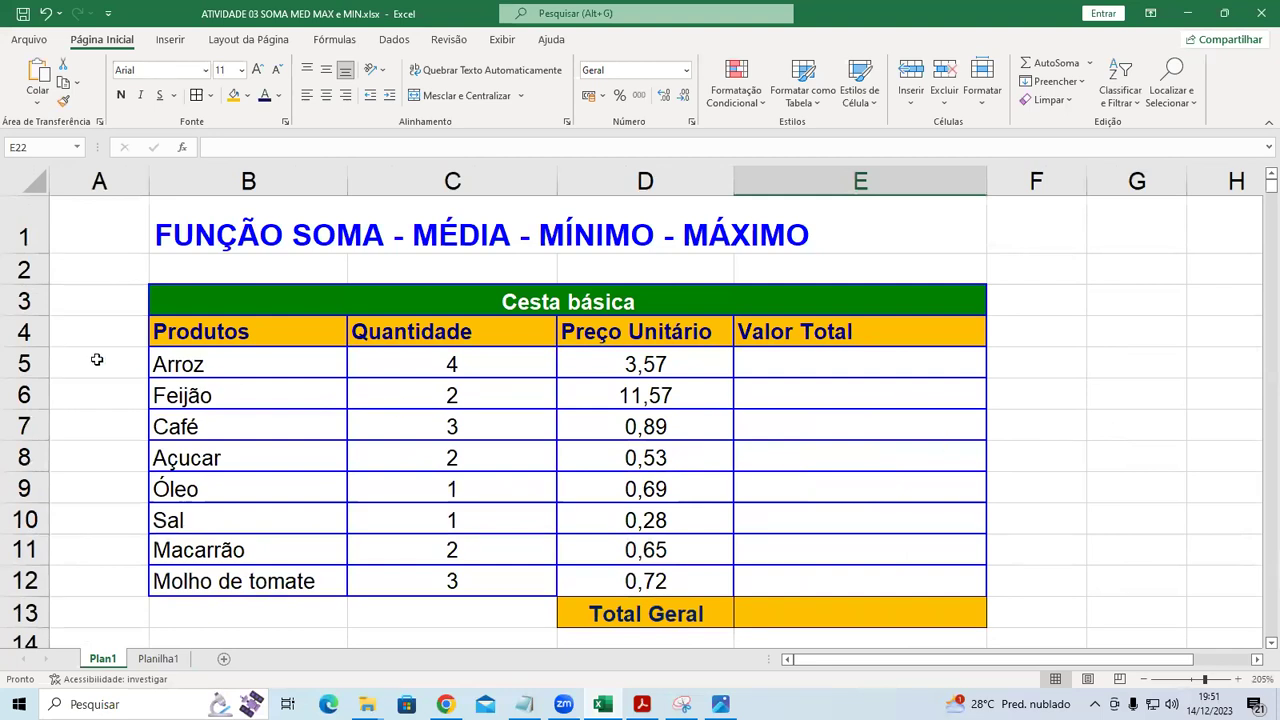
# Step: Delete row 1 containing the title FUNÇÃO SOMA - MÉDIA - MÍNIMO - MÁXIMO
pyautogui.rightClick(32, 238)
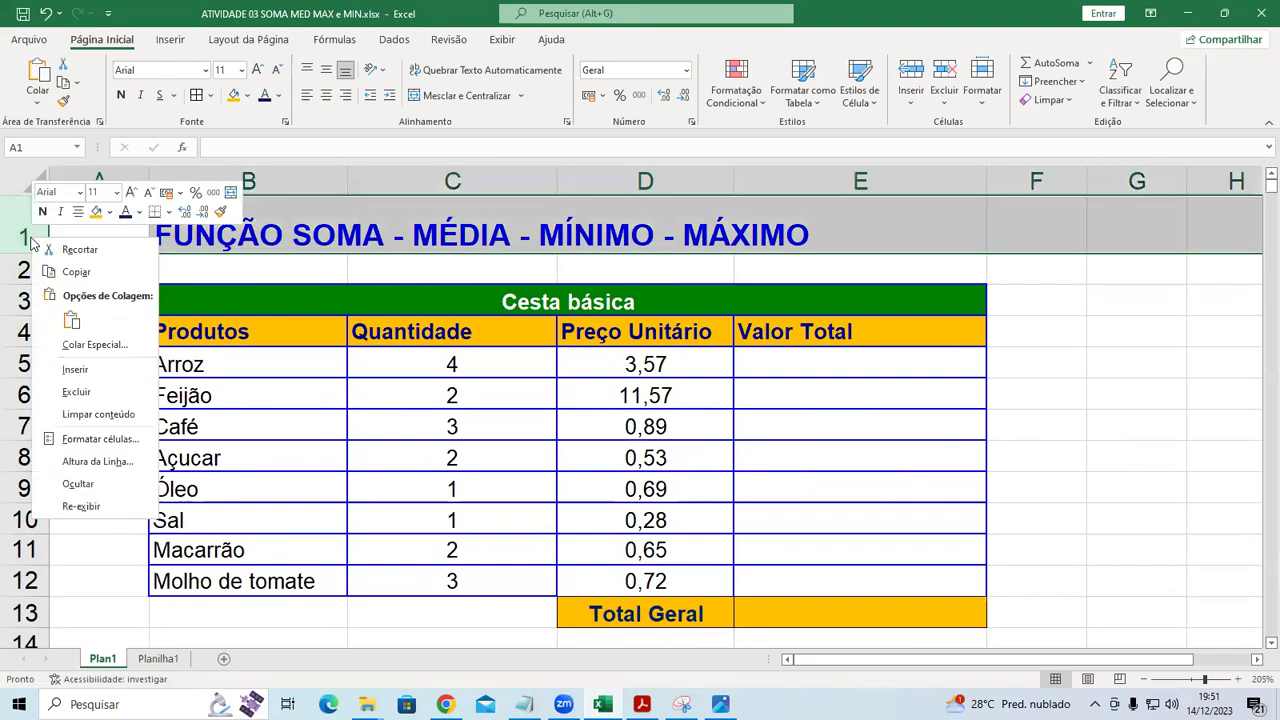
pyautogui.click(96, 394)
pyautogui.click(1131, 449)
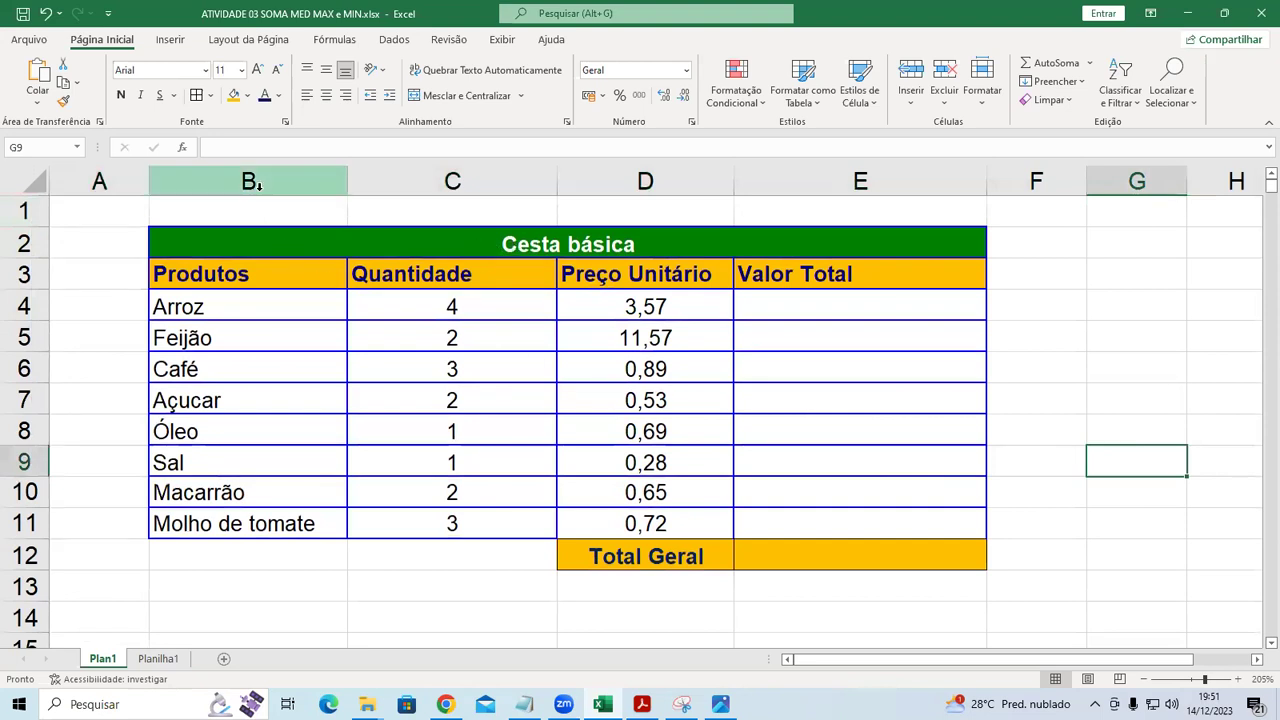
# Step: Delete the empty column A and the empty row 1 so the Cesta básica table starts in cell A1
pyautogui.rightClick(97, 184)
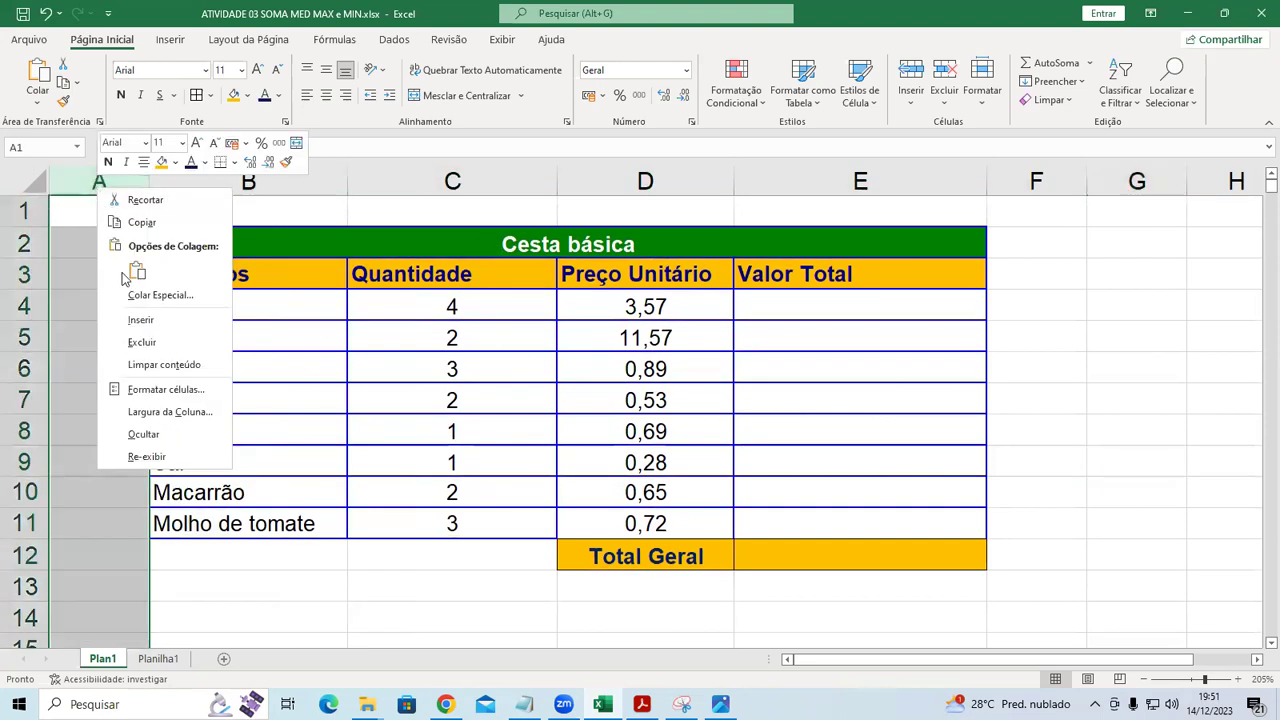
pyautogui.click(140, 342)
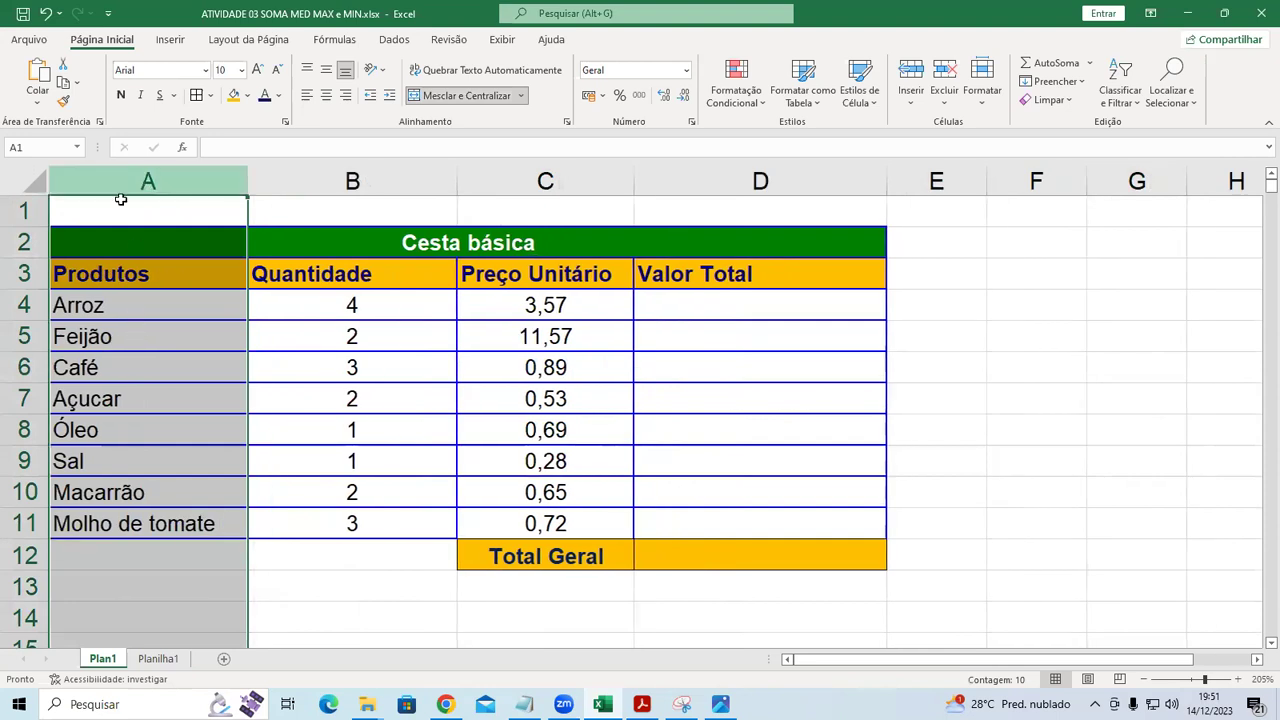
pyautogui.rightClick(28, 208)
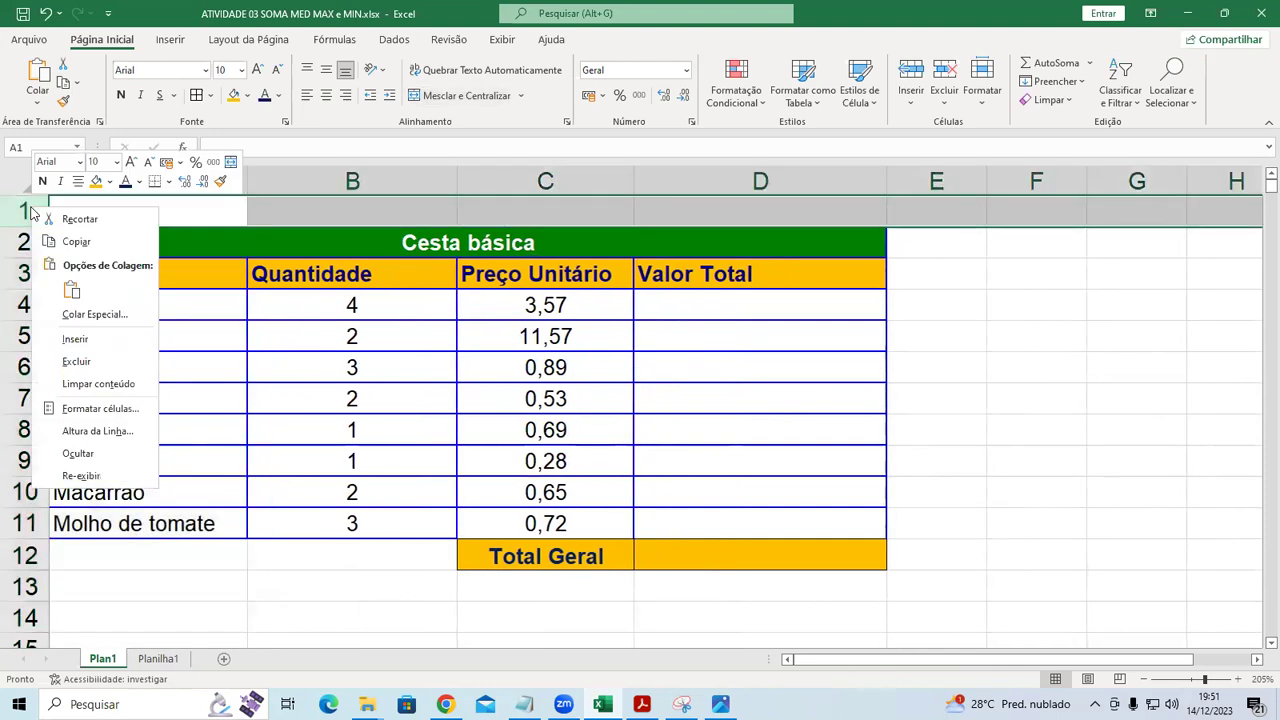
pyautogui.click(76, 361)
pyautogui.click(1035, 401)
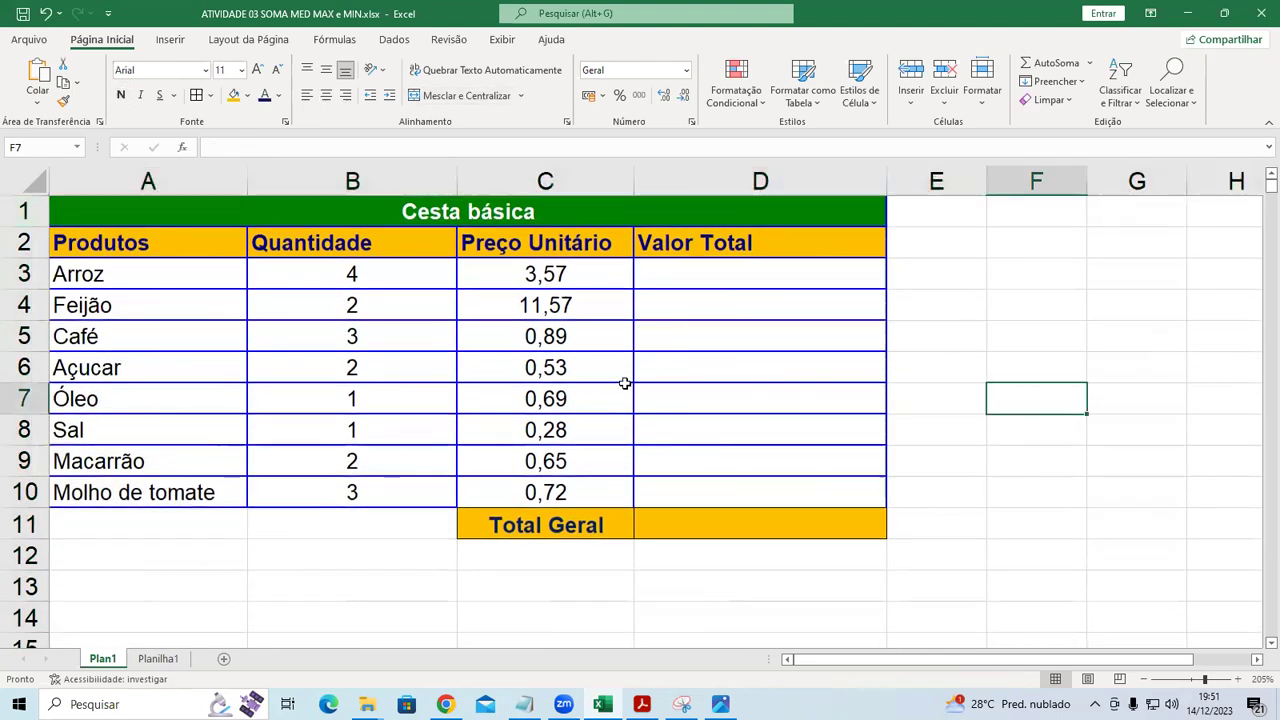
# Step: Examine the Produtos column, going through the product names down to Molho de tomate
pyautogui.click(127, 178)
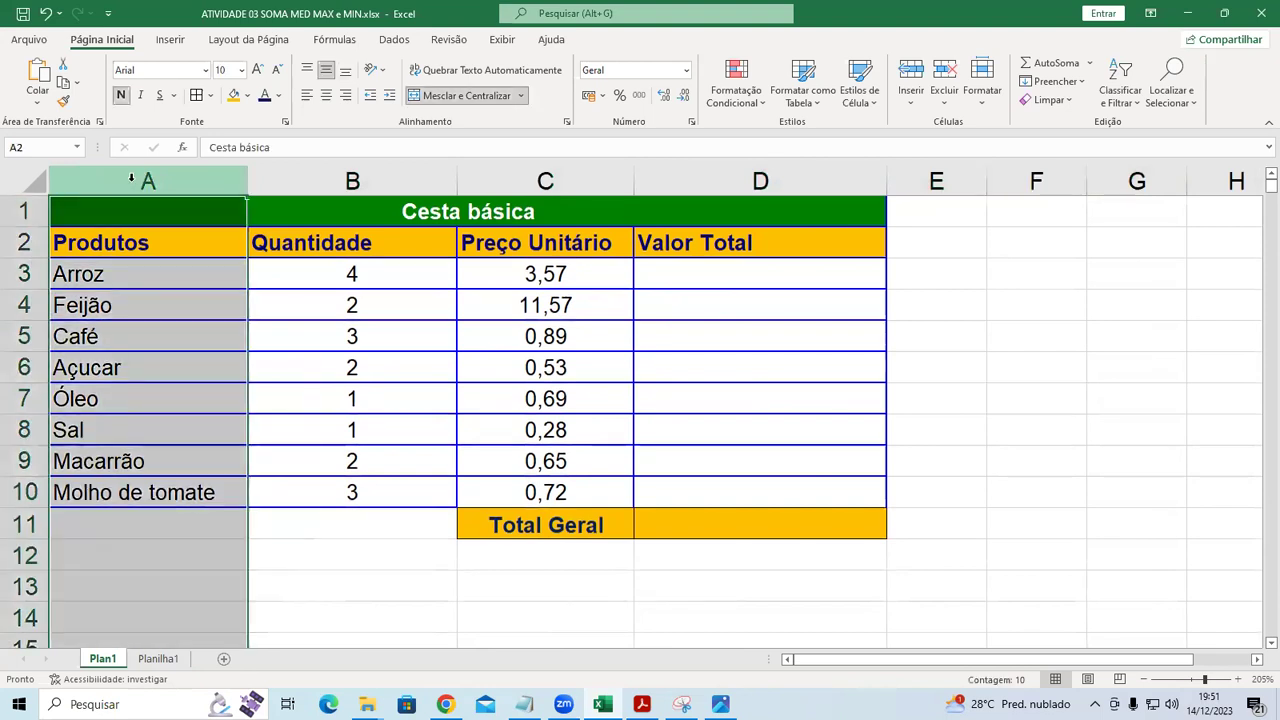
pyautogui.click(329, 566)
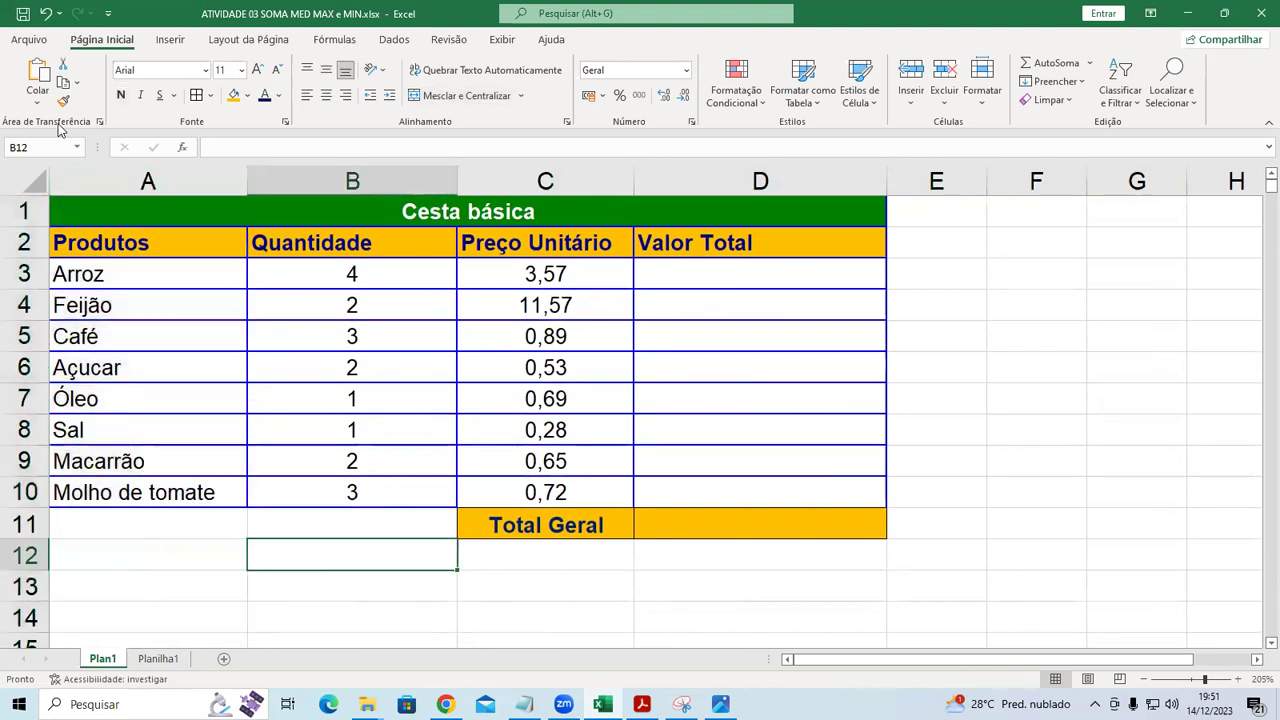
pyautogui.click(108, 311)
pyautogui.click(105, 336)
pyautogui.click(100, 364)
pyautogui.click(91, 402)
pyautogui.click(86, 433)
pyautogui.click(92, 462)
pyautogui.click(97, 494)
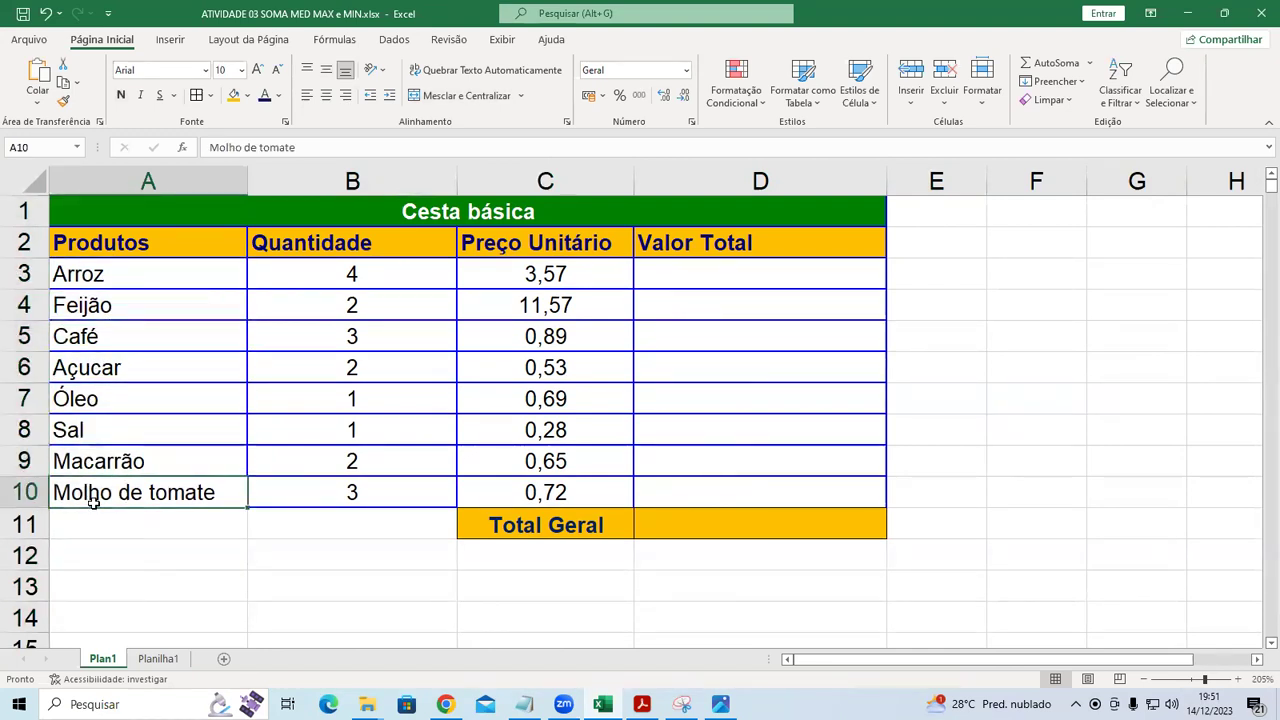
# Step: Examine the Quantidade column, matching Arroz, Feijão and Café with their quantities
pyautogui.click(334, 175)
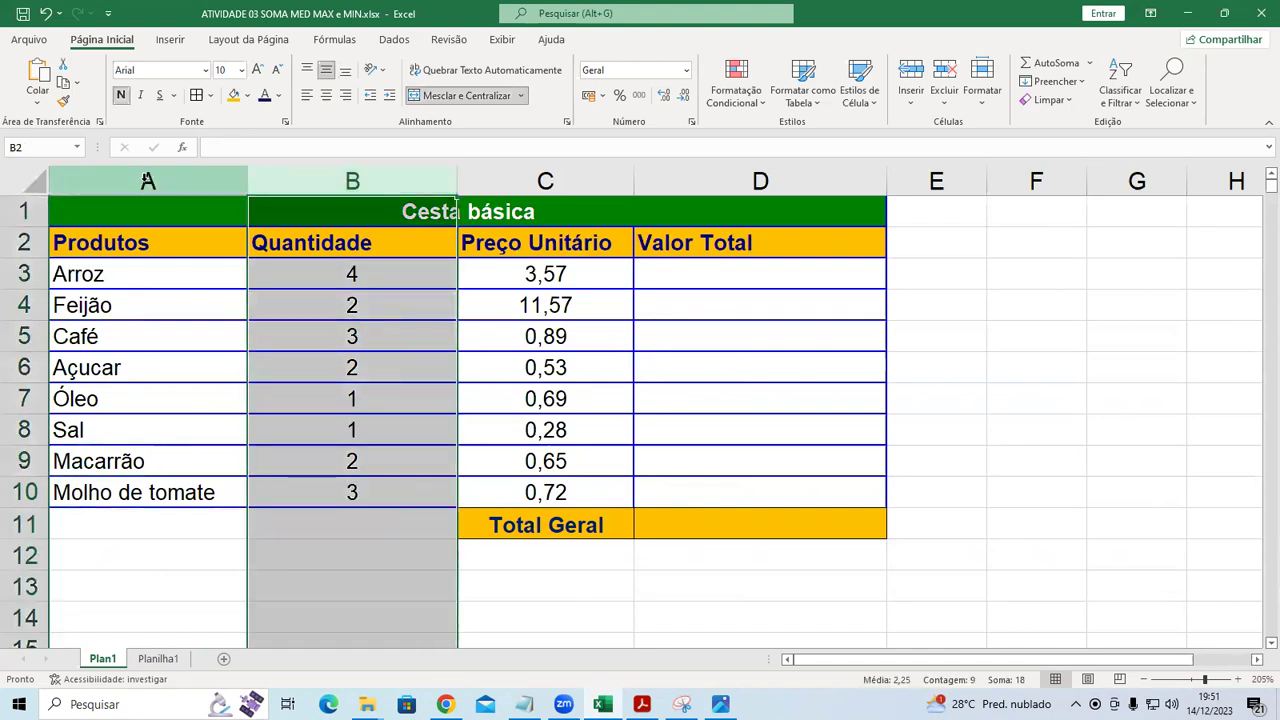
pyautogui.click(134, 275)
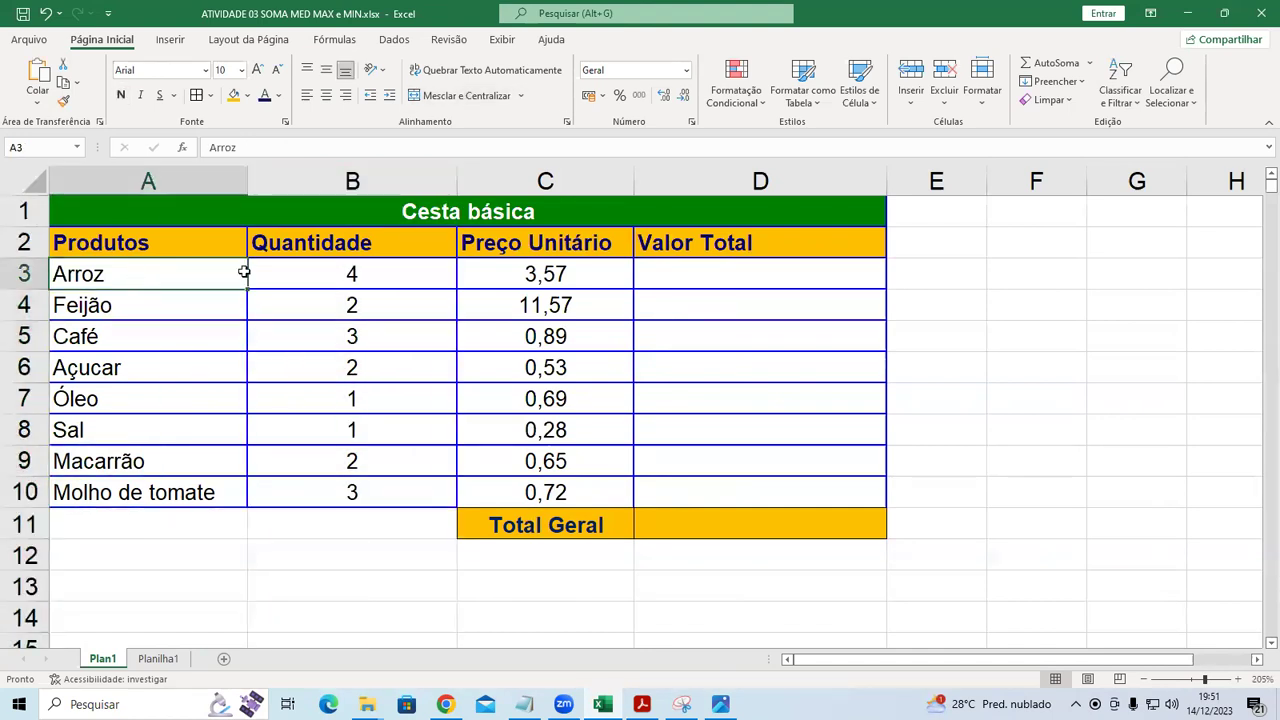
pyautogui.click(376, 273)
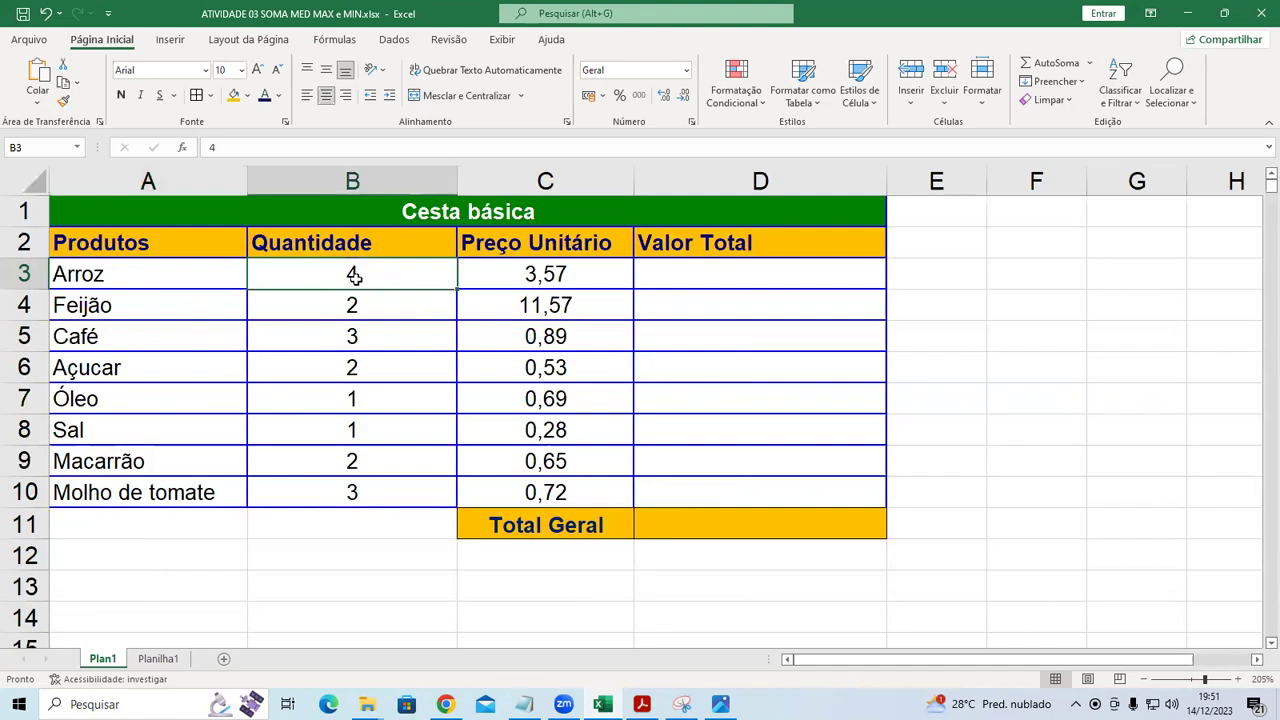
pyautogui.click(165, 305)
pyautogui.click(352, 306)
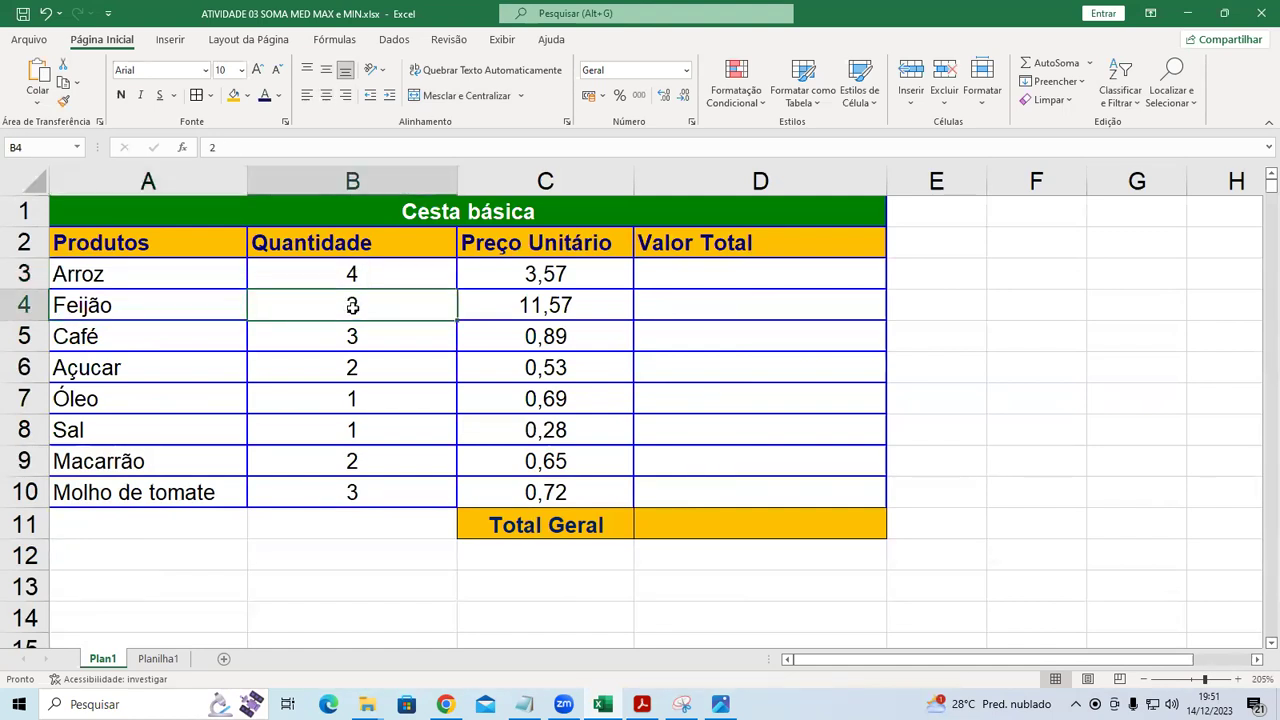
pyautogui.click(166, 346)
pyautogui.click(329, 336)
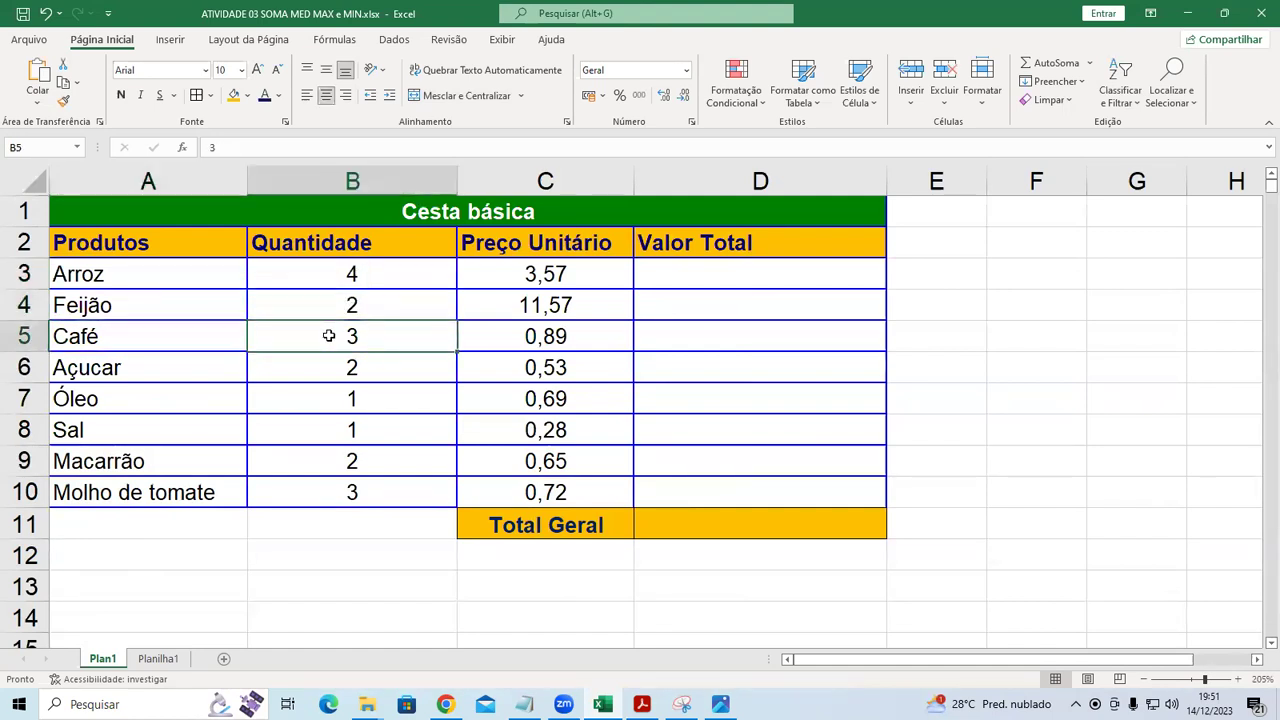
# Step: Apply the accounting number format in R$ to the Preço Unitário values in C3:C10
pyautogui.click(555, 272)
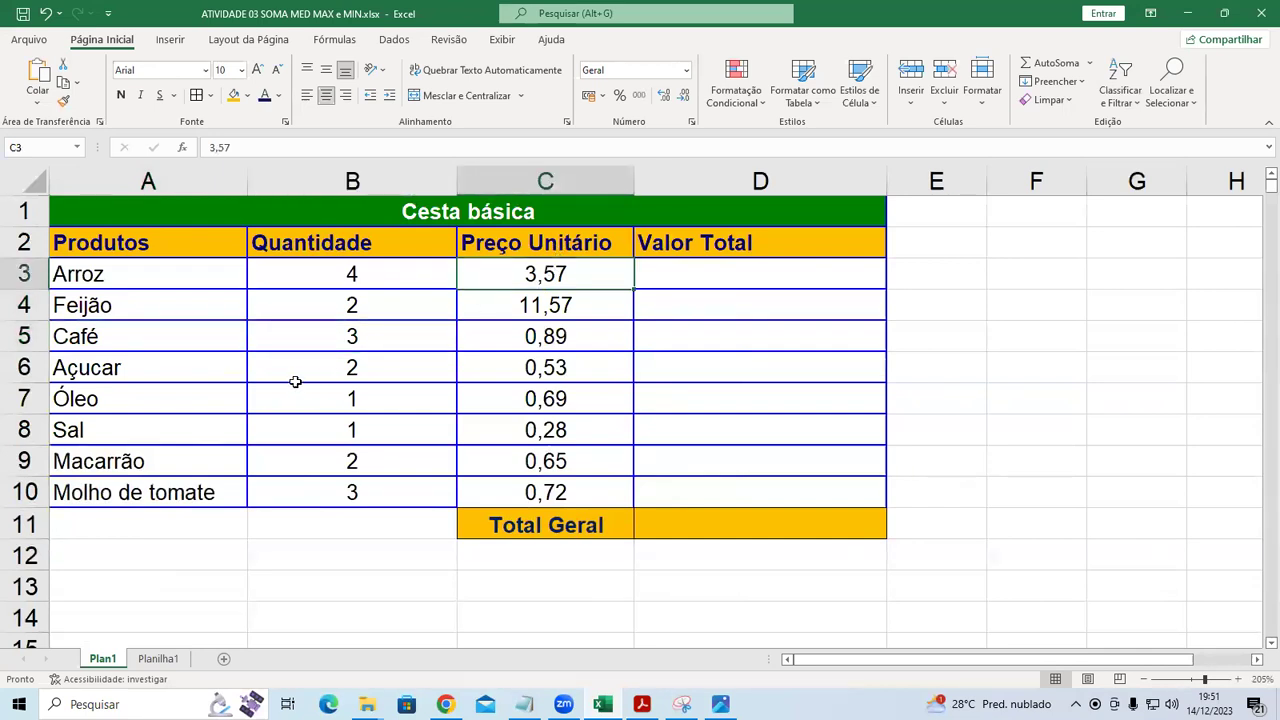
pyautogui.moveTo(526, 273); pyautogui.dragTo(551, 488)
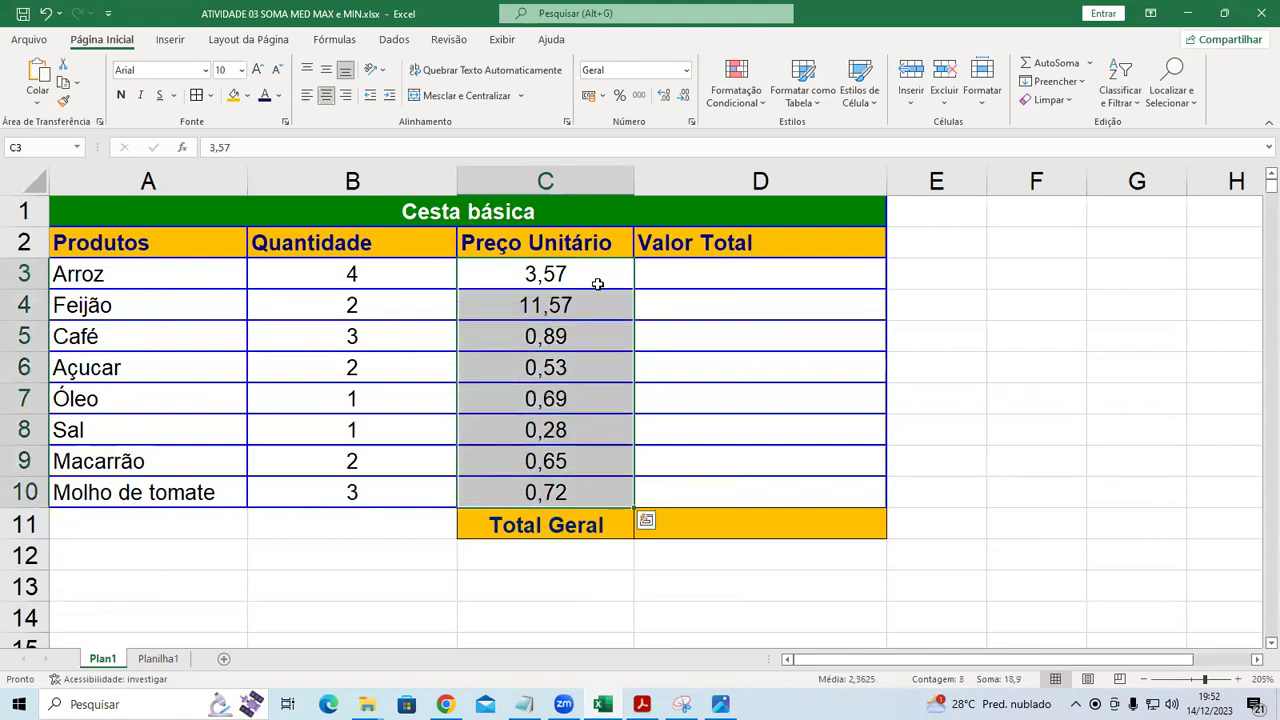
pyautogui.click(588, 95)
pyautogui.click(941, 272)
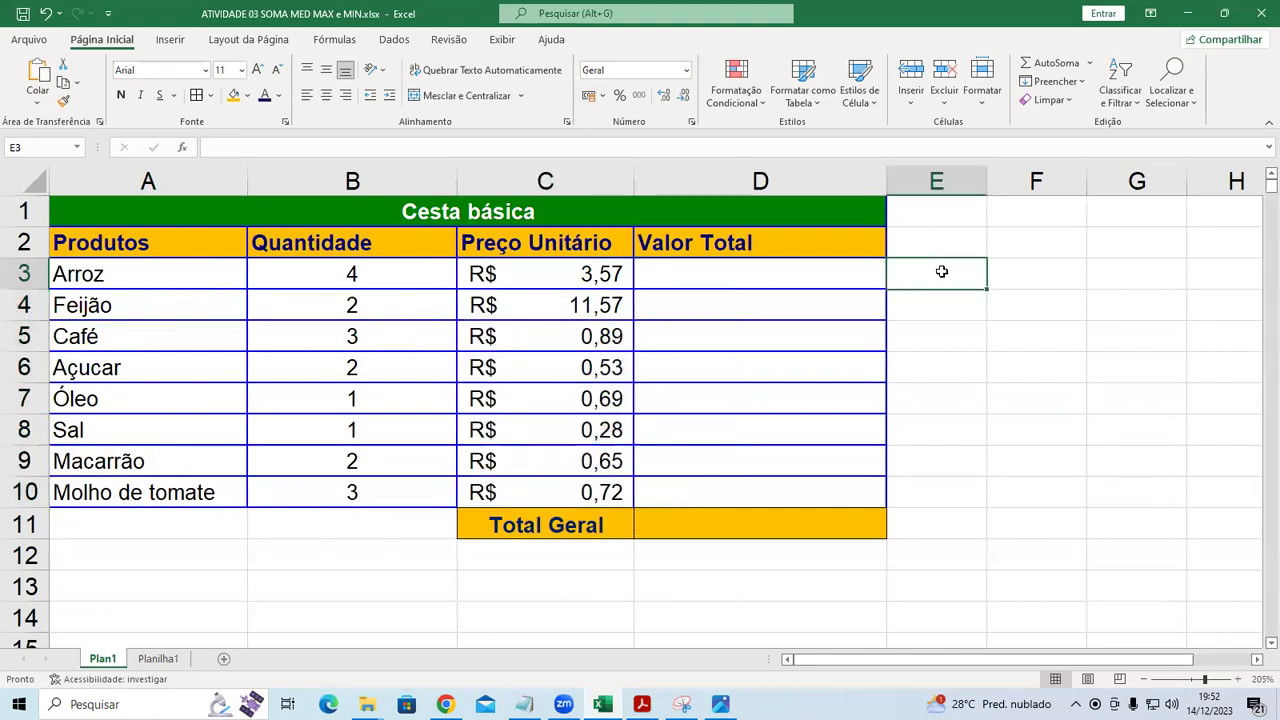
# Step: Review the quantities and unit prices of Arroz and Feijão in rows 3 and 4
pyautogui.click(114, 280)
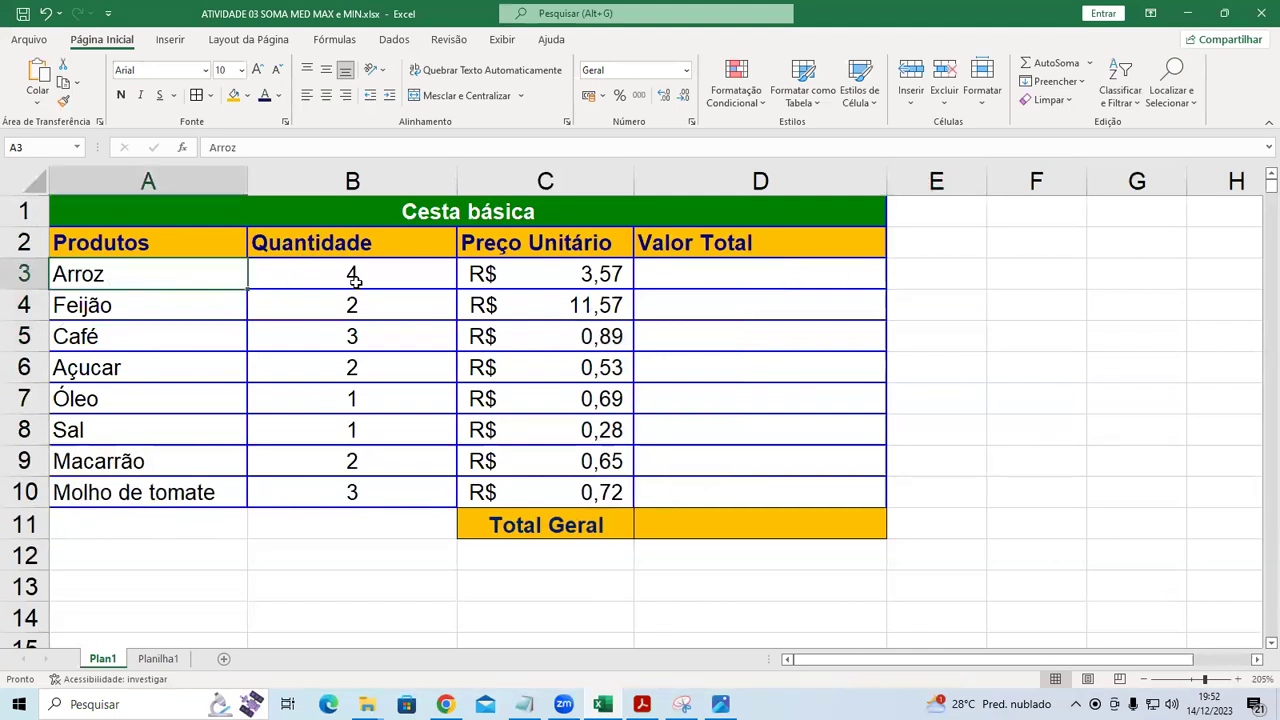
pyautogui.click(355, 281)
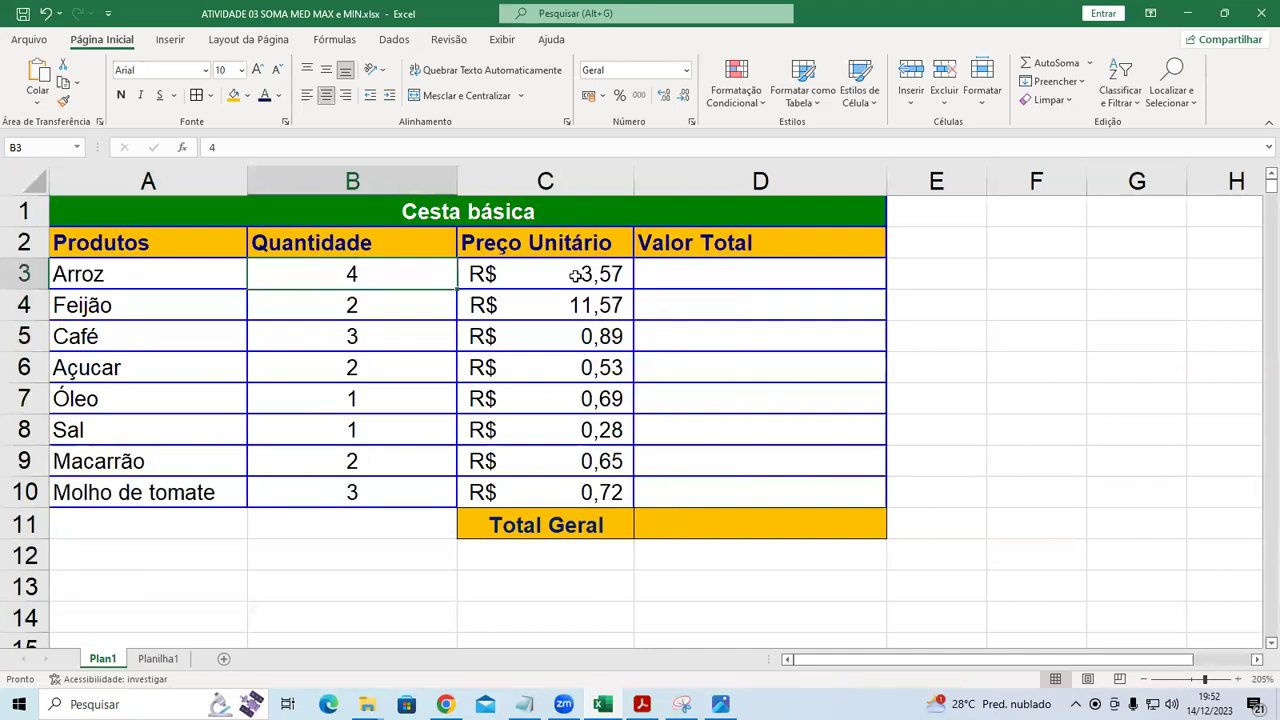
pyautogui.click(352, 307)
pyautogui.write('2')
pyautogui.click(564, 311)
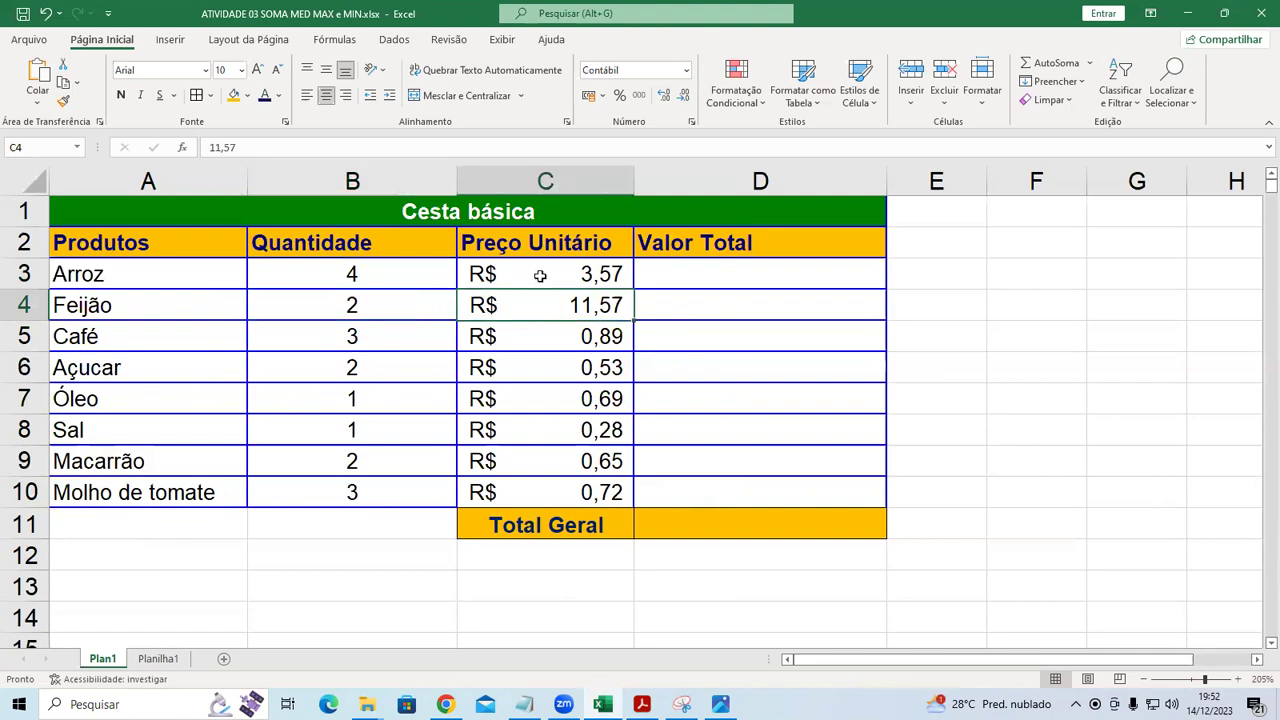
# Step: Begin the Valor Total formula for Arroz in D3 with a reference to its quantity, =B3
pyautogui.click(333, 279)
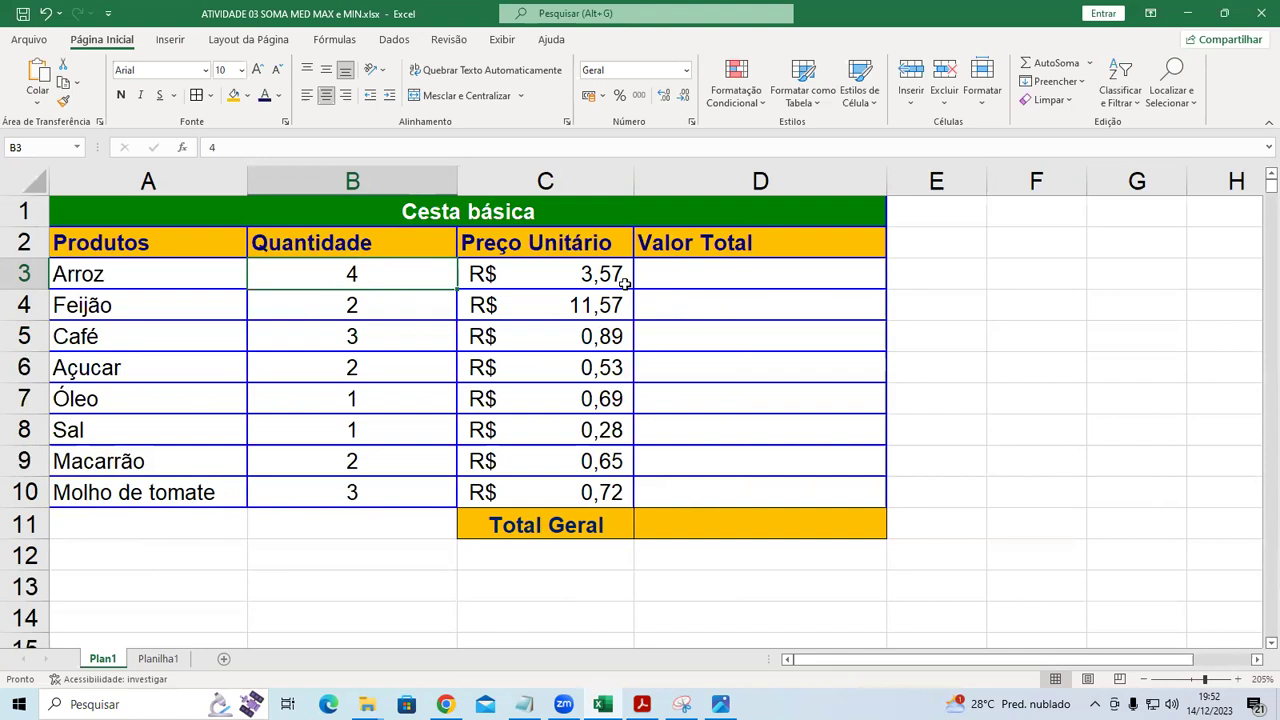
pyautogui.press('Right')
pyautogui.press('Right')
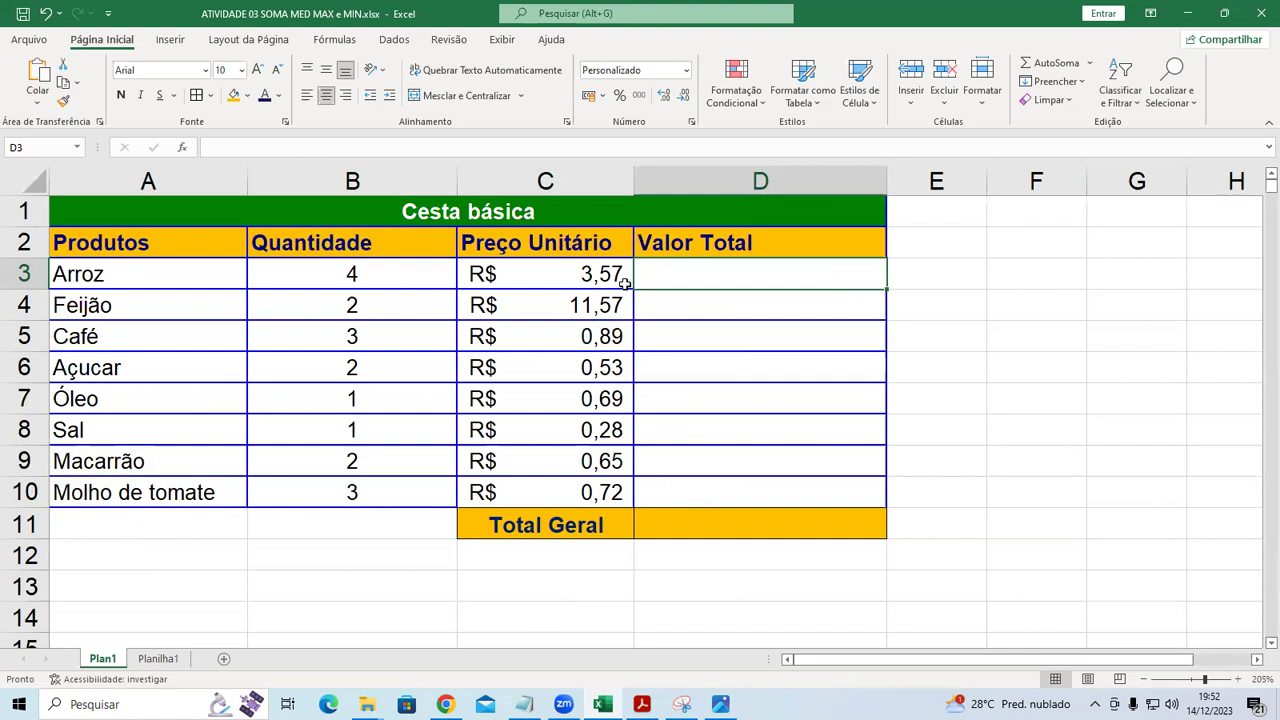
pyautogui.write('=')
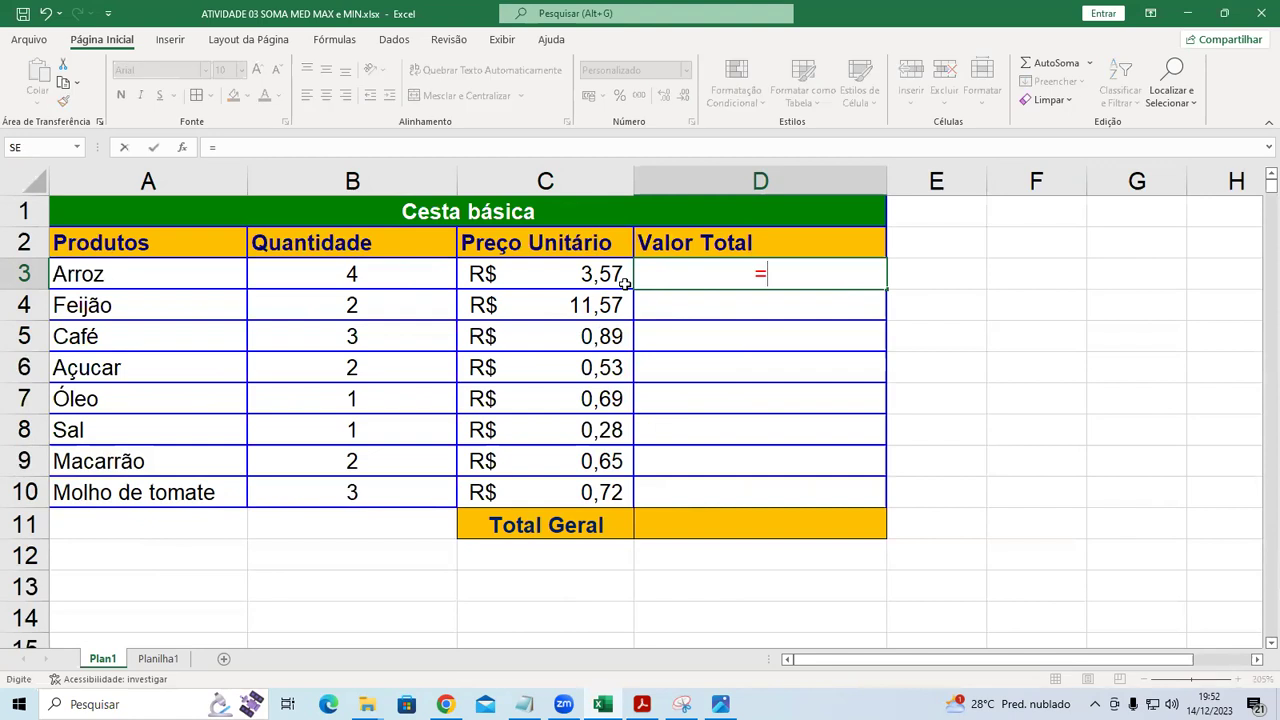
pyautogui.click(365, 273)
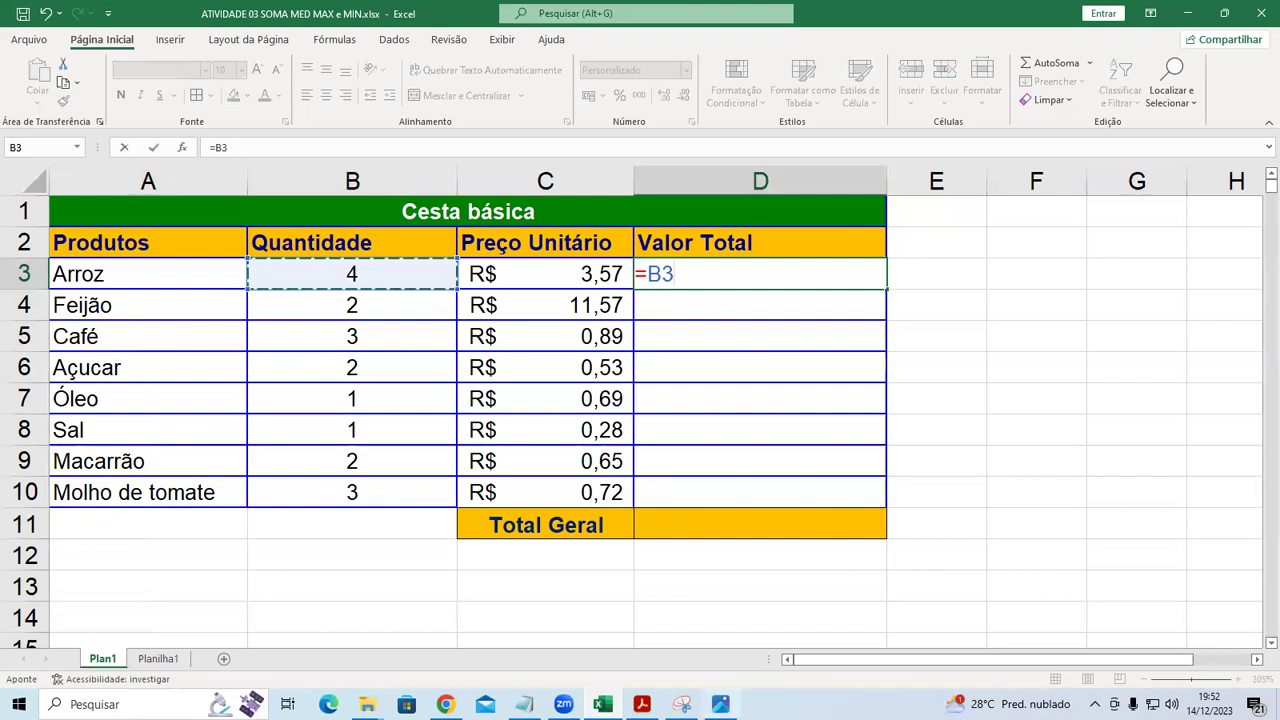
# Step: Switch to the image OPERADORES ARITMÉTICOS.PNG, examine the symbol used for multiplication, and return to the Excel workbook
pyautogui.click(721, 704)
pyautogui.scroll(2, 675, 296)
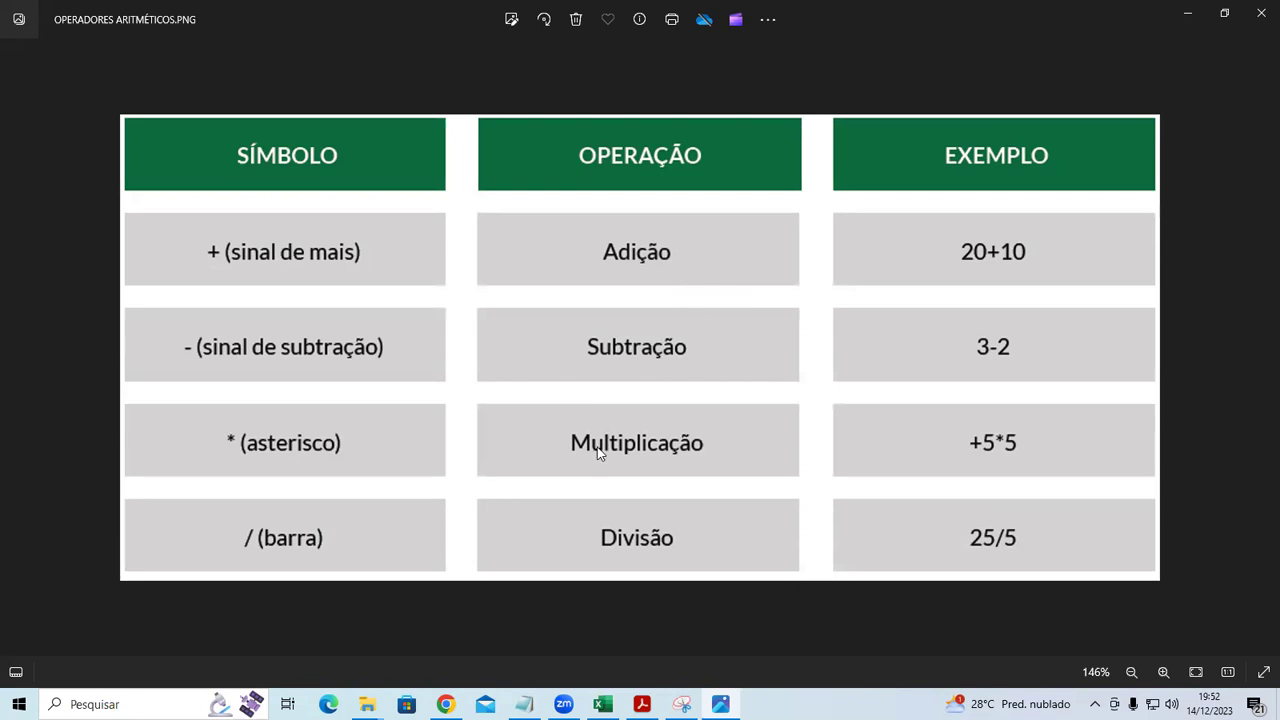
pyautogui.scroll(2, 600, 450)
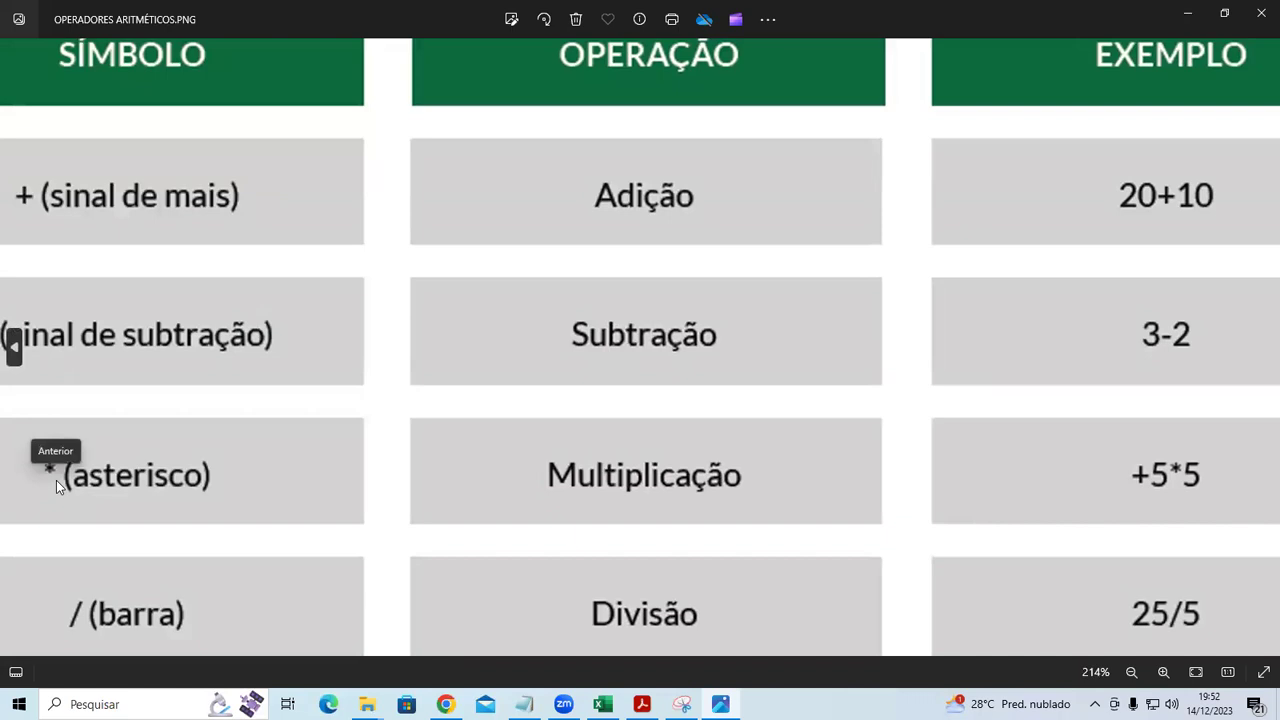
pyautogui.moveTo(183, 489); pyautogui.dragTo(290, 478)
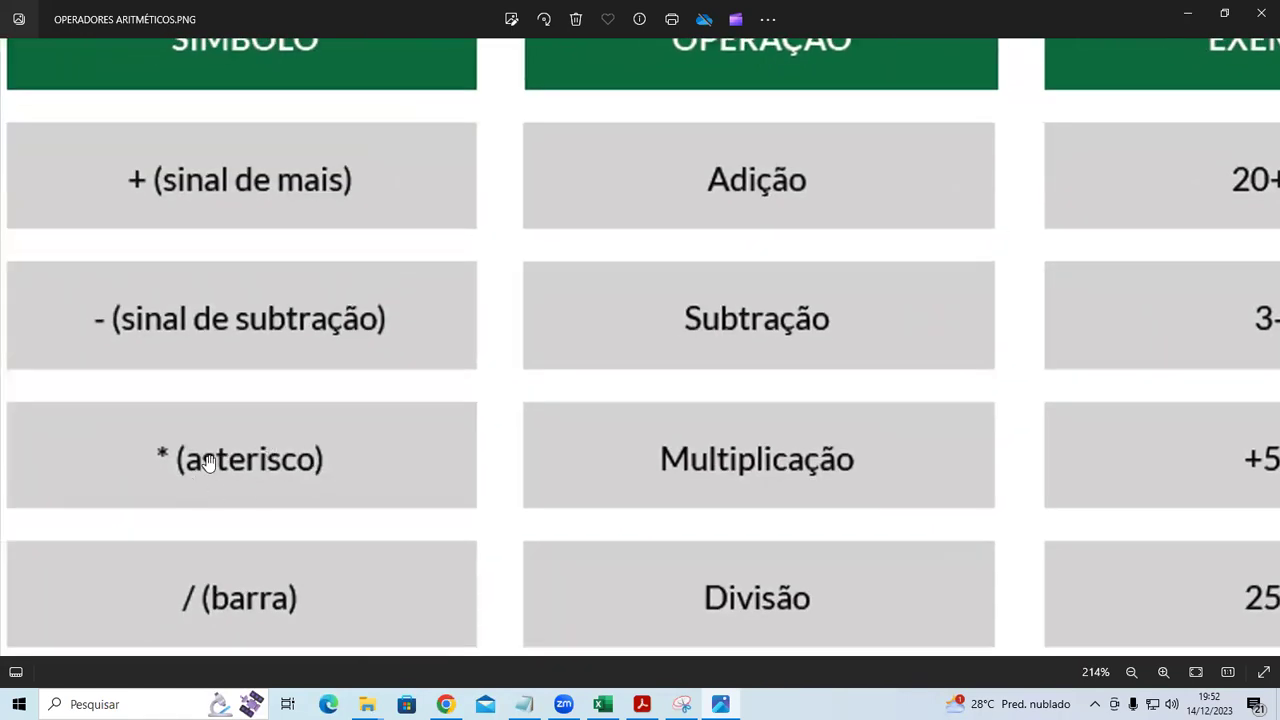
pyautogui.scroll(-3, 208, 460)
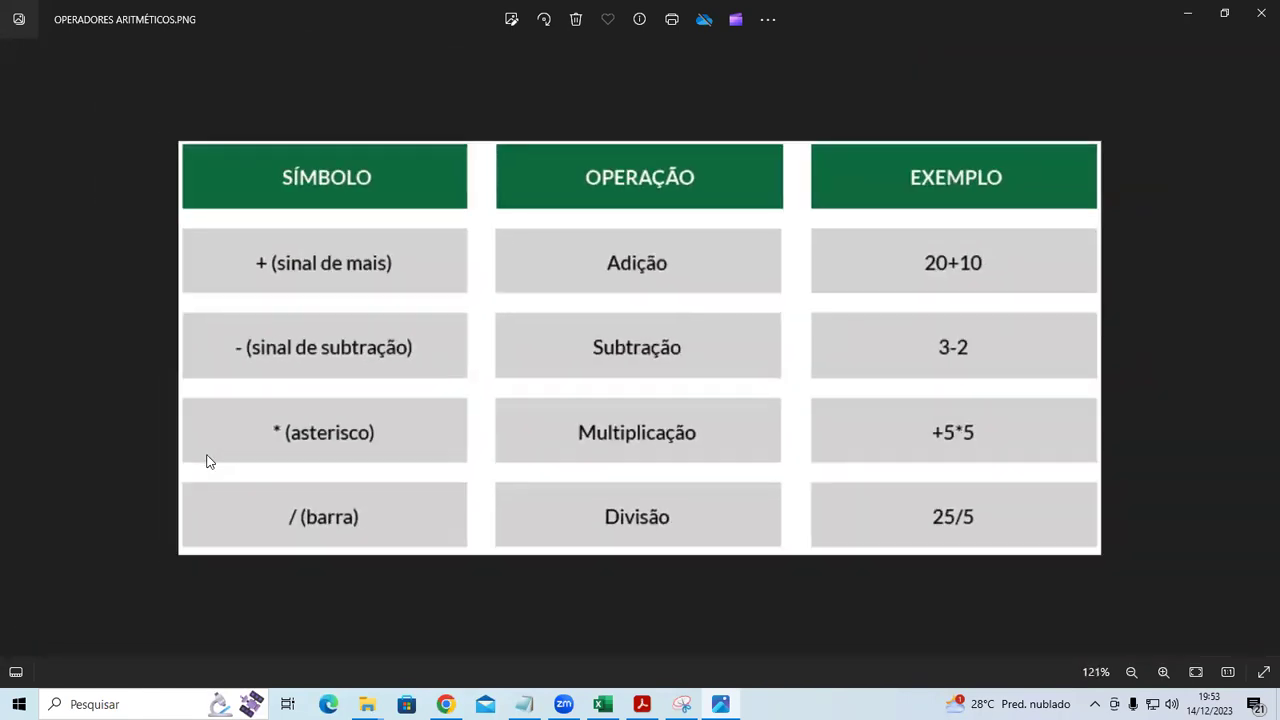
pyautogui.click(511, 20)
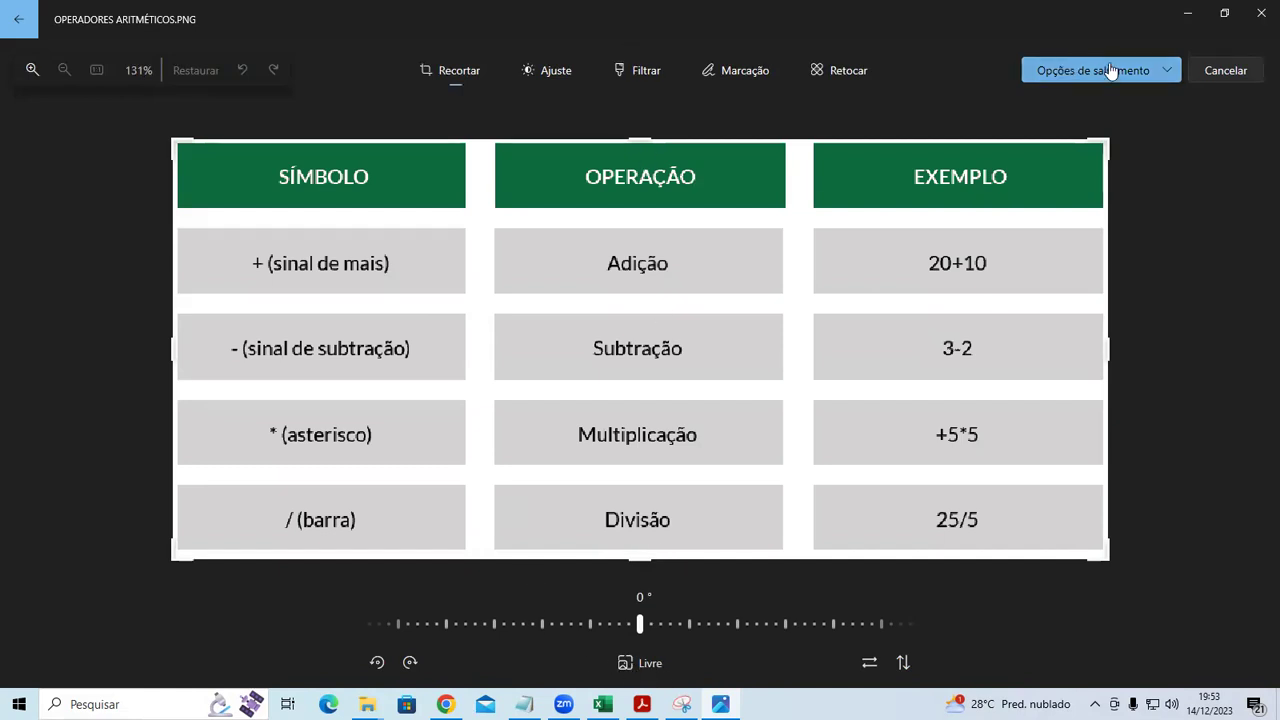
pyautogui.click(1203, 72)
pyautogui.click(1187, 14)
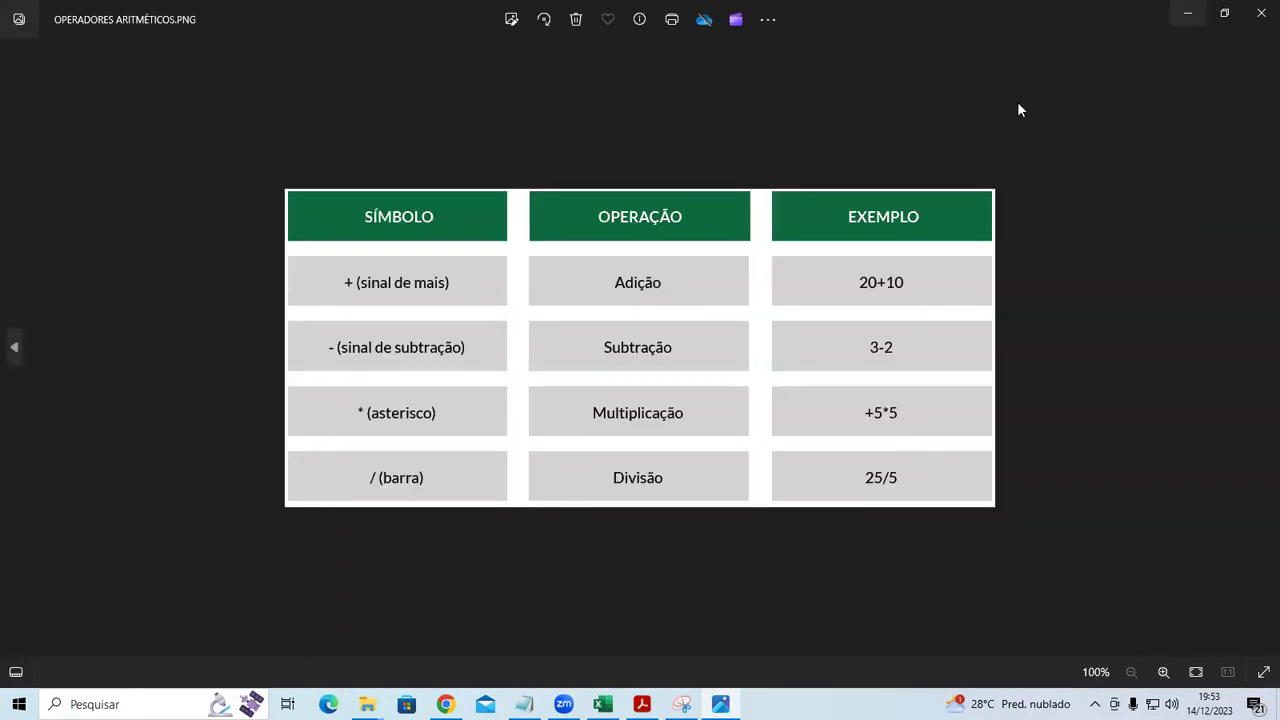
# Step: Complete the Arroz formula in D3 as =B3*C3 to multiply quantity by unit price
pyautogui.write('*')
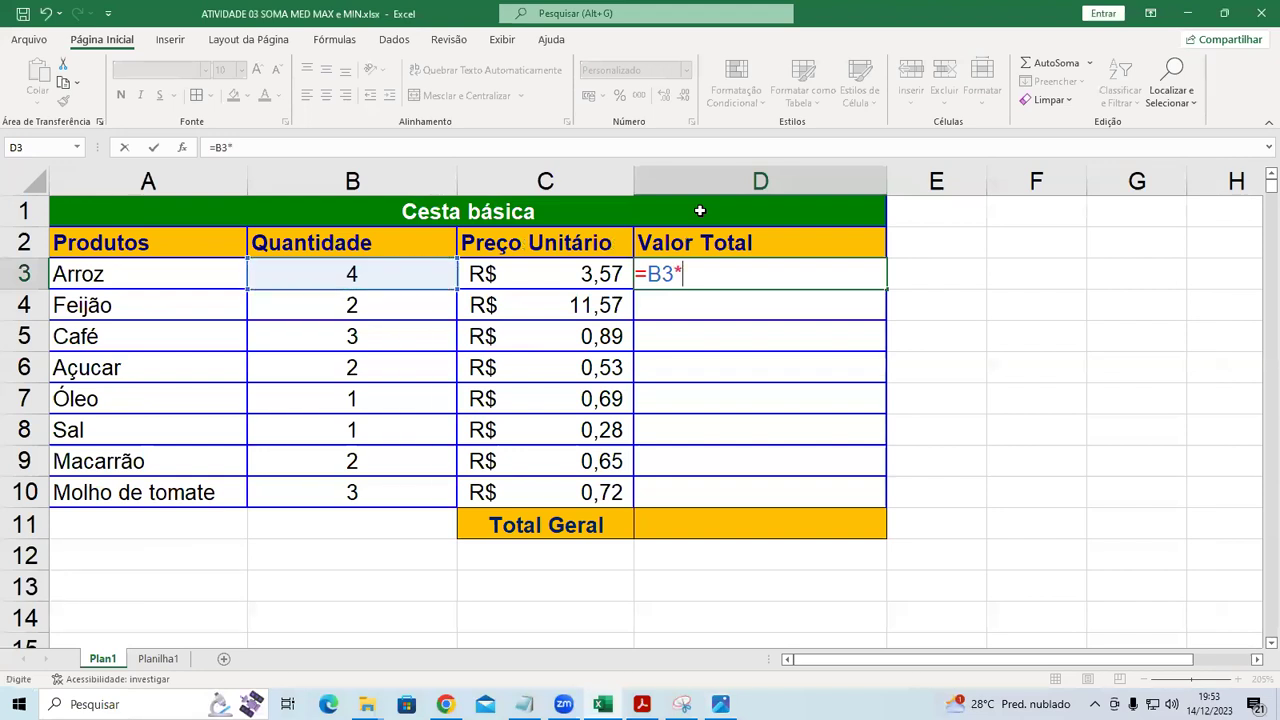
pyautogui.click(558, 276)
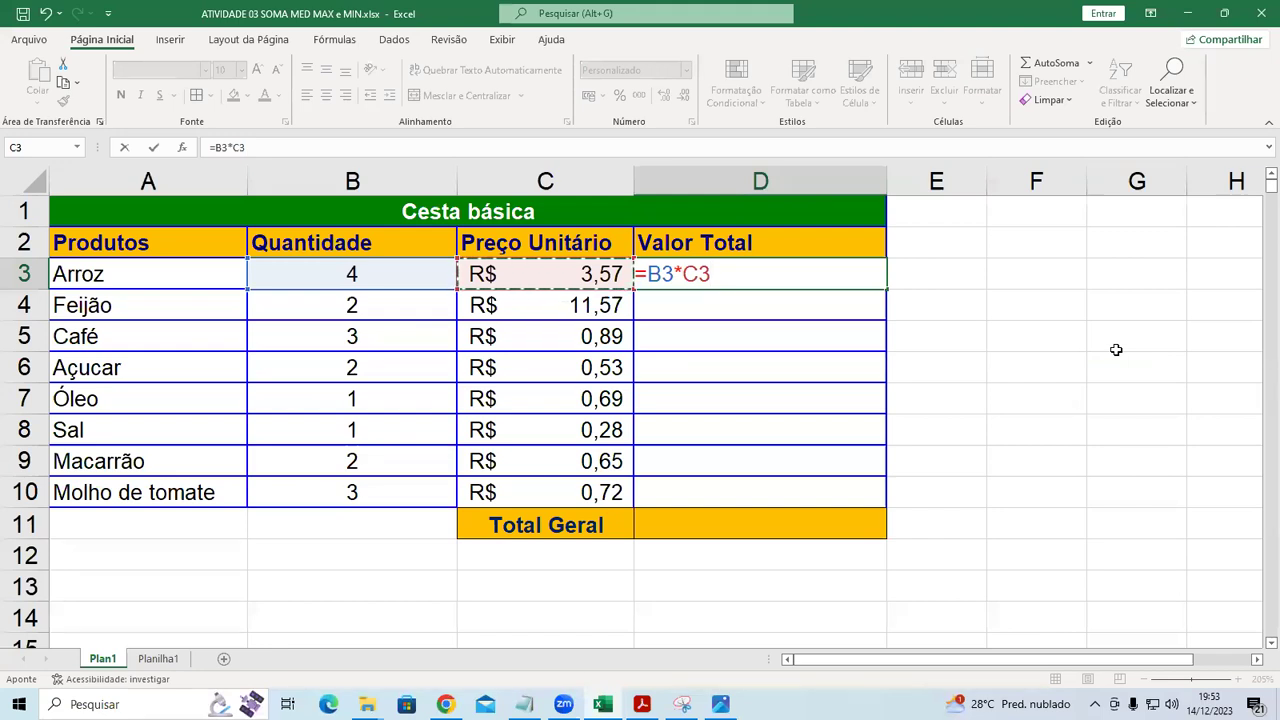
pyautogui.press('Return')
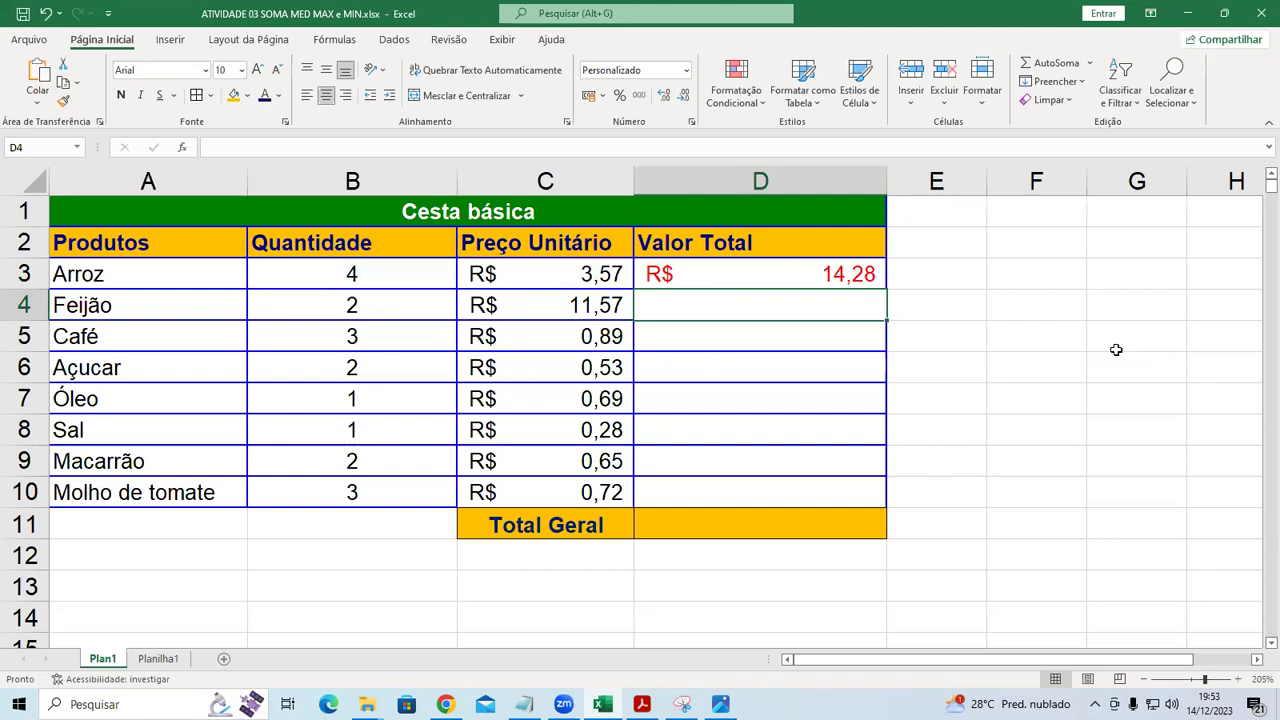
# Step: Calculate the Valor Total for Feijão in D4 with the formula =B4*C4
pyautogui.write('=')
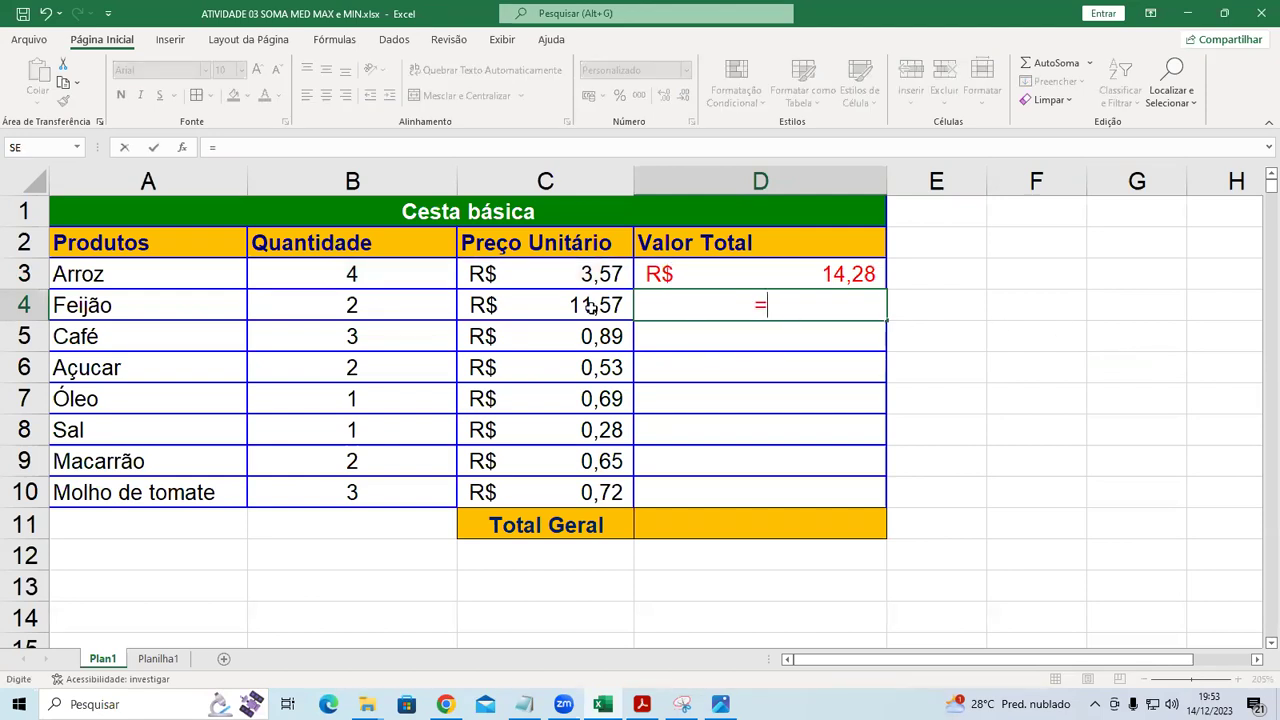
pyautogui.click(378, 306)
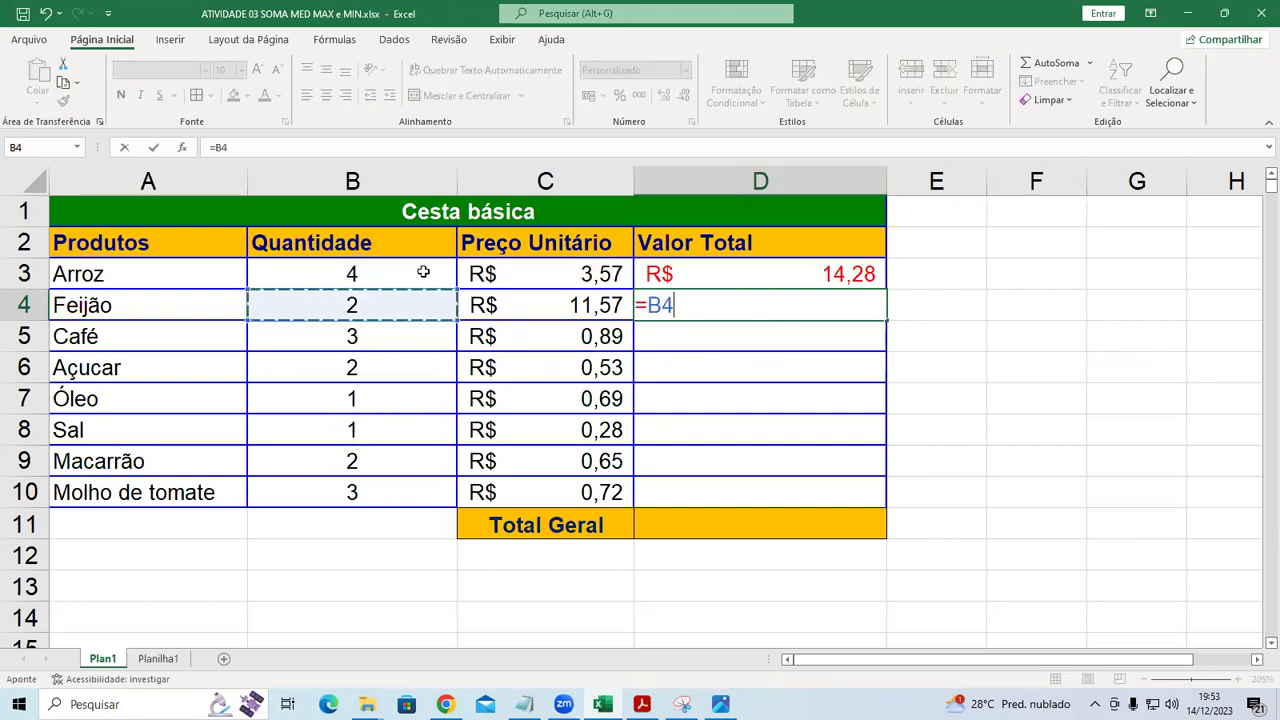
pyautogui.write('*')
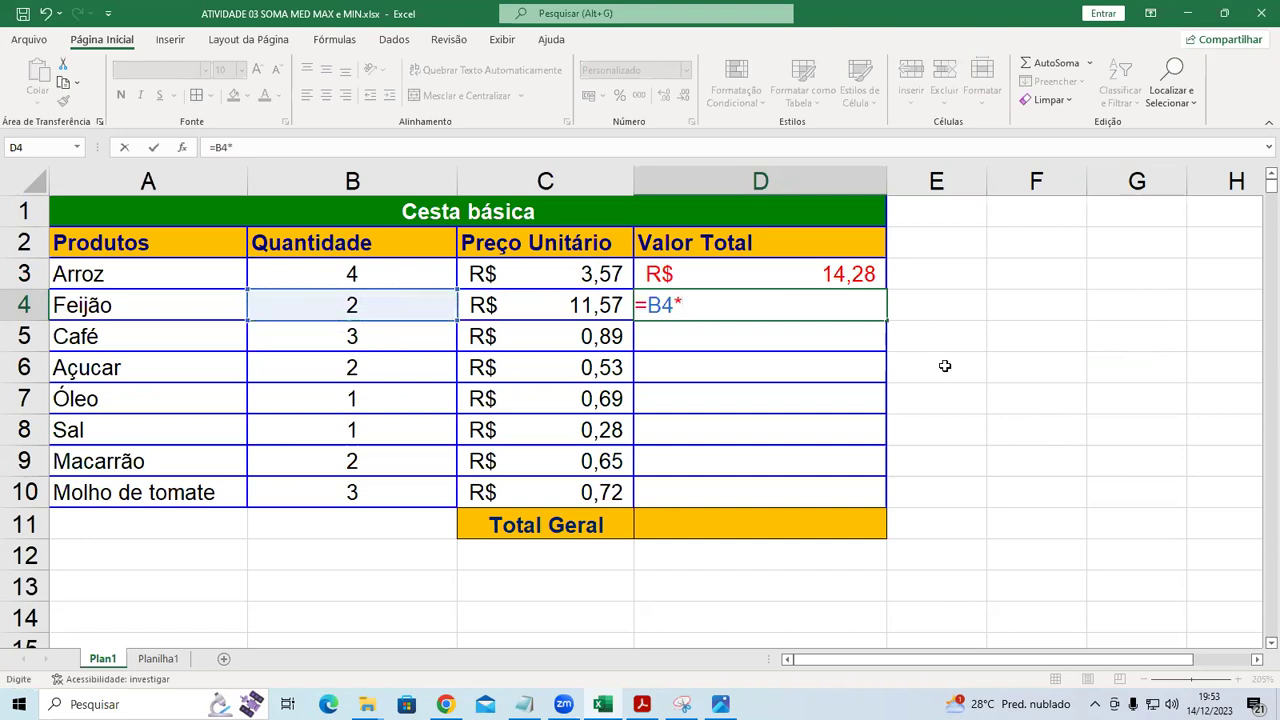
pyautogui.click(580, 303)
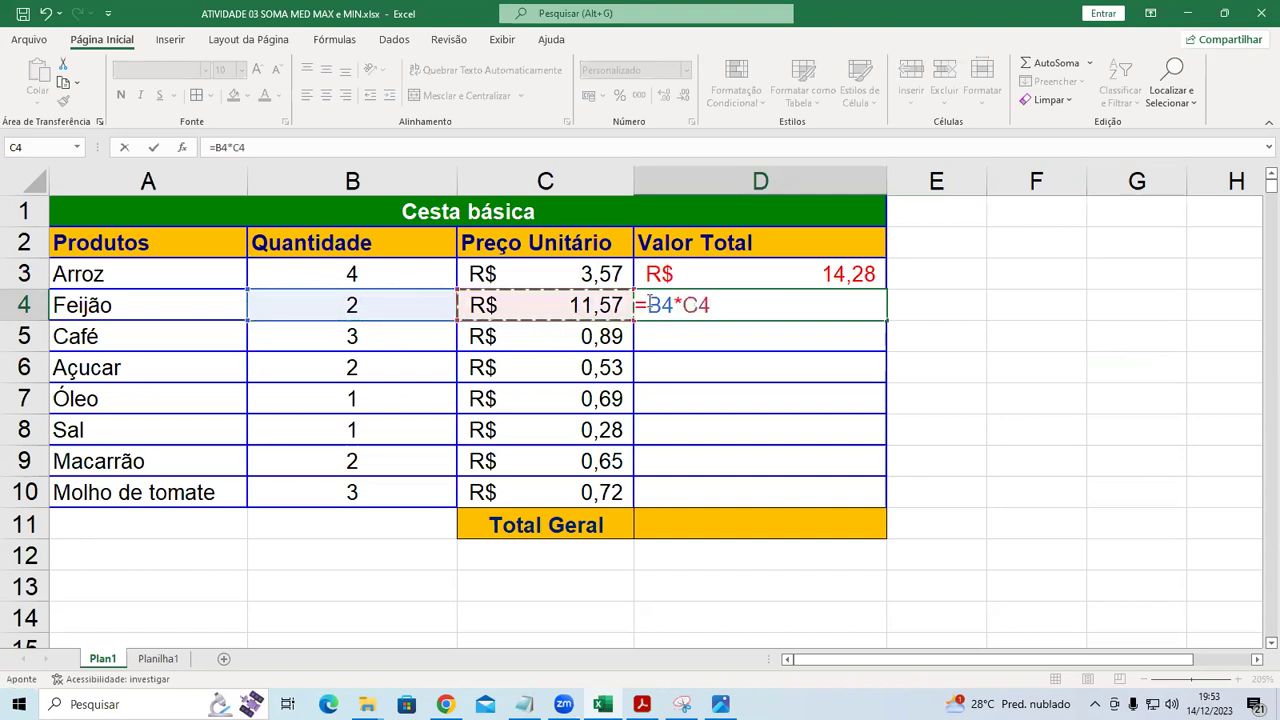
pyautogui.press('Return')
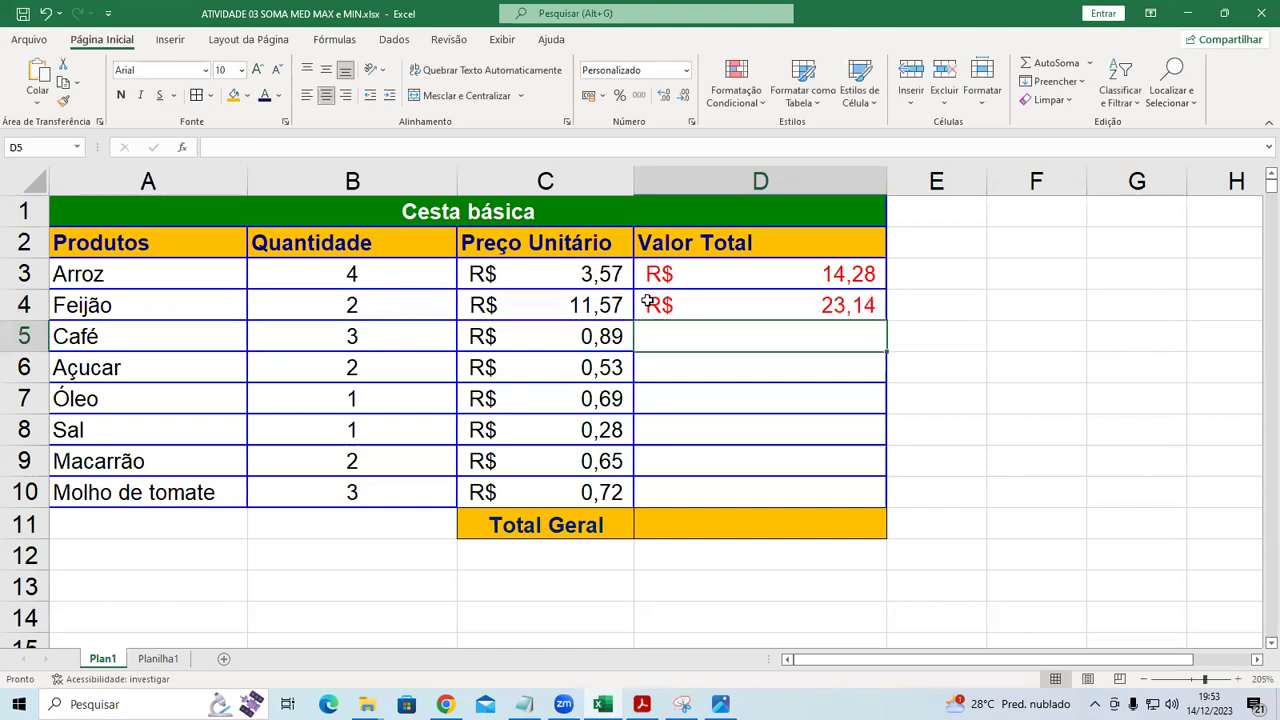
# Step: Calculate the Valor Total for Café in D5 with the formula =B5*C5
pyautogui.write('=')
pyautogui.click(357, 340)
pyautogui.write('*')
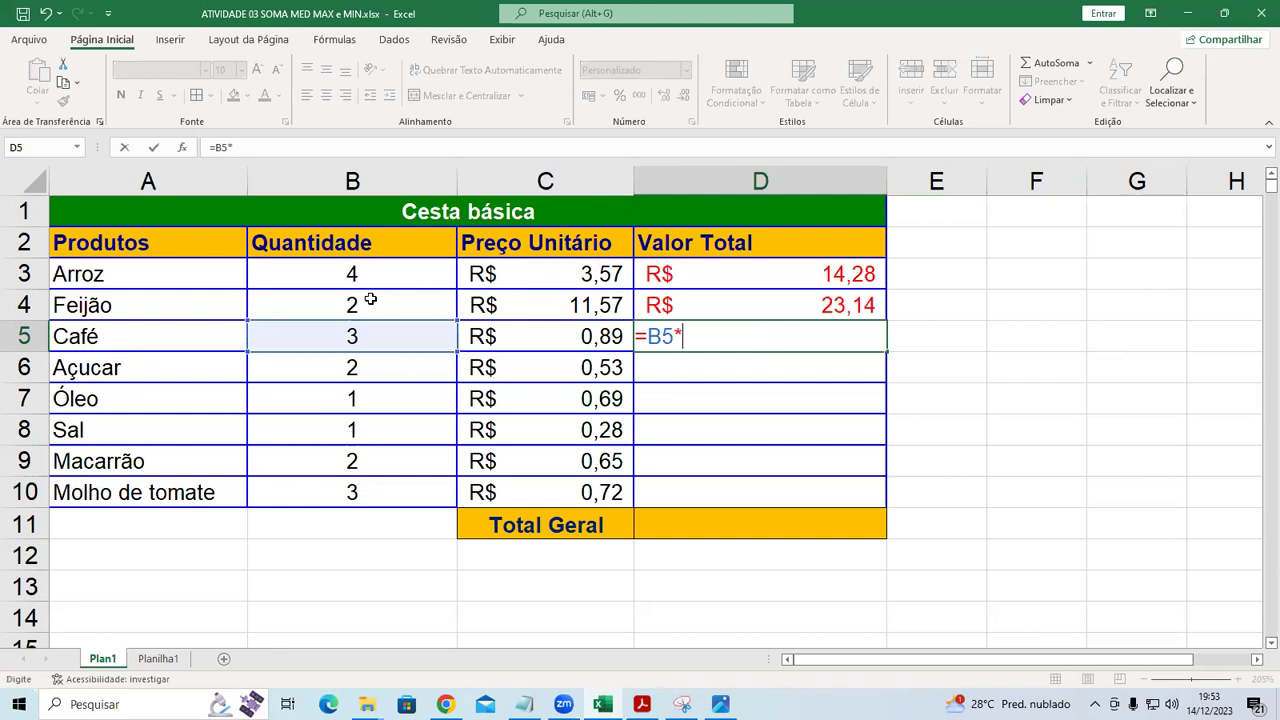
pyautogui.click(529, 339)
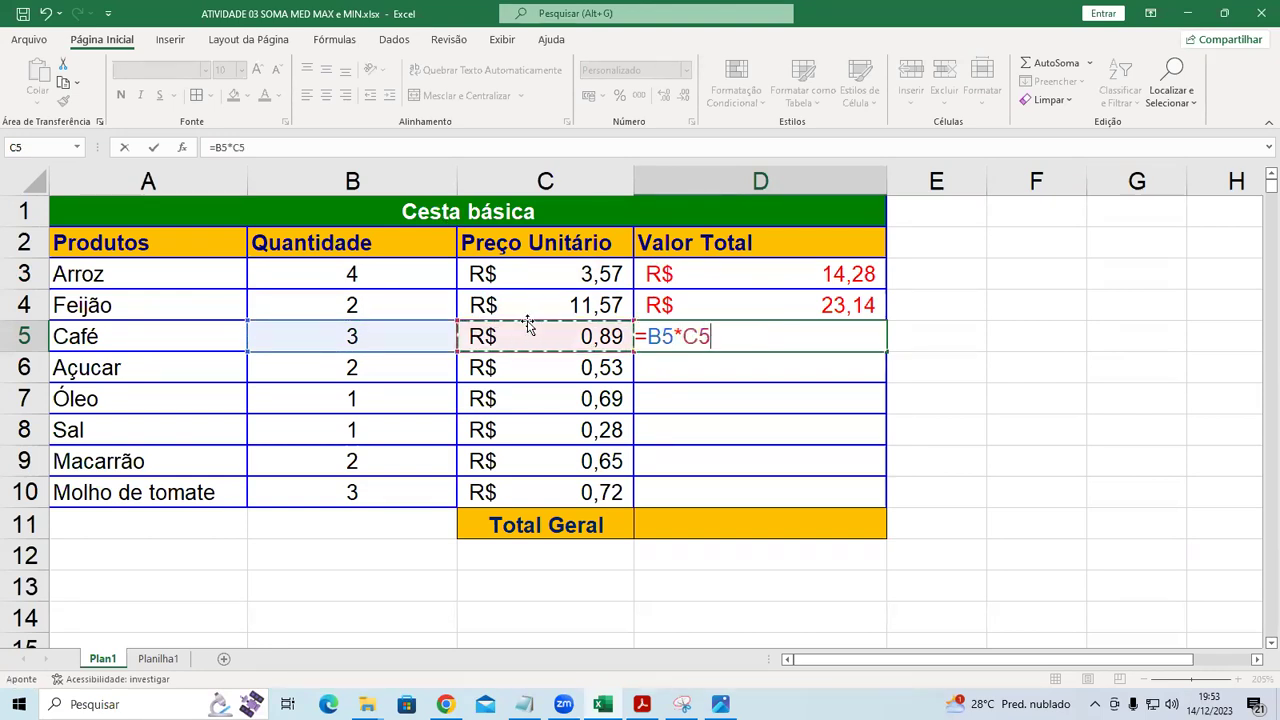
pyautogui.press('Return')
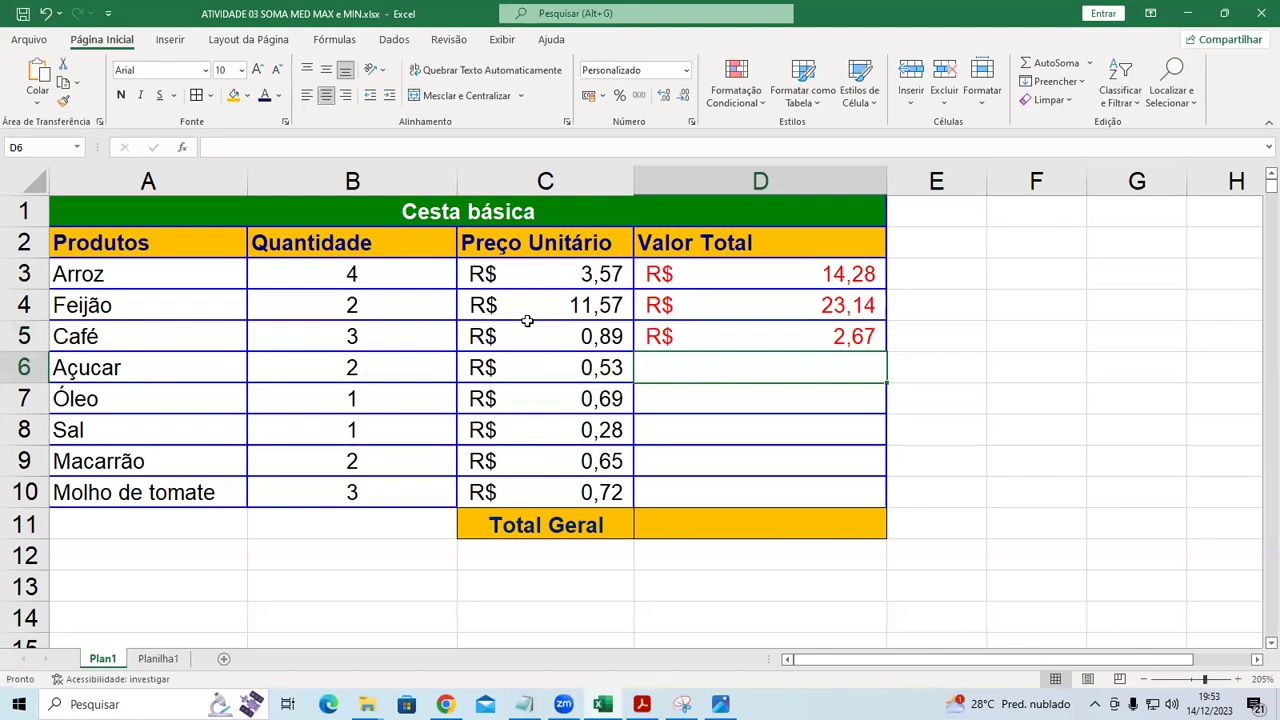
# Step: Calculate the Valor Total for Açucar in D6 with =B6*C6, checking the multiplication symbol in the OPERADORES ARITMÉTICOS.PNG image
pyautogui.write('=')
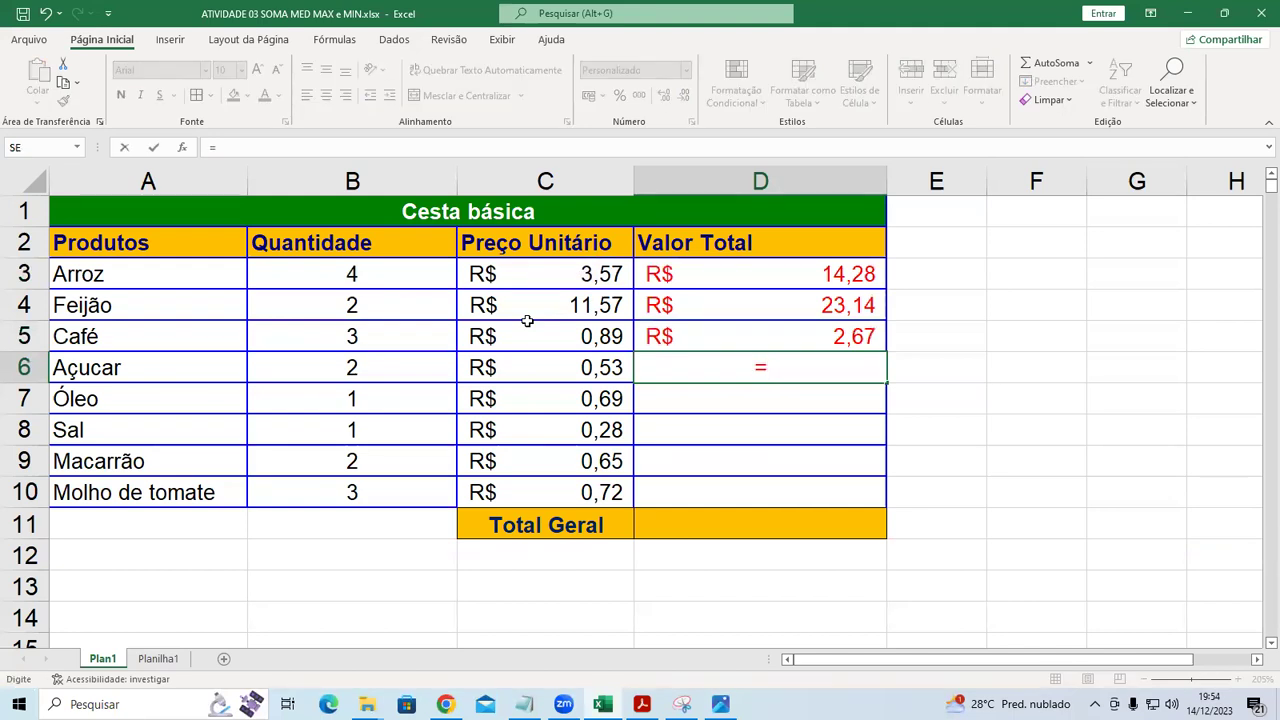
pyautogui.click(714, 706)
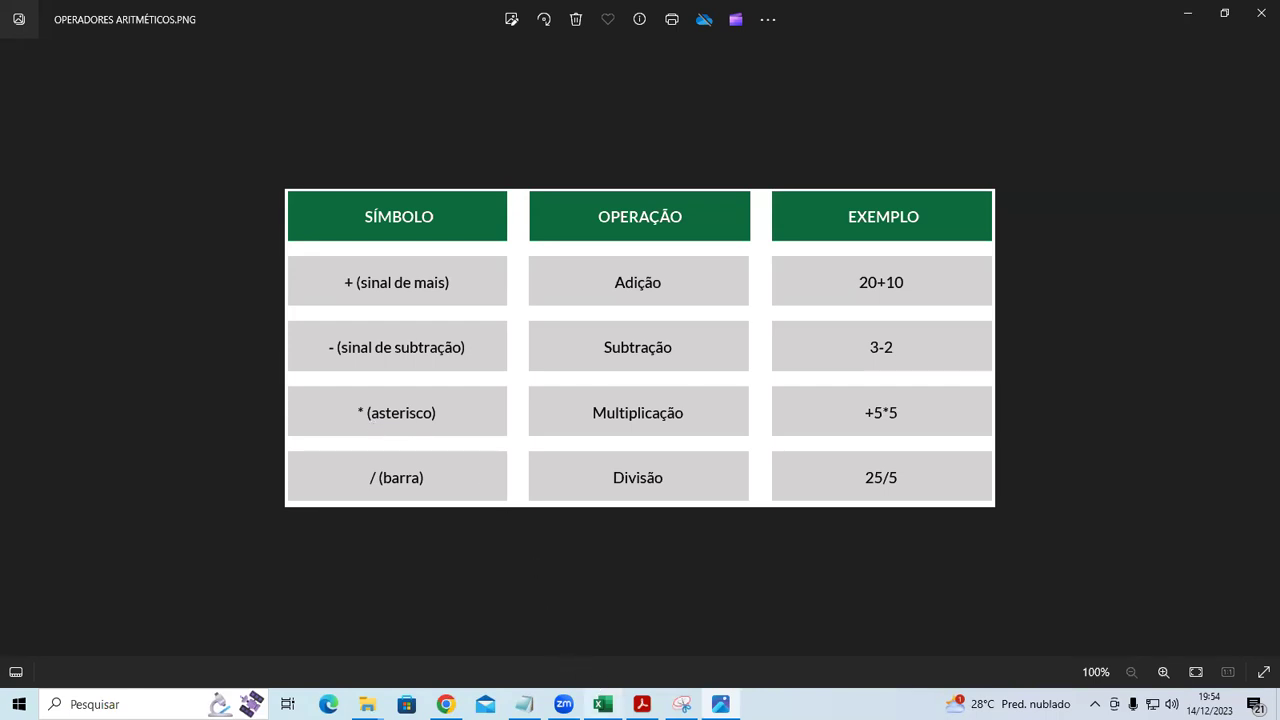
pyautogui.click(602, 704)
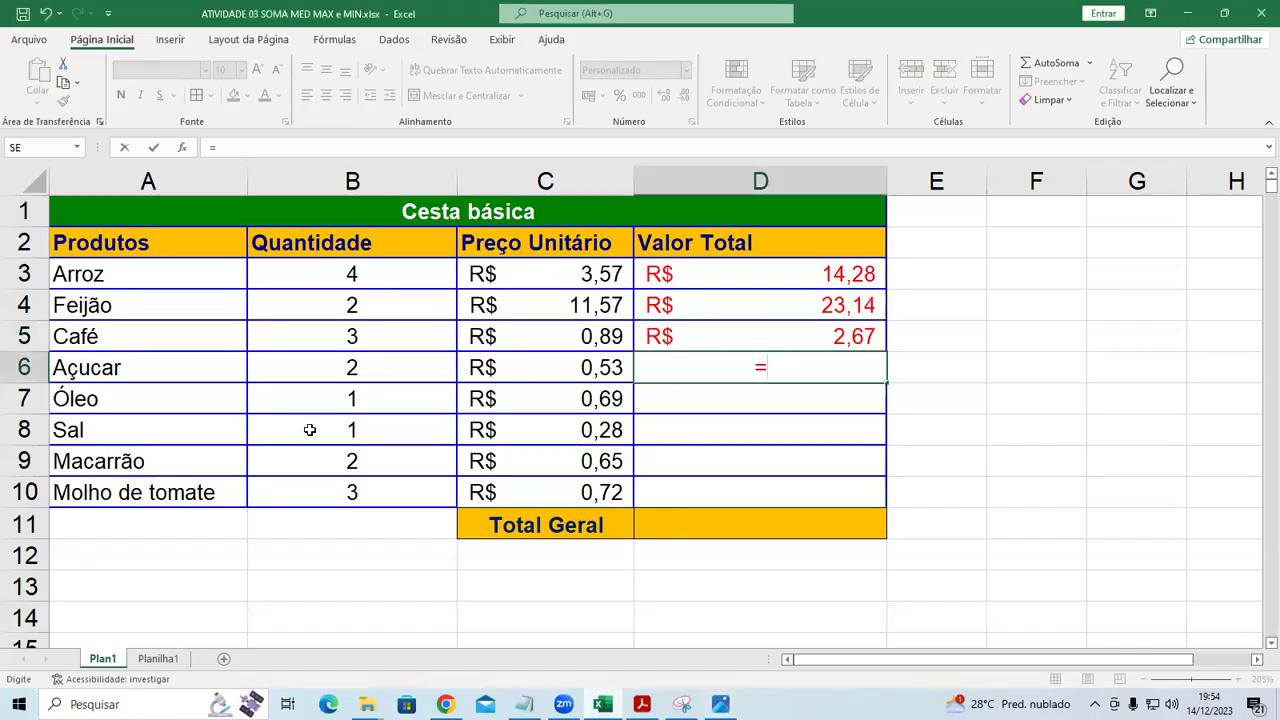
pyautogui.click(324, 372)
pyautogui.write('*')
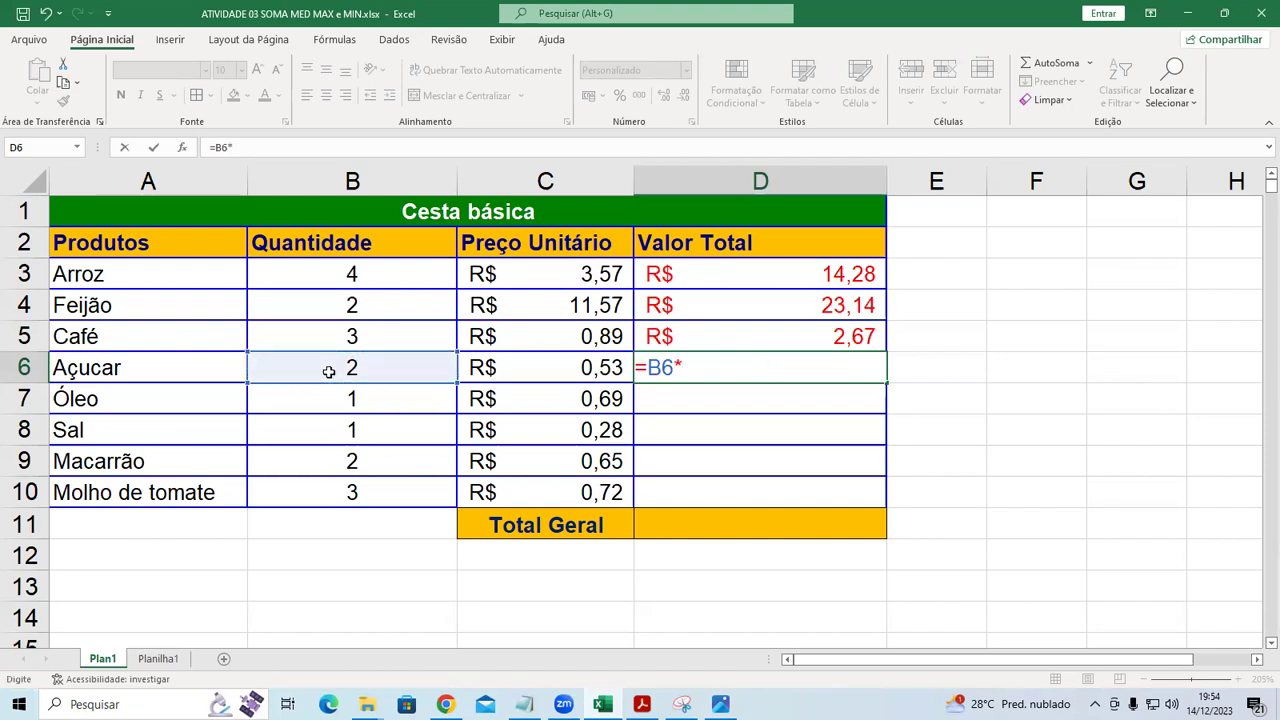
pyautogui.click(571, 373)
pyautogui.press('Return')
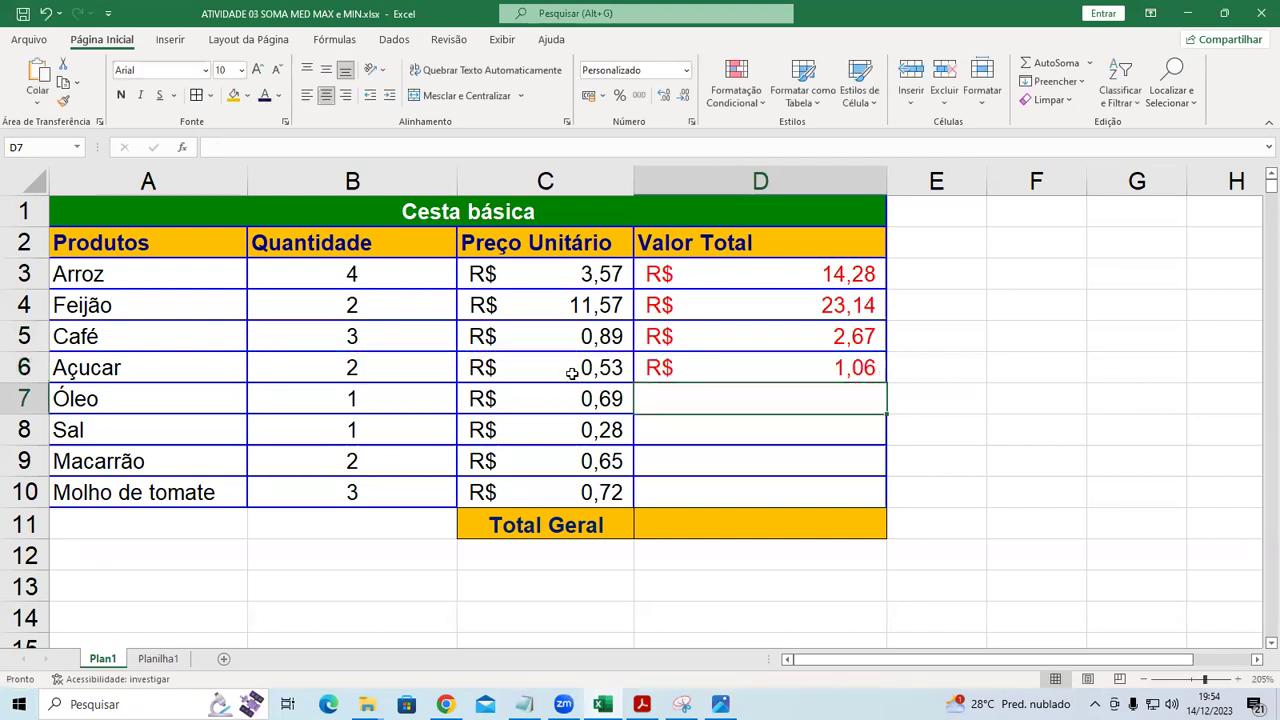
# Step: Auto-fill the D6 formula down the Valor Total column through D11, and clear the contents of the Total Geral cell D11
pyautogui.click(850, 368)
pyautogui.doubleClick(886, 380)
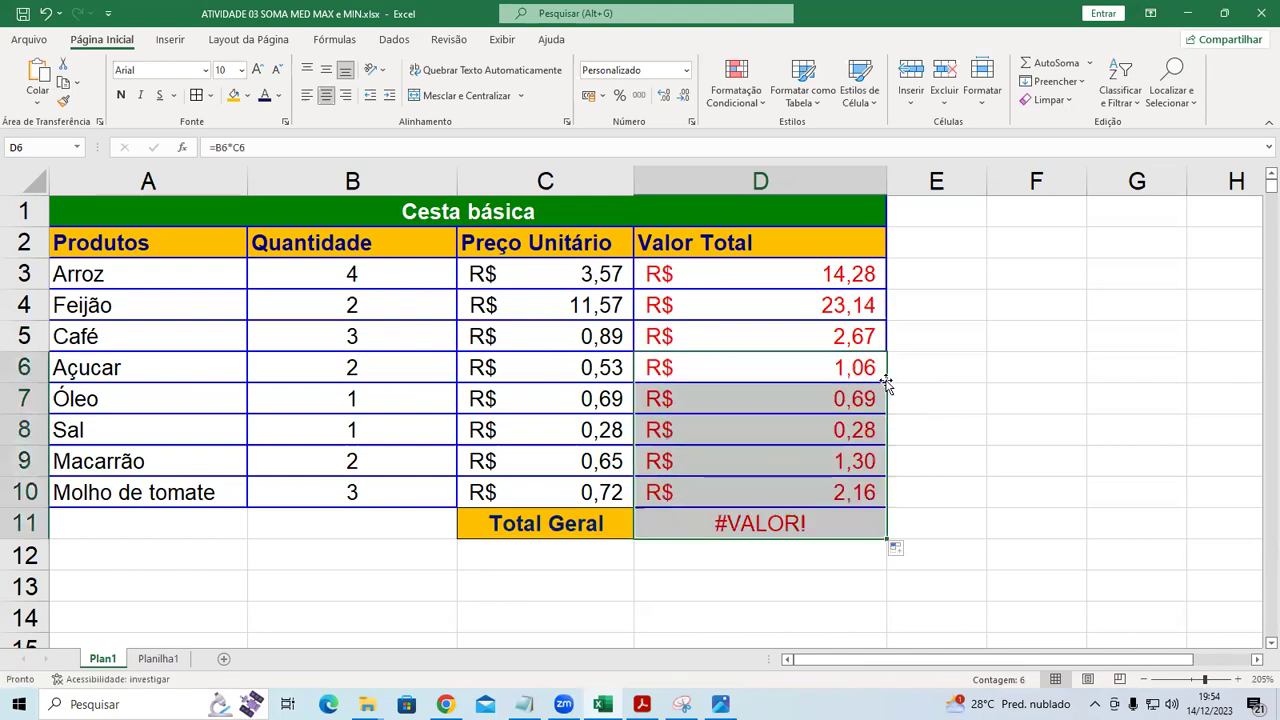
pyautogui.click(959, 381)
pyautogui.click(834, 518)
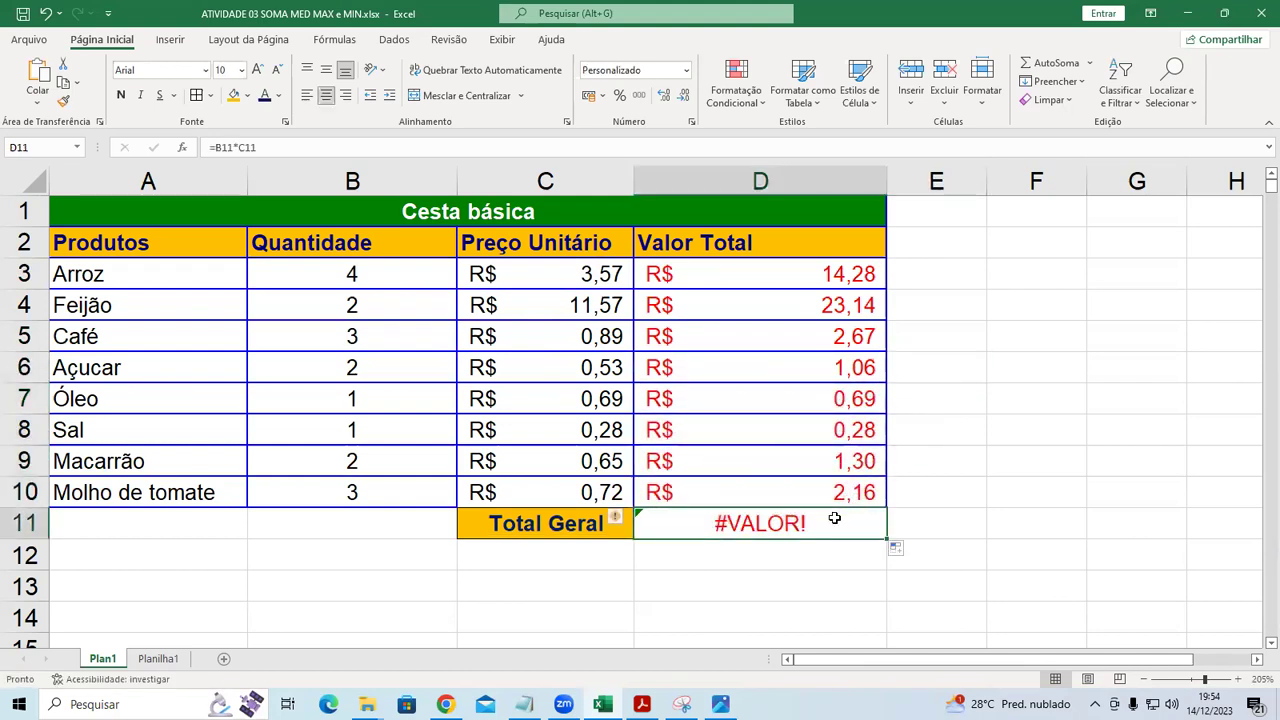
pyautogui.press('Delete')
pyautogui.click(951, 494)
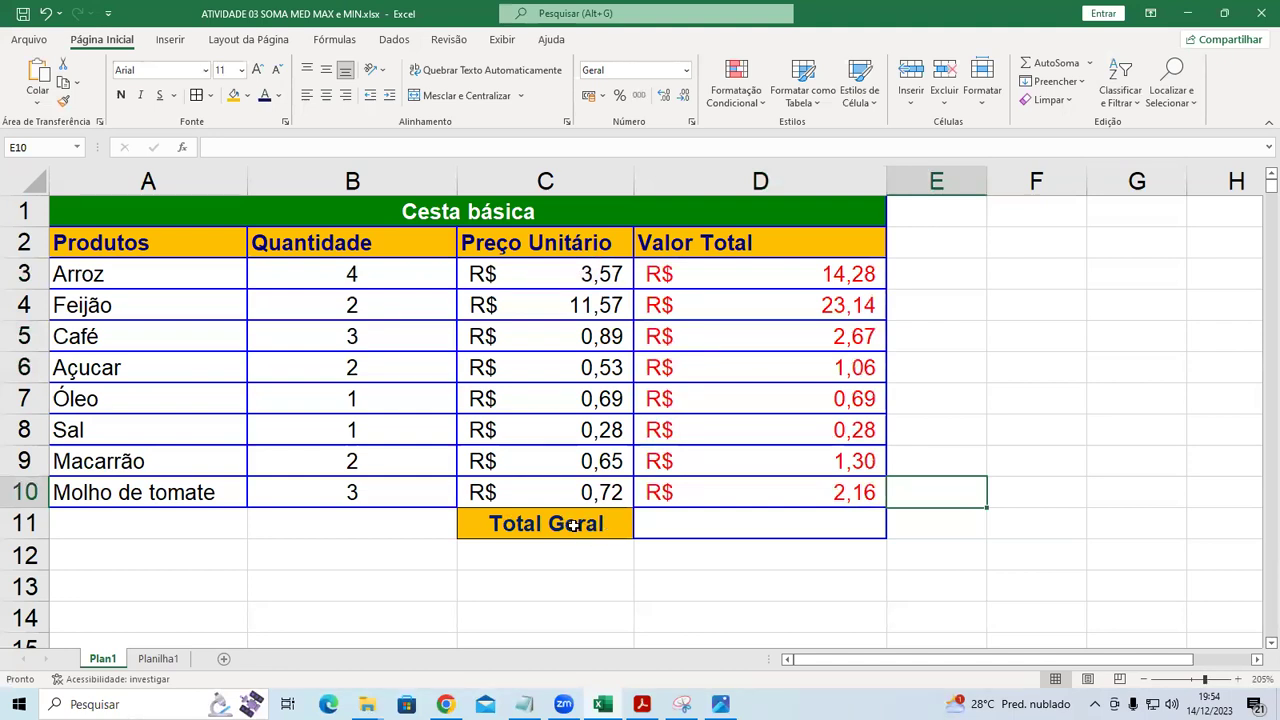
# Step: Calculate the Total Geral in D11 with the formula =SOMA(D3:D10)
pyautogui.click(650, 519)
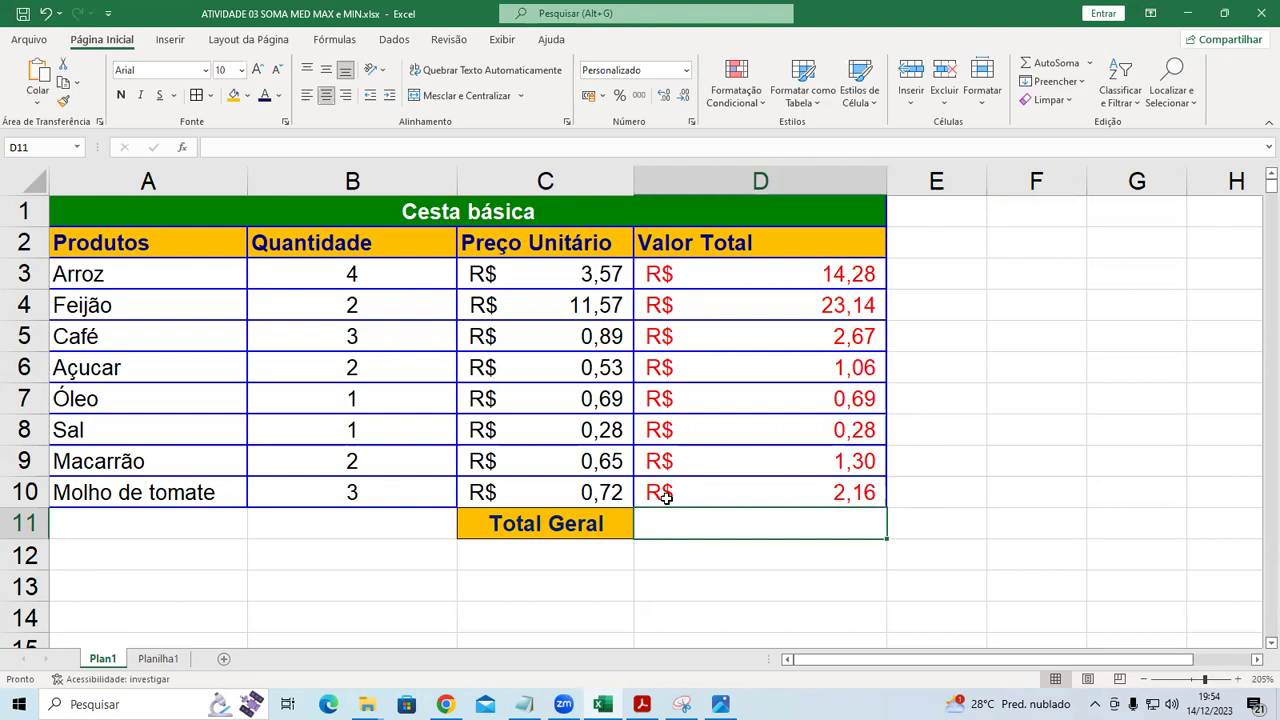
pyautogui.click(719, 274)
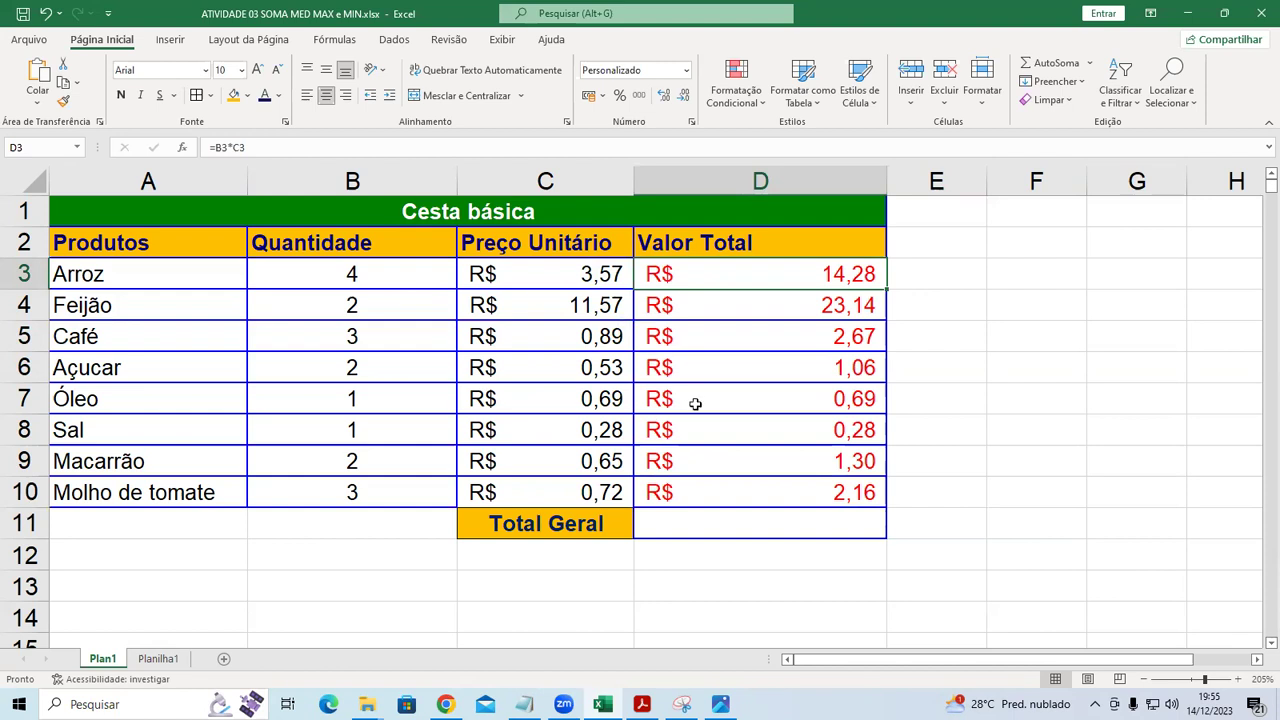
pyautogui.click(680, 528)
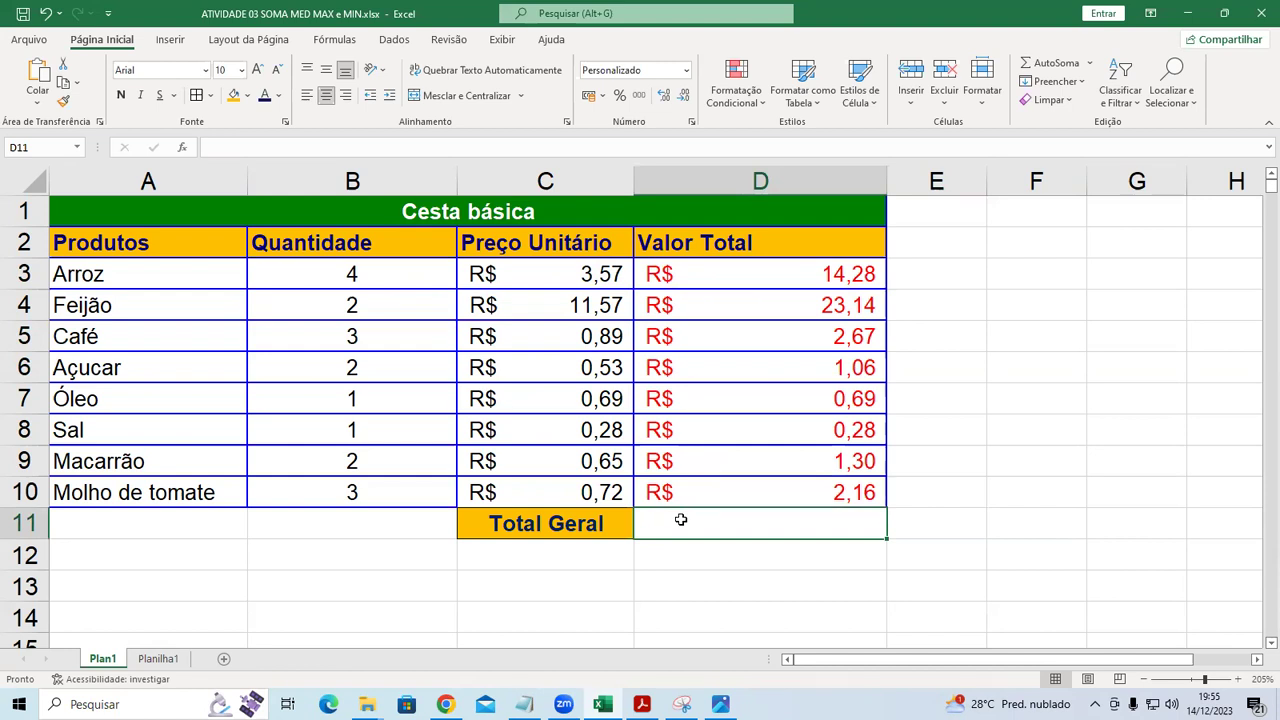
pyautogui.write('=SOMA(')
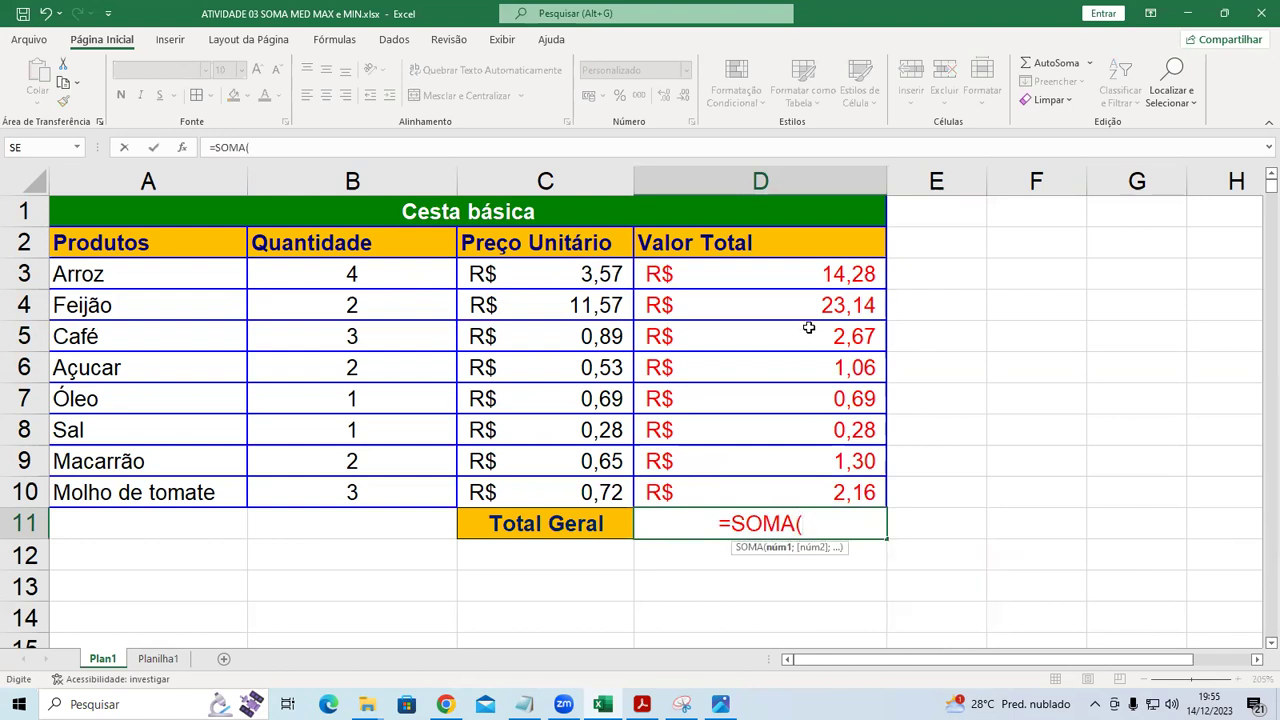
pyautogui.moveTo(807, 279); pyautogui.dragTo(819, 507)
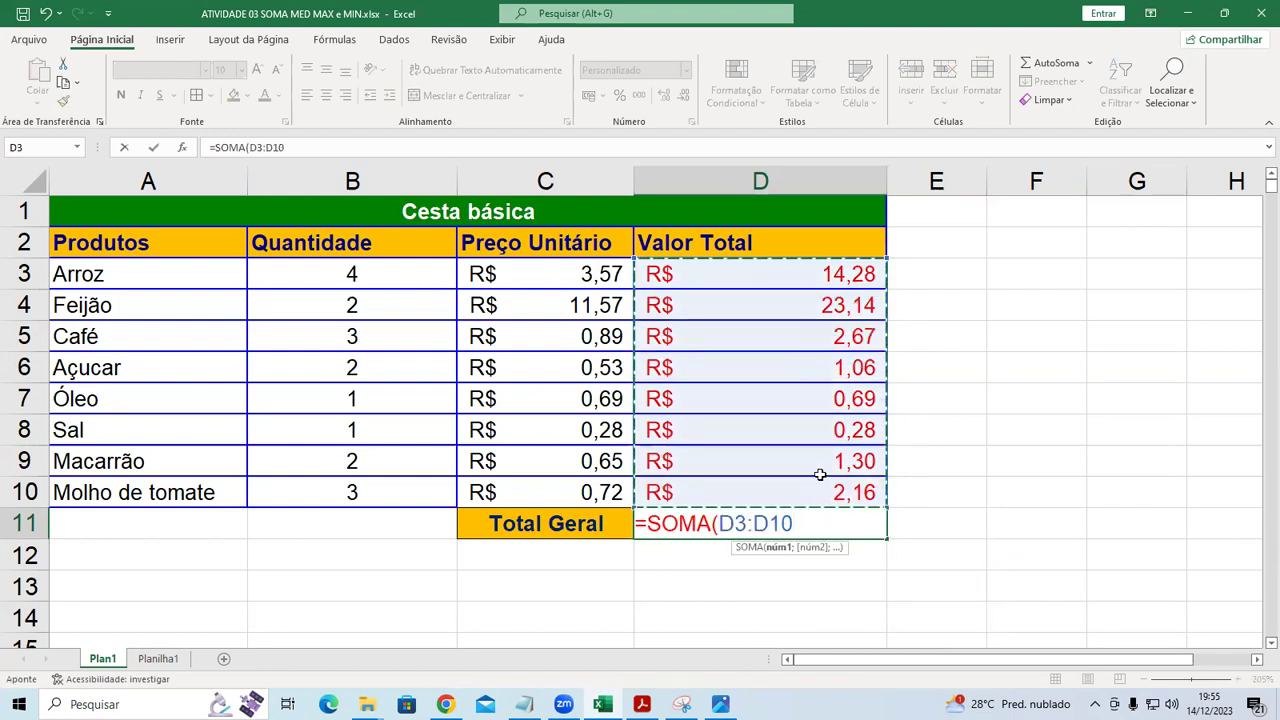
pyautogui.write(')')
pyautogui.press('Return')
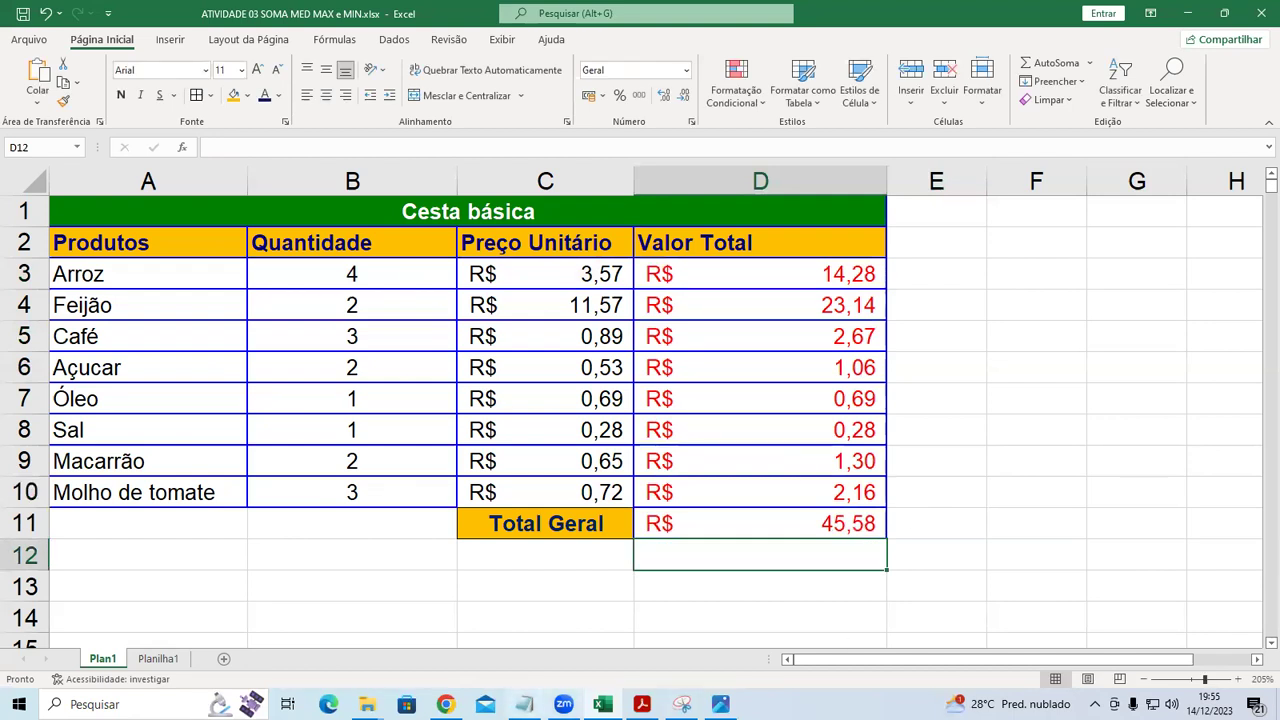
# Step: Switch to the Bloco de Notas window and replace all of its text with the heading PORCENTAGEM
pyautogui.click(528, 708)
pyautogui.click(874, 200)
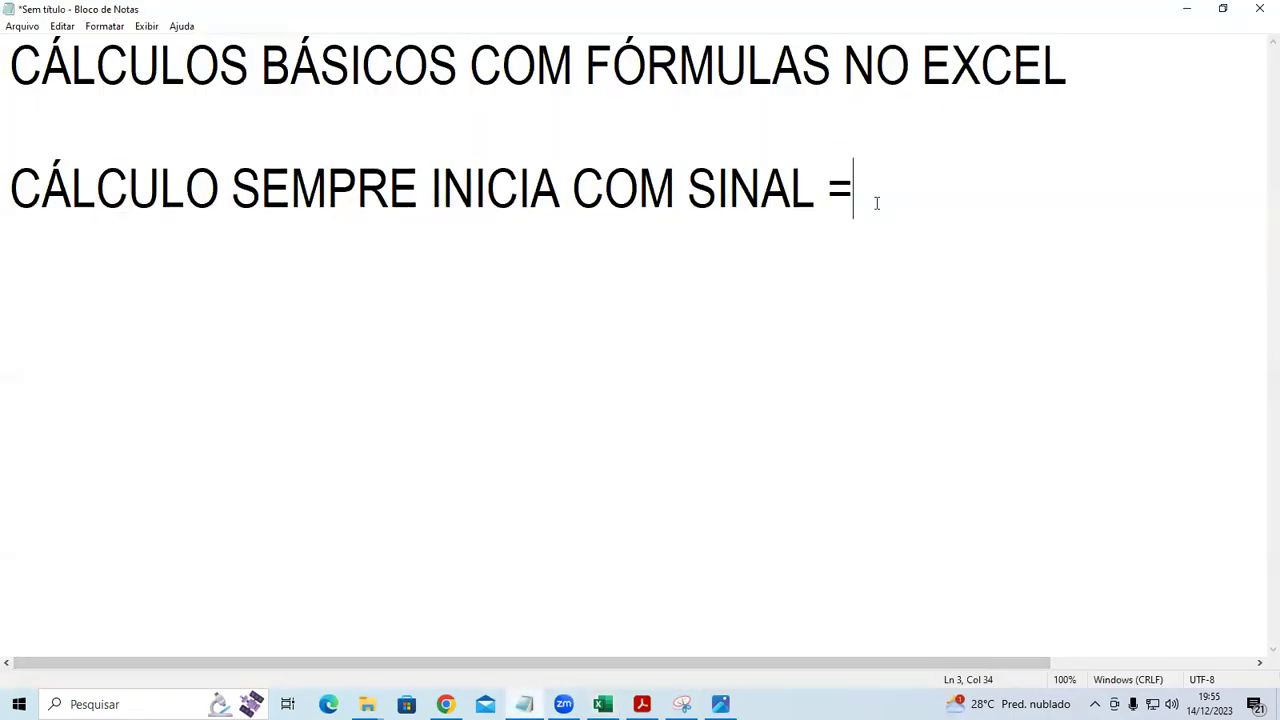
pyautogui.hotkey('ctrl', 'a')
pyautogui.write('PO')
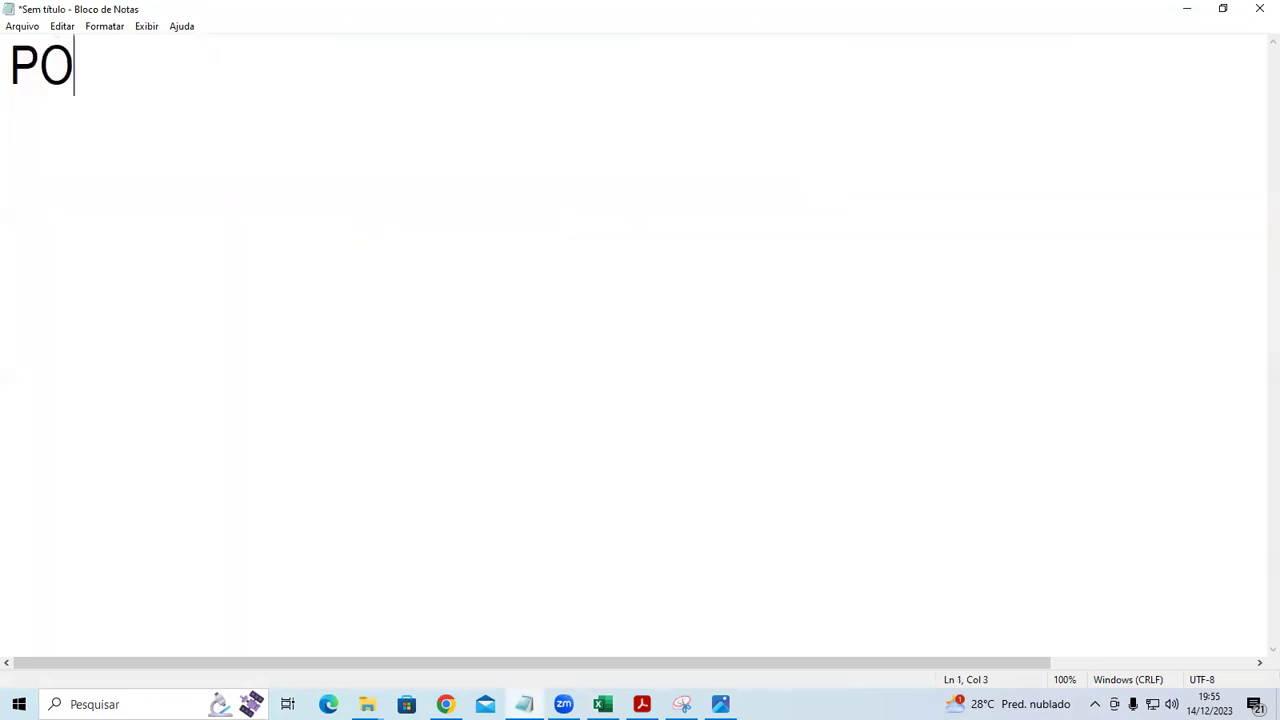
pyautogui.write('RCENTAGEM')
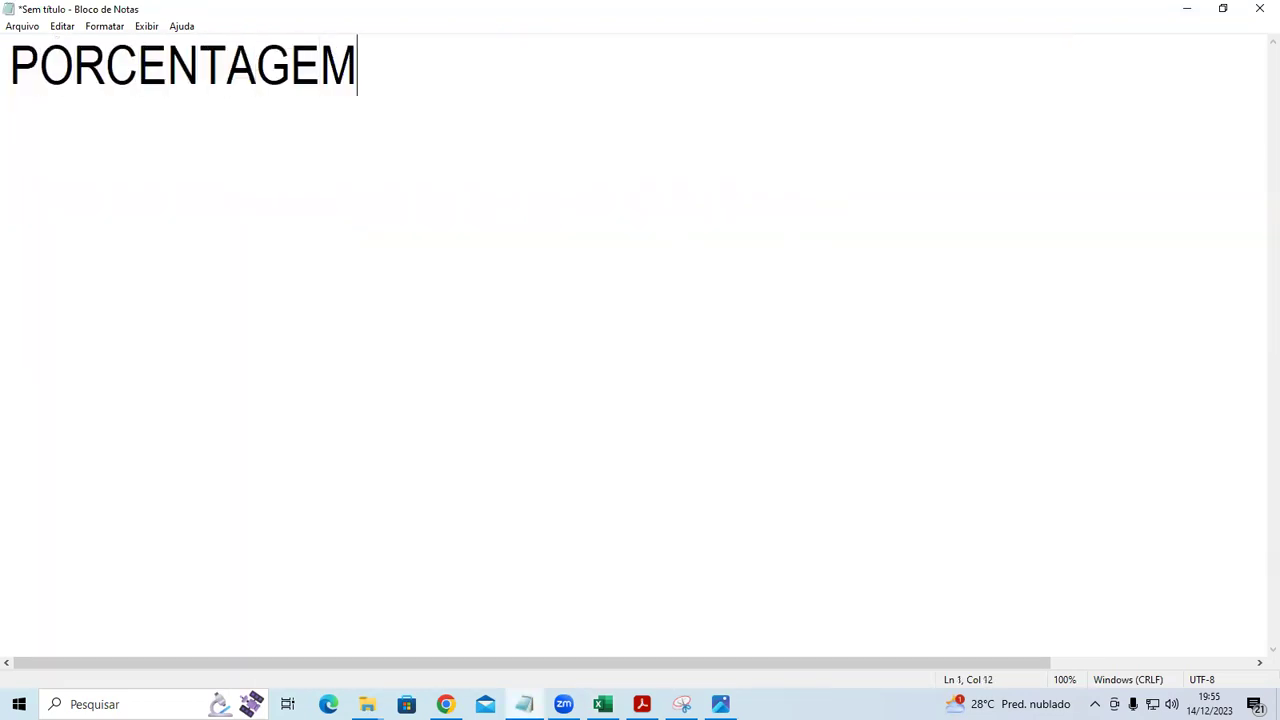
pyautogui.press('Return')
pyautogui.moveTo(12, 62); pyautogui.dragTo(451, 51)
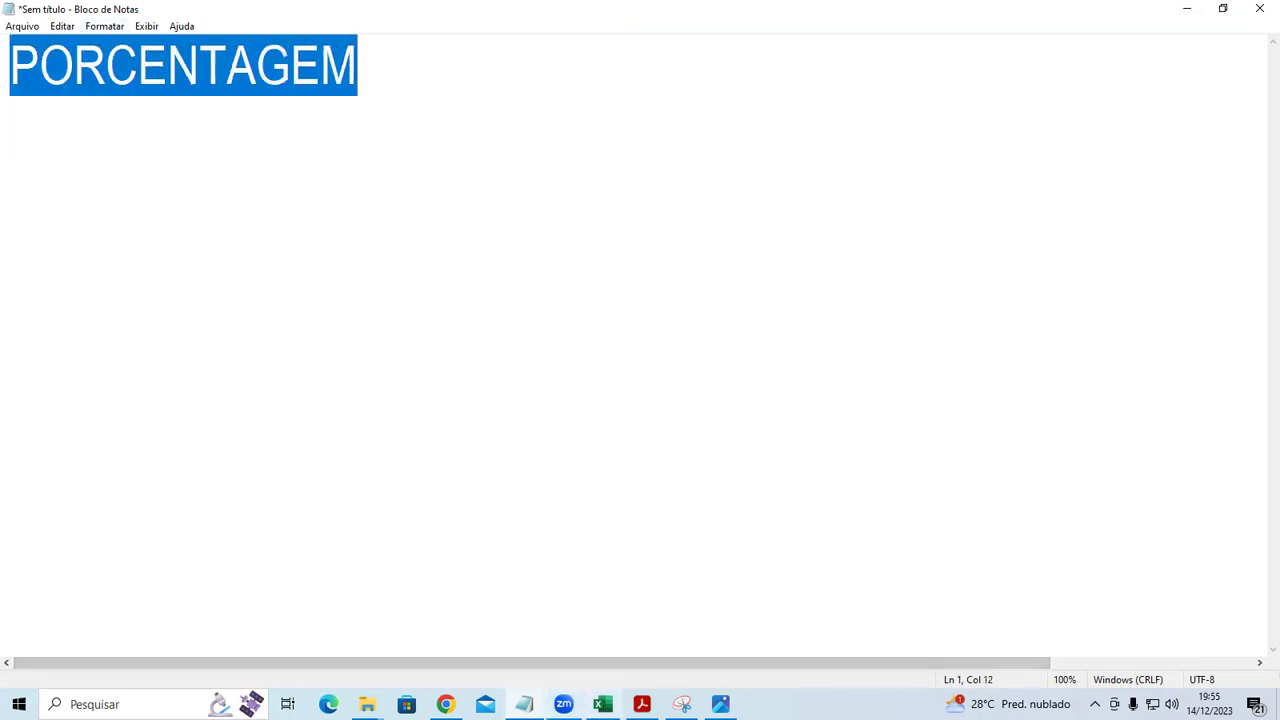
# Step: Switch back to the Excel workbook and bring up the Reajuste and Desconto tables on the sheet Planilha1
pyautogui.click(602, 704)
pyautogui.click(158, 658)
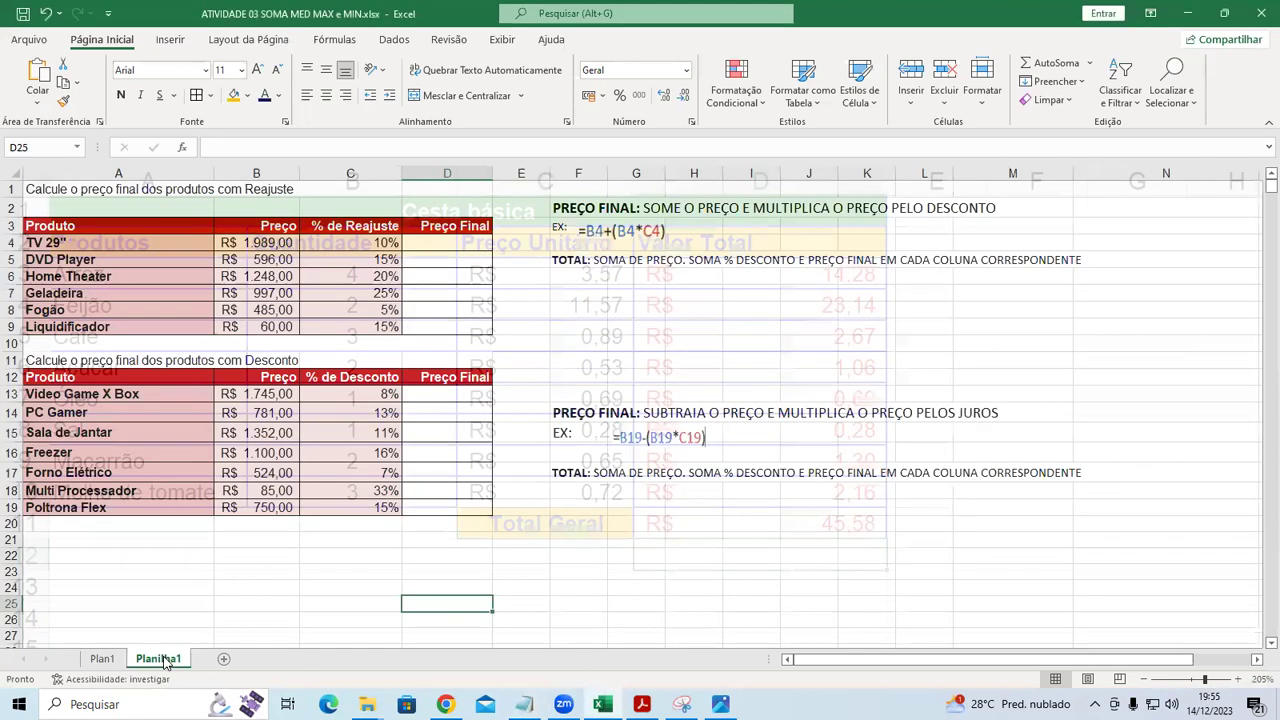
pyautogui.click(591, 353)
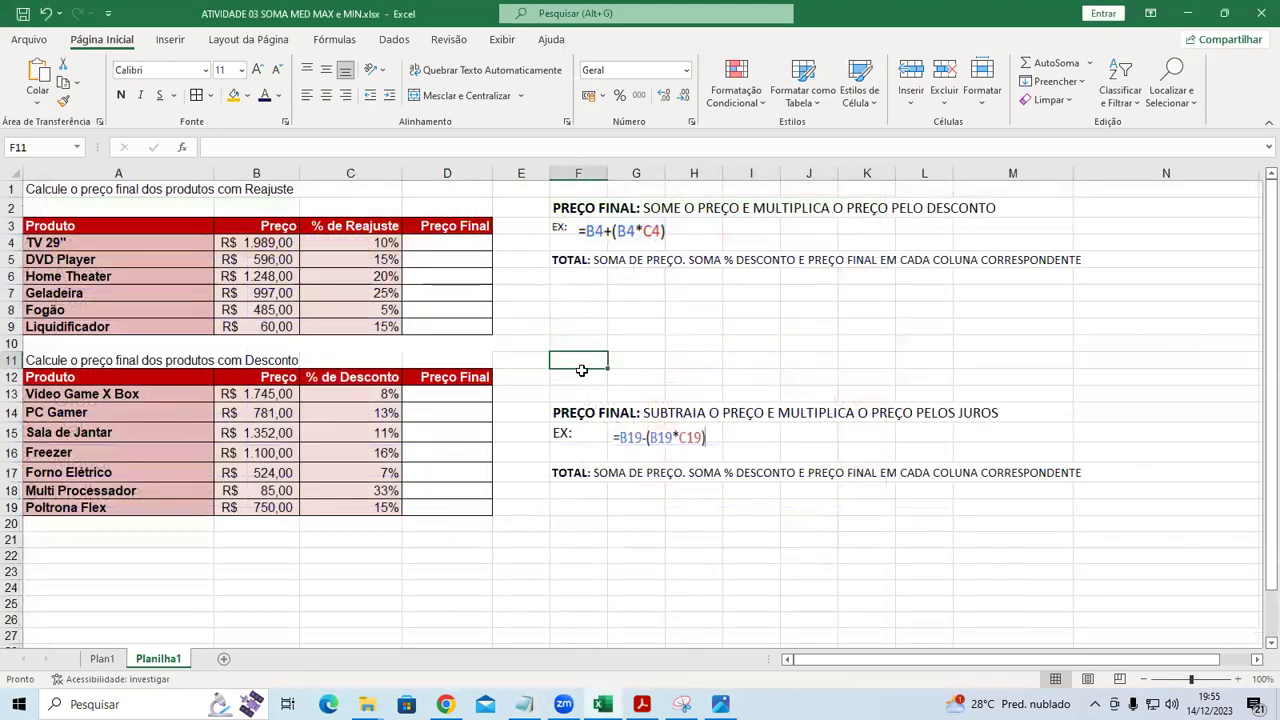
pyautogui.keyDown('ctrl'); pyautogui.scroll(3, 530, 314); pyautogui.keyUp('ctrl')
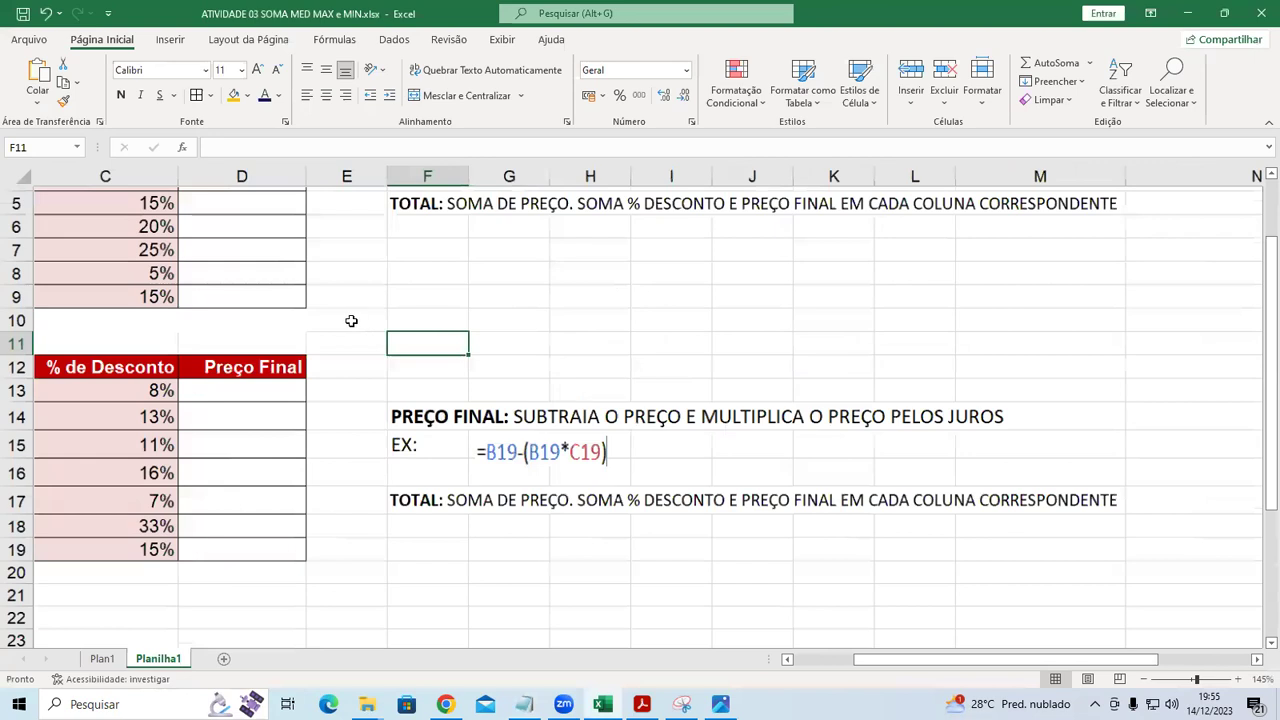
pyautogui.hscroll(-3, 848, 666)
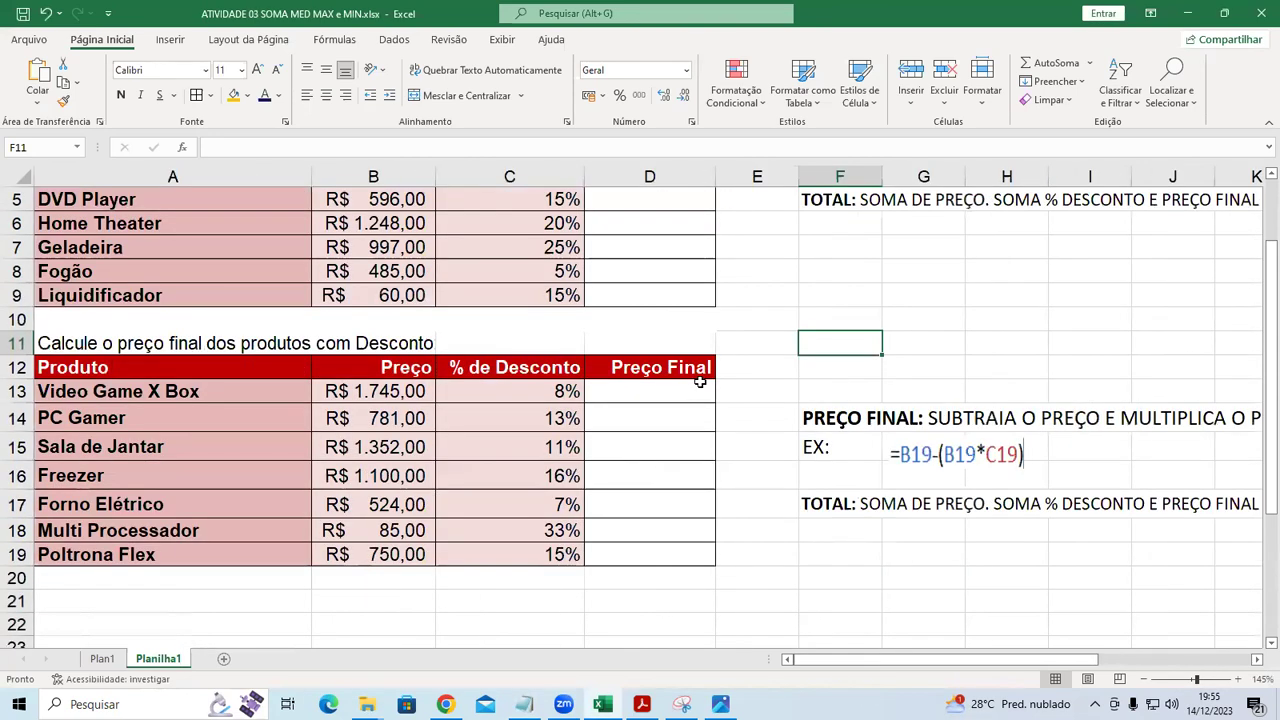
pyautogui.scroll(2, 705, 378)
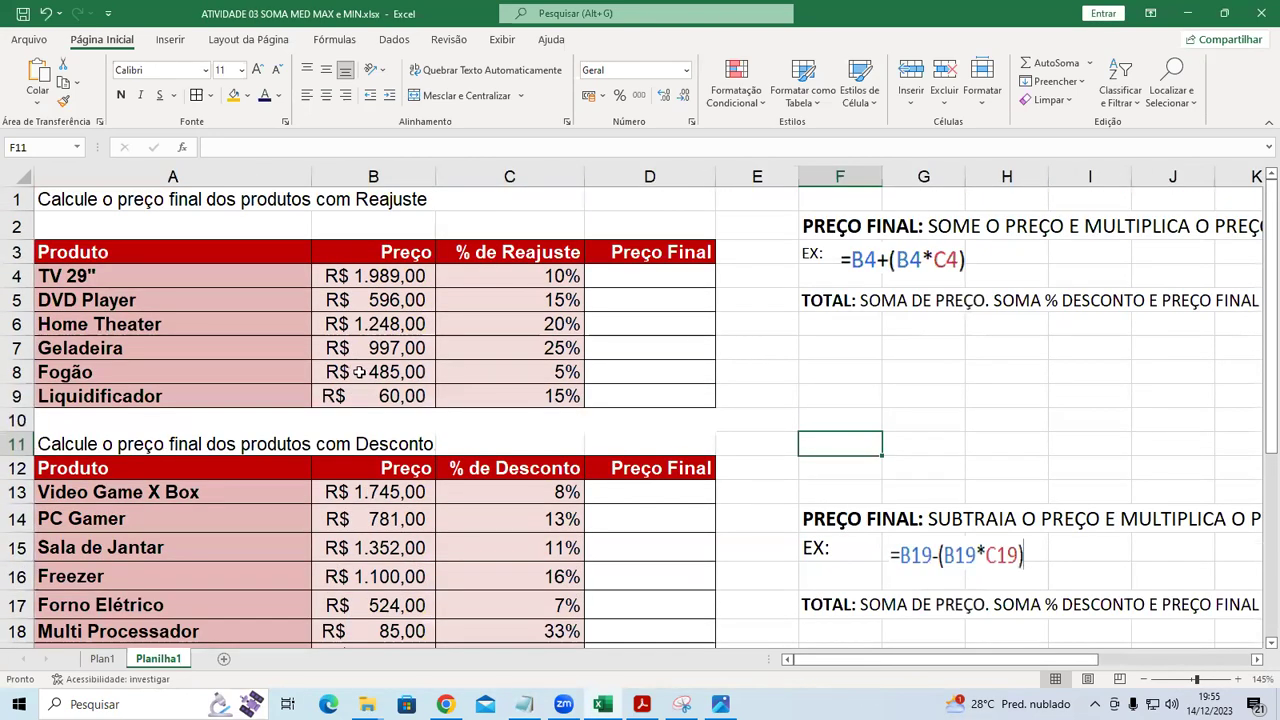
# Step: Examine the Produto, Preço and % de Reajuste columns of the Reajuste table, matching products to their prices
pyautogui.click(139, 176)
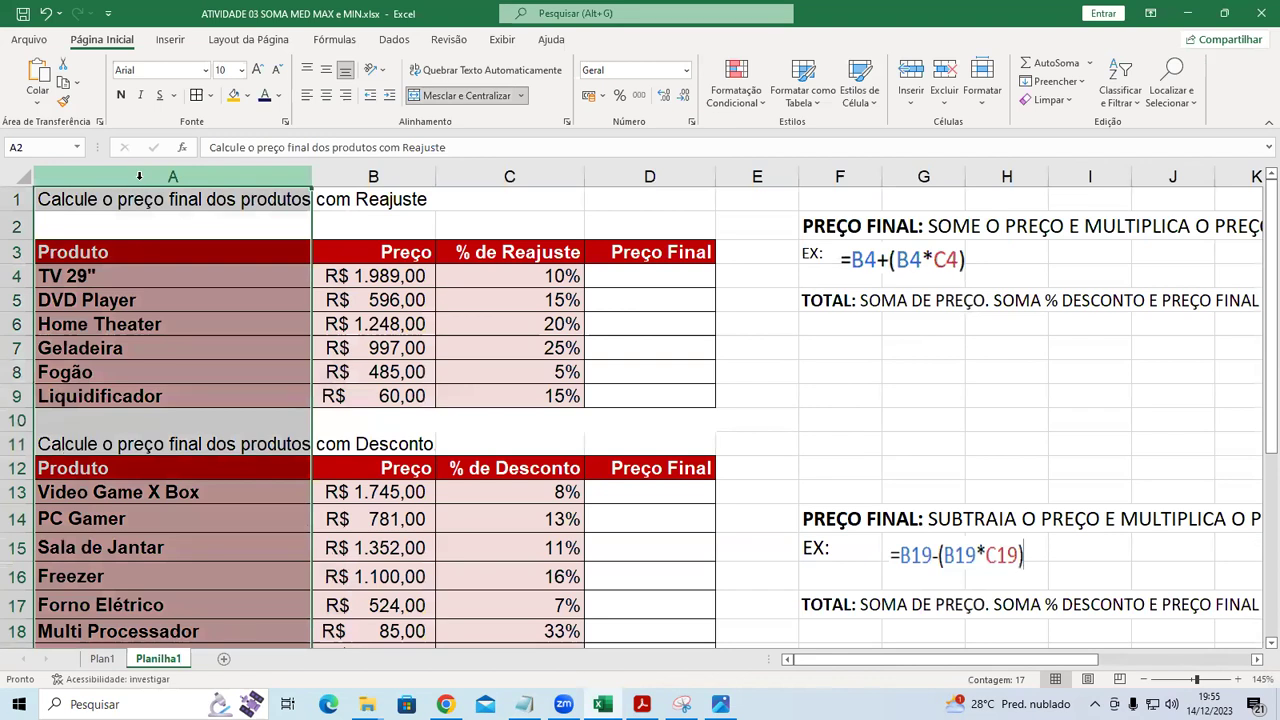
pyautogui.click(110, 277)
pyautogui.click(107, 303)
pyautogui.click(101, 325)
pyautogui.click(98, 350)
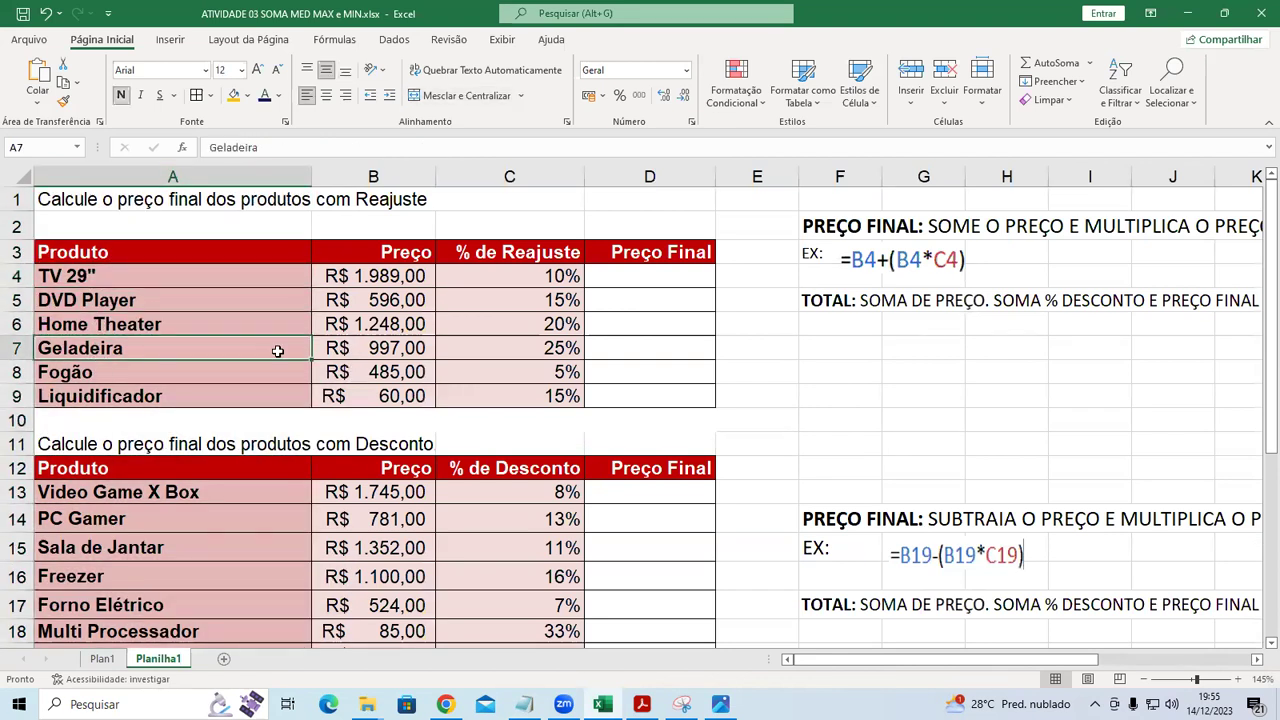
pyautogui.click(371, 176)
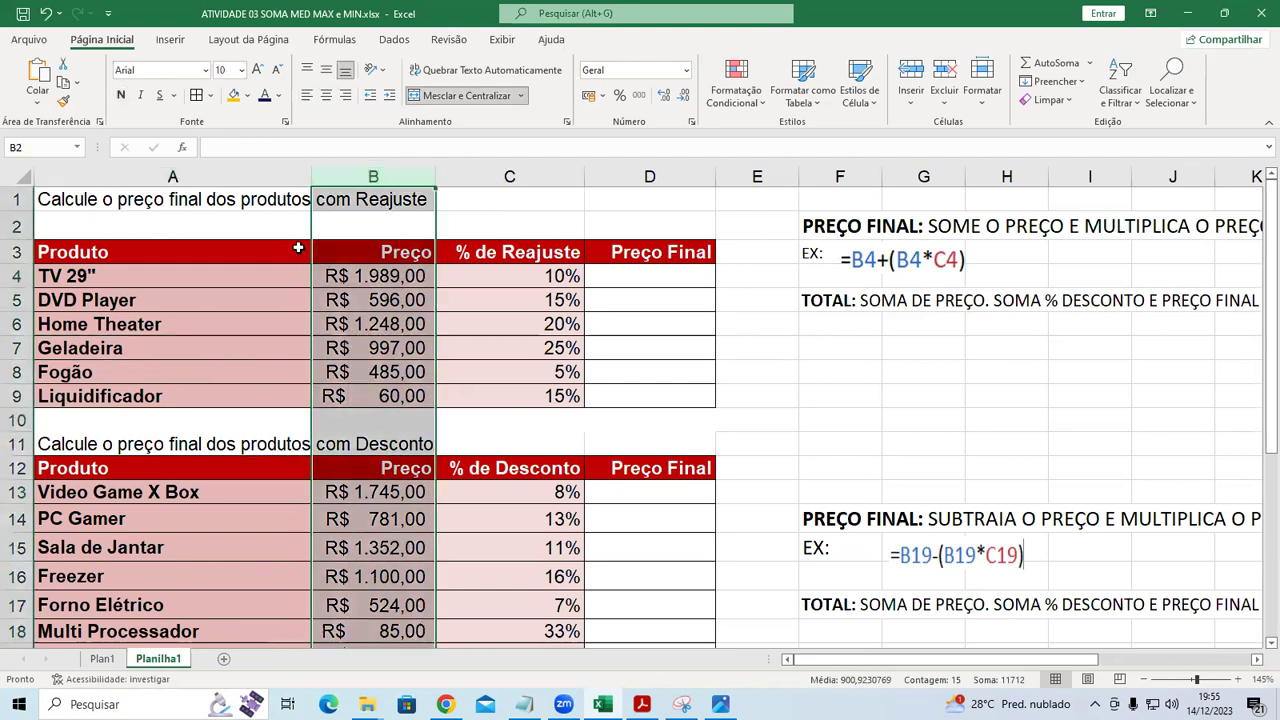
pyautogui.click(157, 278)
pyautogui.click(413, 277)
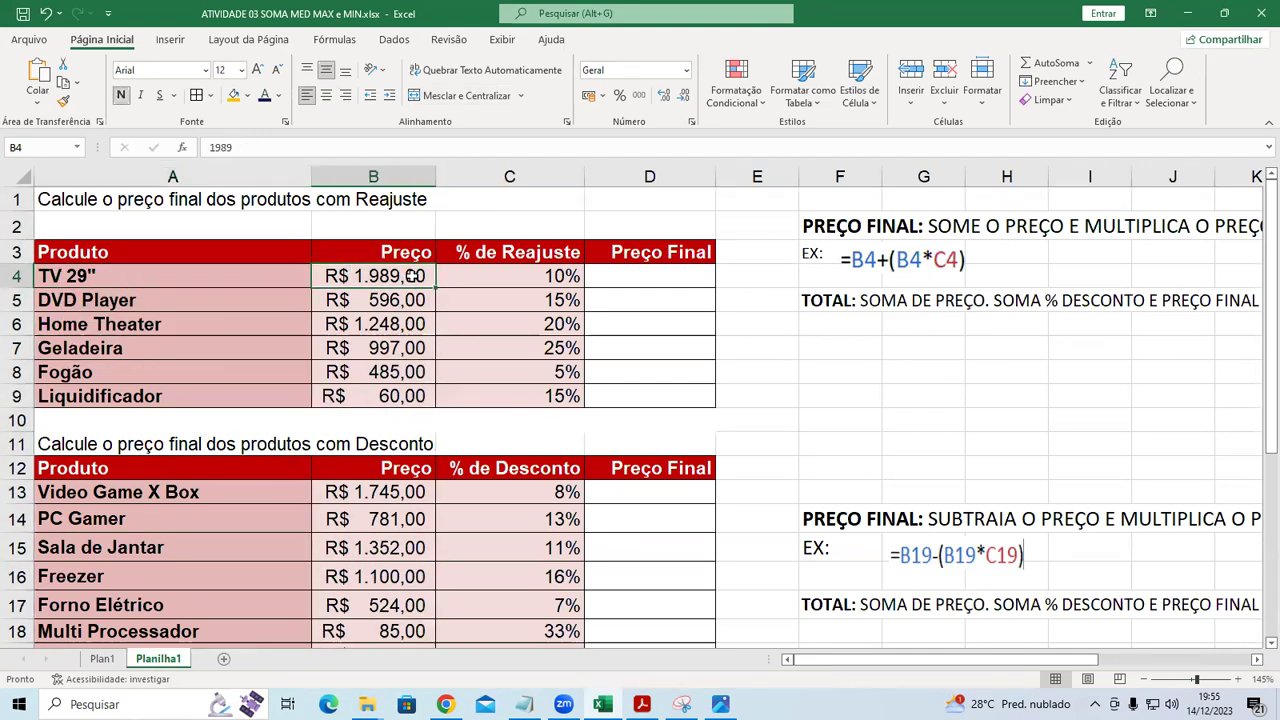
pyautogui.click(251, 305)
pyautogui.click(381, 304)
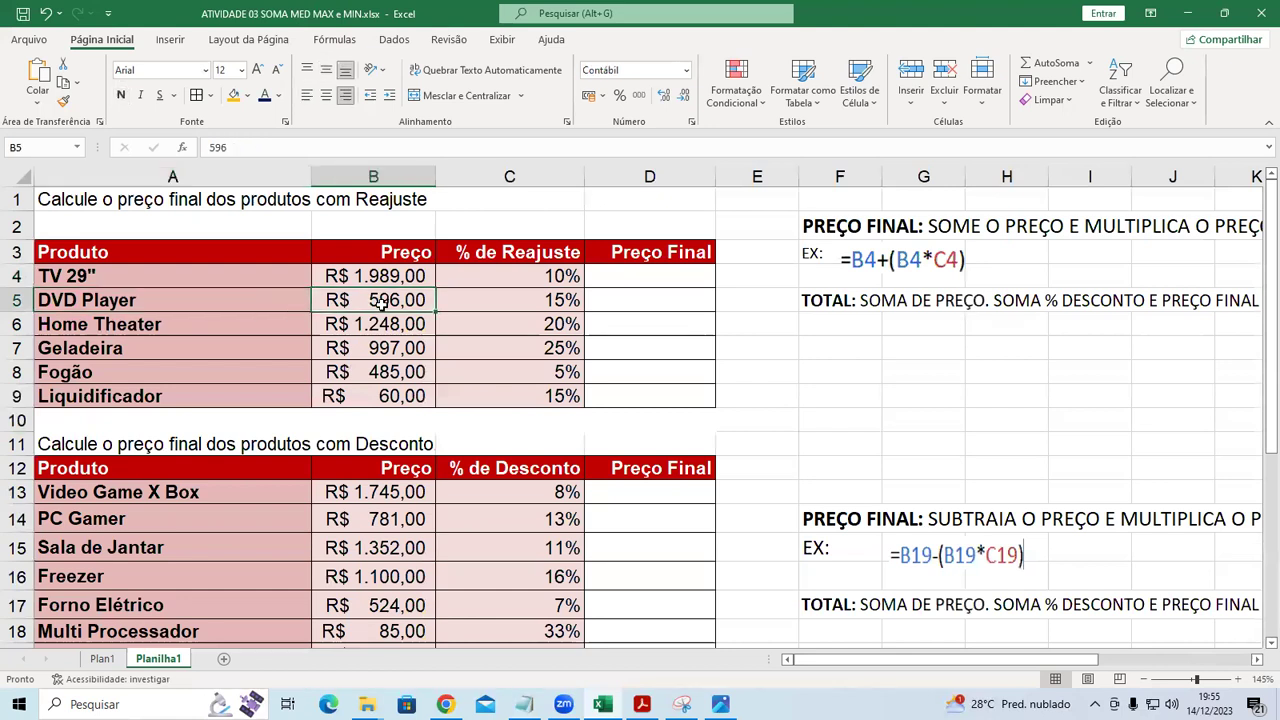
pyautogui.click(540, 178)
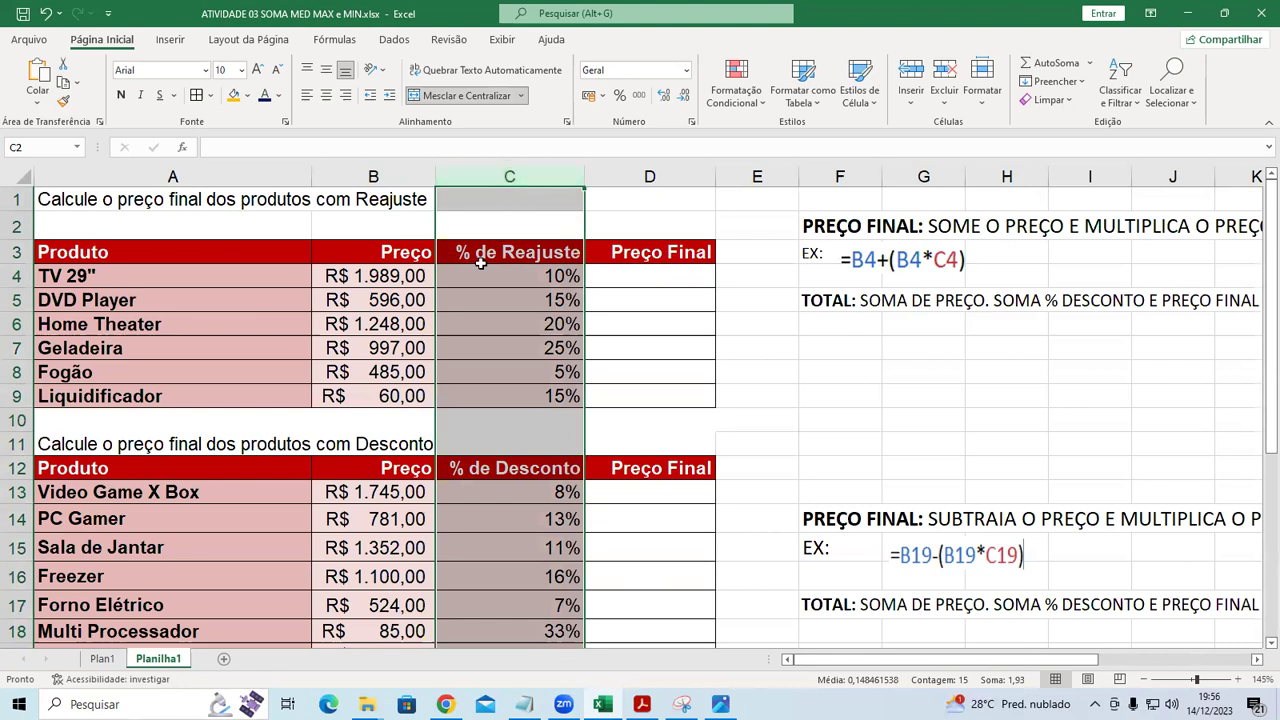
# Step: Calculate the TV 29" final price with its adjustment in D4 using the formula =B4+(B4*C4)
pyautogui.click(636, 276)
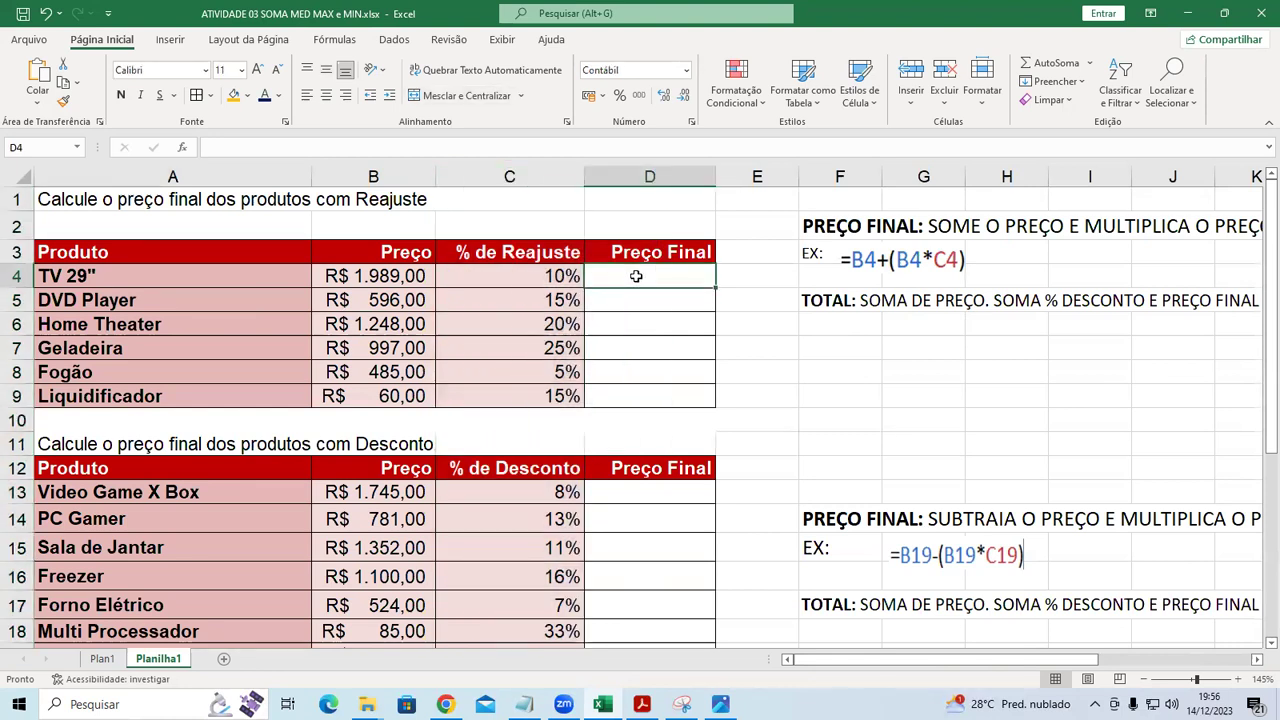
pyautogui.click(361, 276)
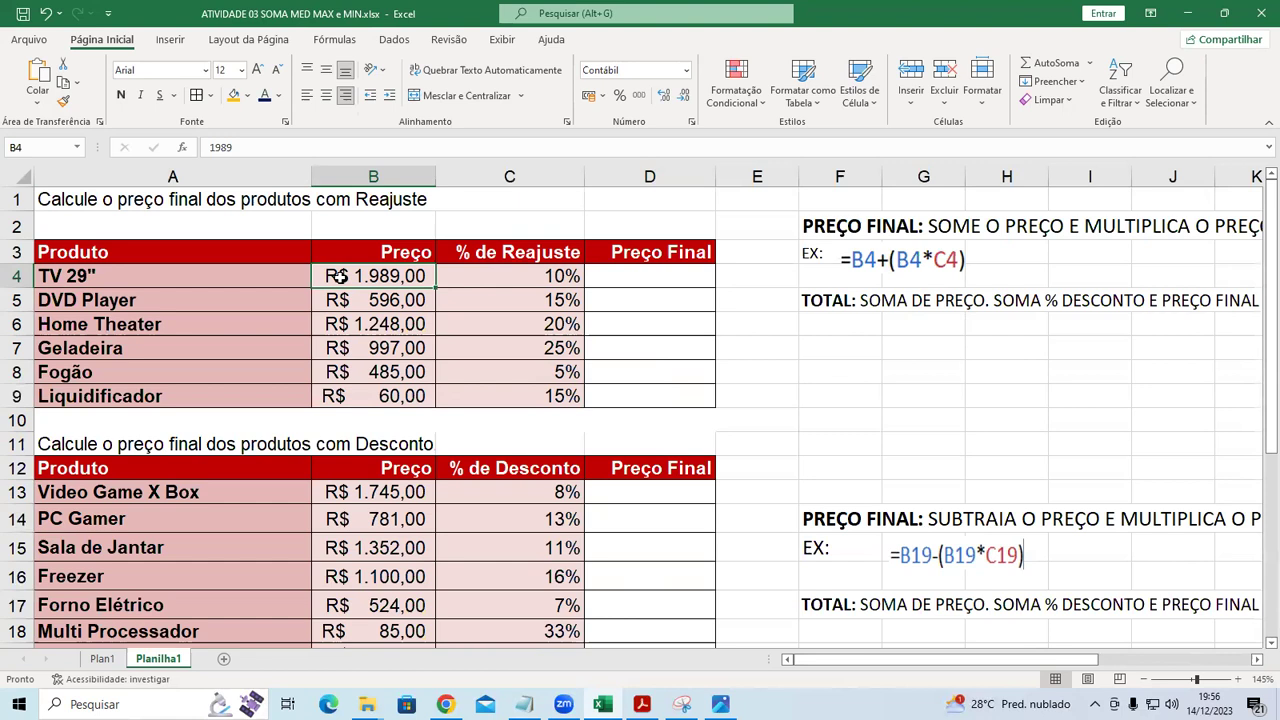
pyautogui.click(644, 279)
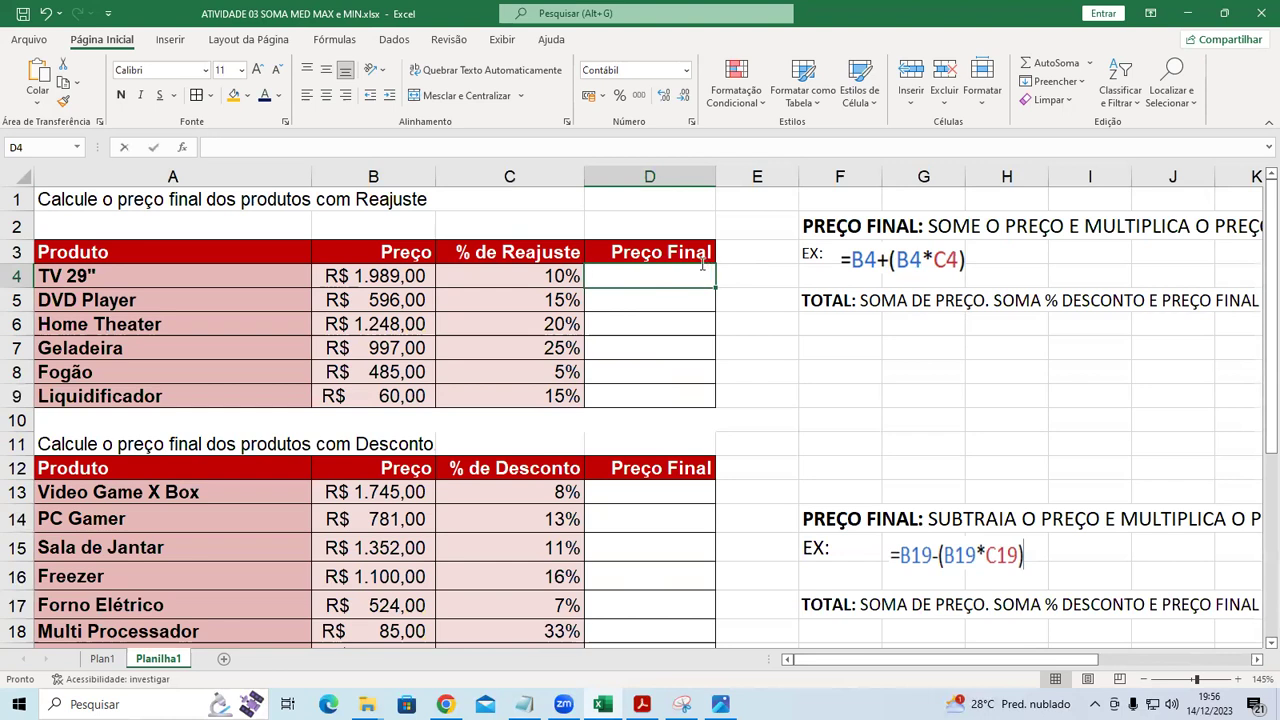
pyautogui.write('=')
pyautogui.click(418, 270)
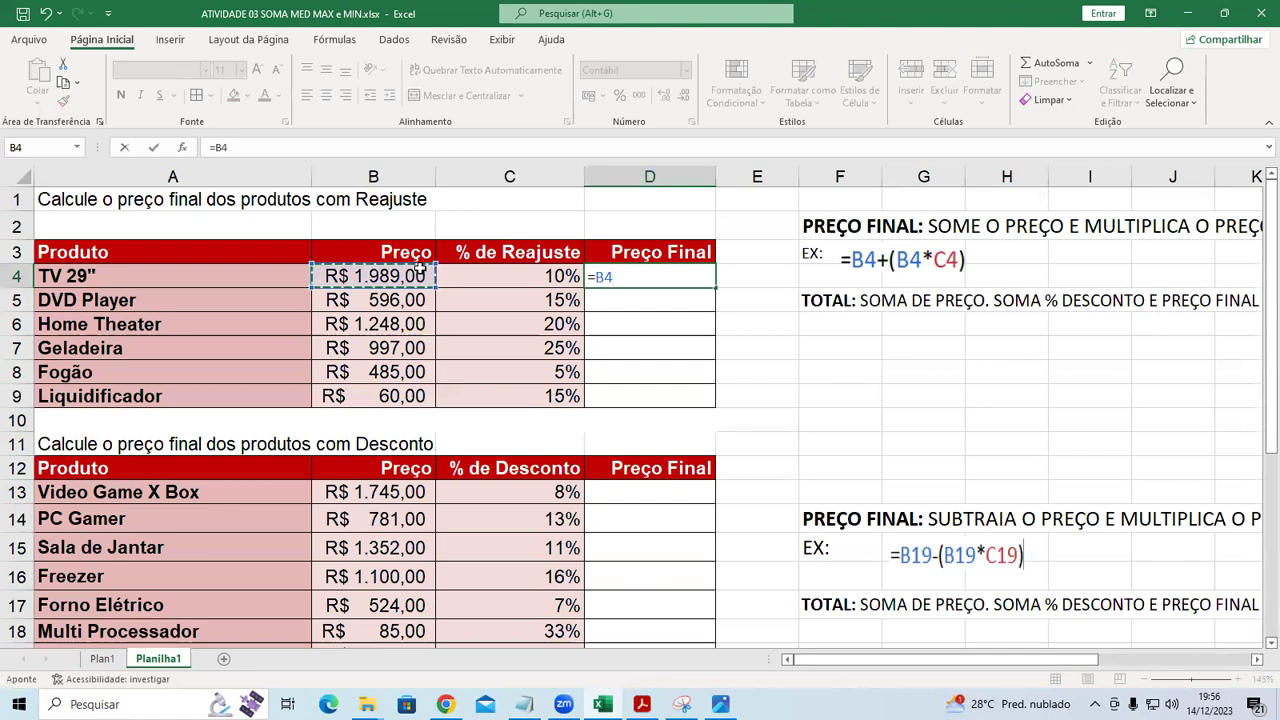
pyautogui.write('+(')
pyautogui.click(395, 279)
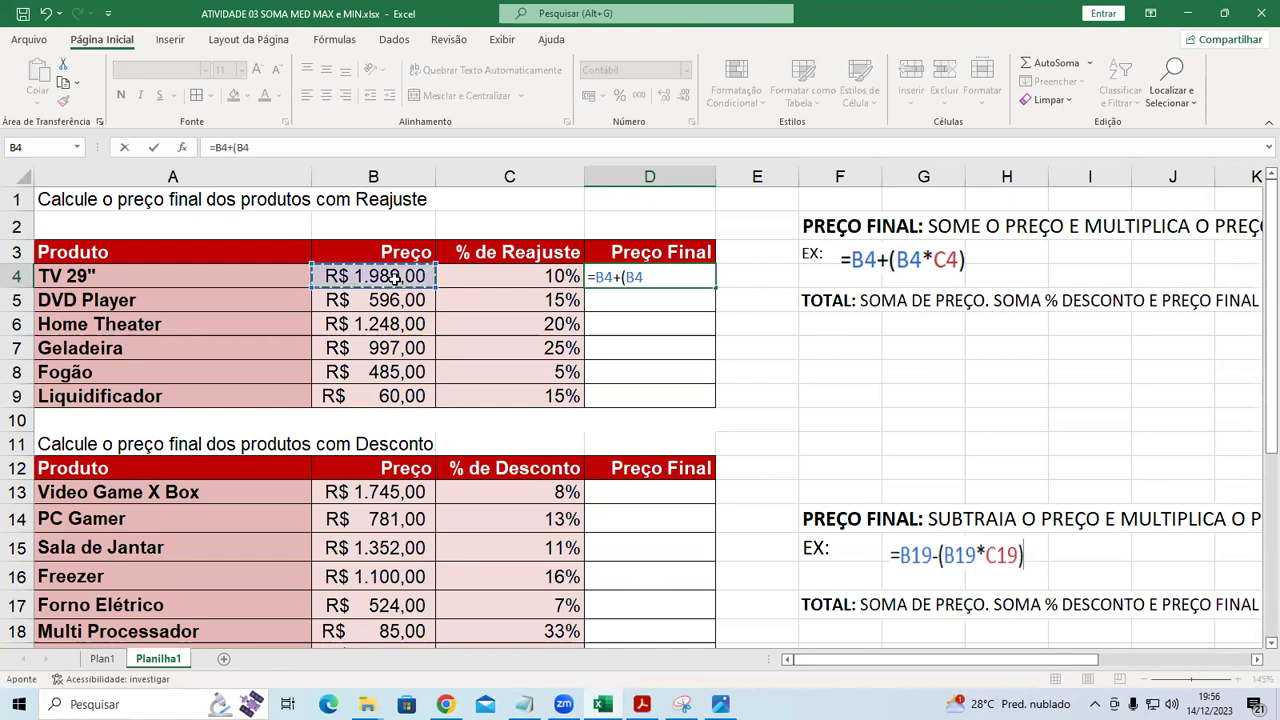
pyautogui.write('*')
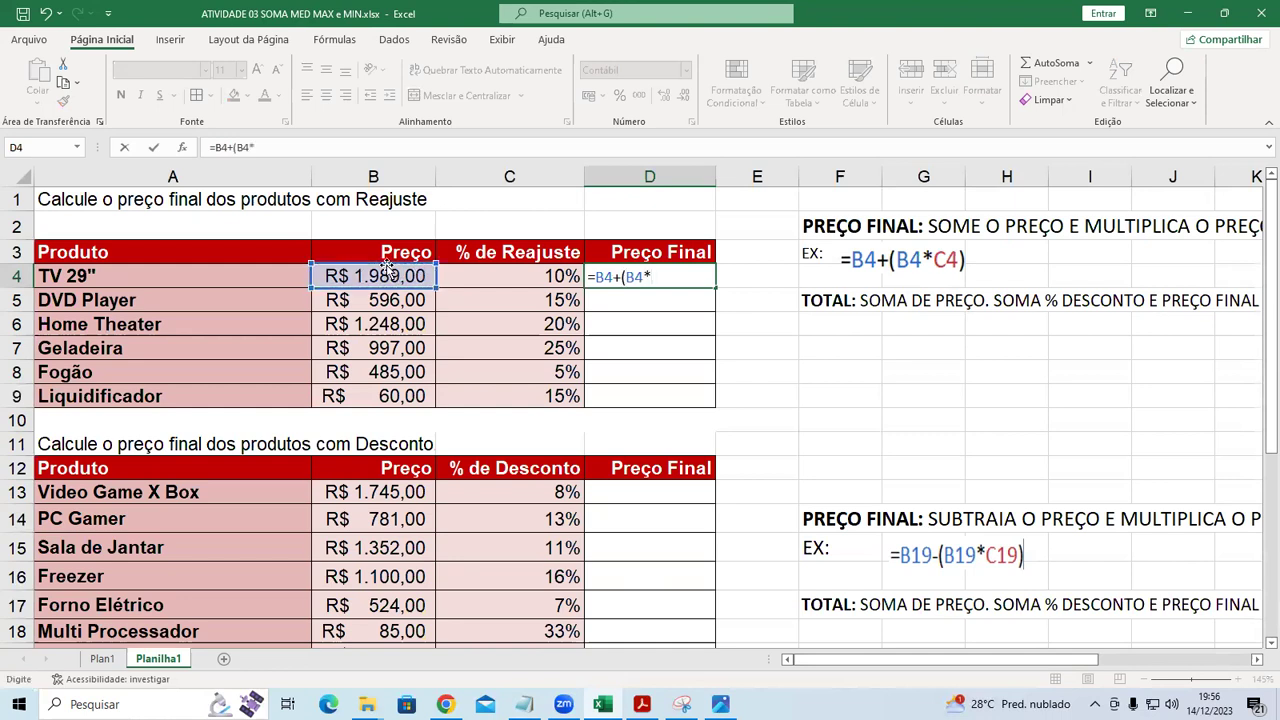
pyautogui.click(545, 268)
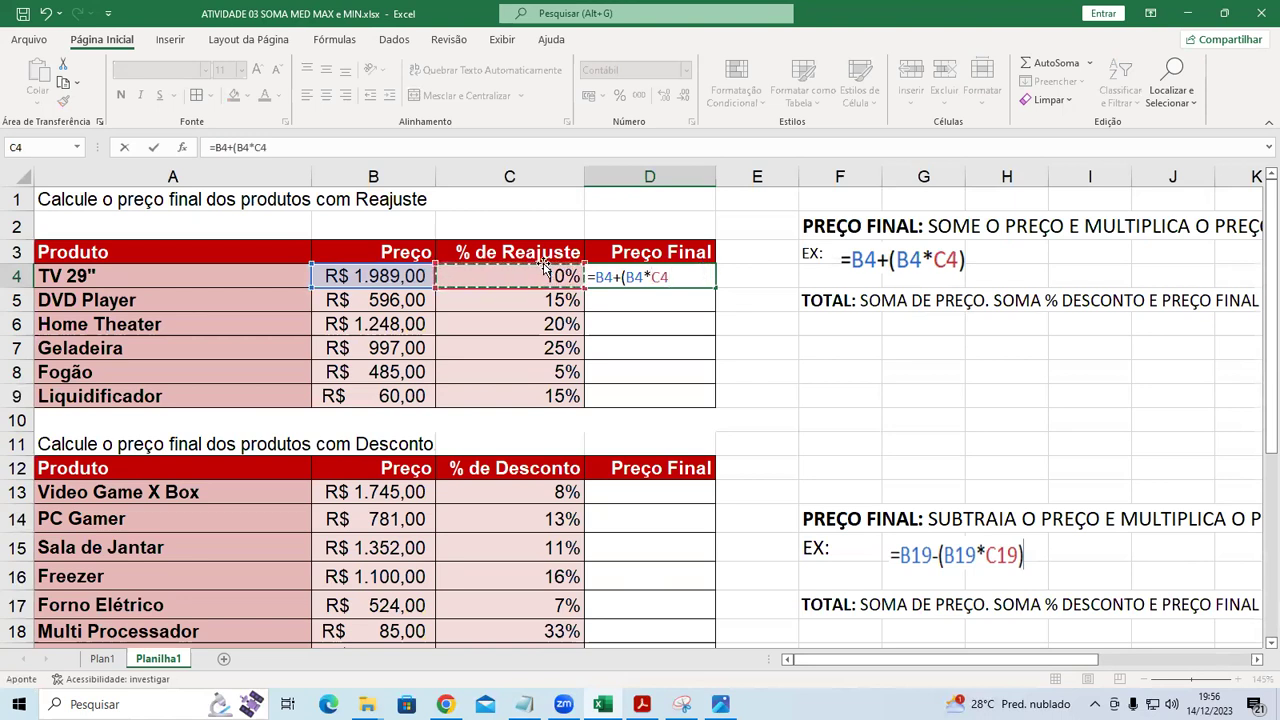
pyautogui.write(')')
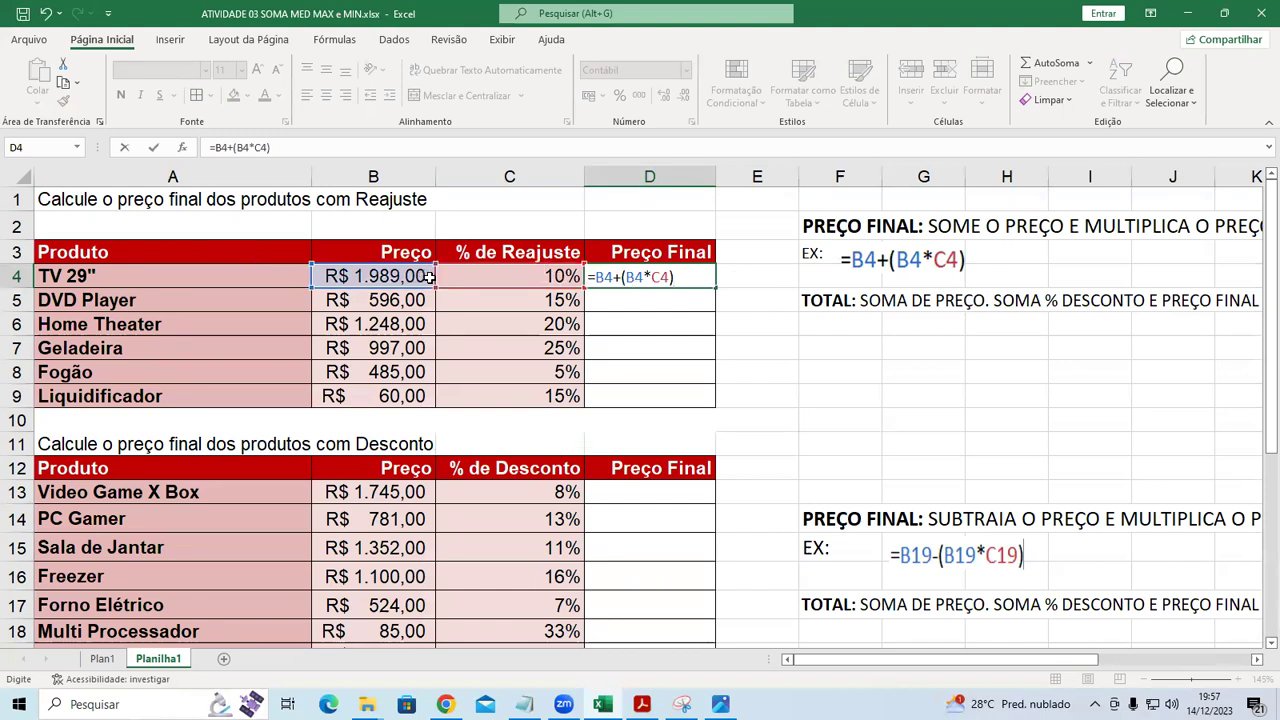
pyautogui.press('Return')
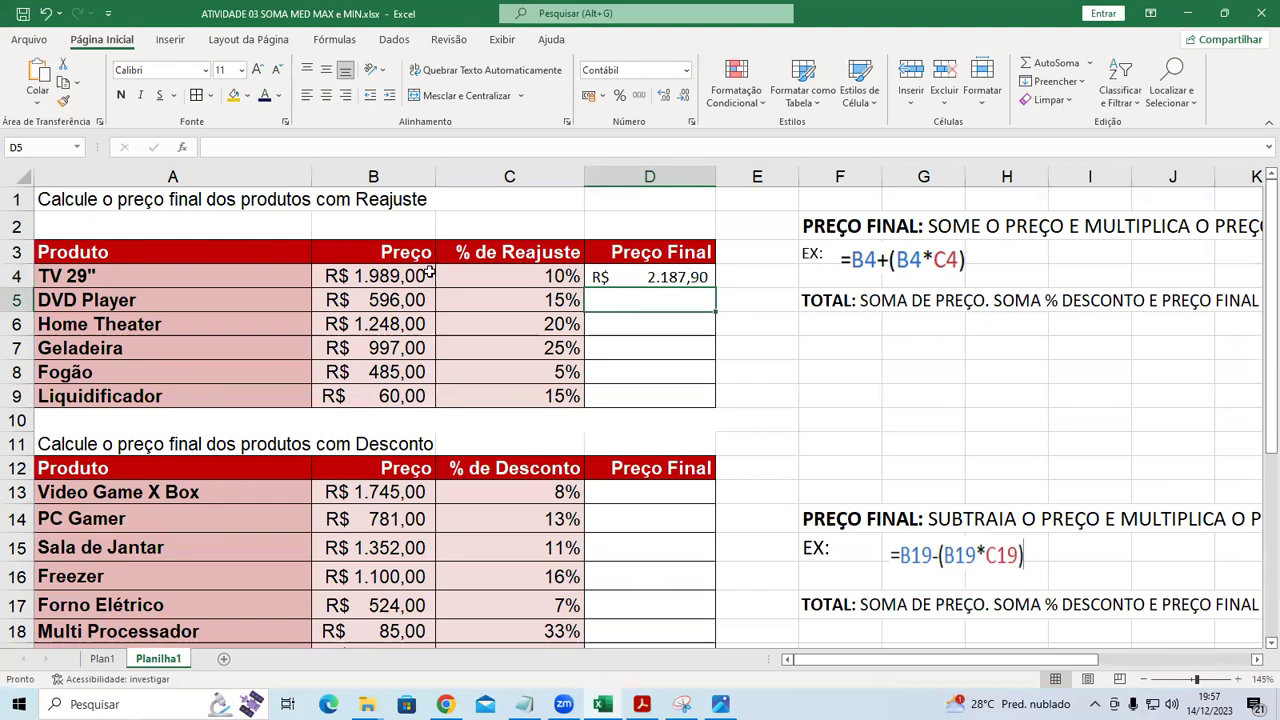
# Step: Calculate the DVD Player final price with its adjustment in D5 using the formula =B5+(B5*C5)
pyautogui.write('=')
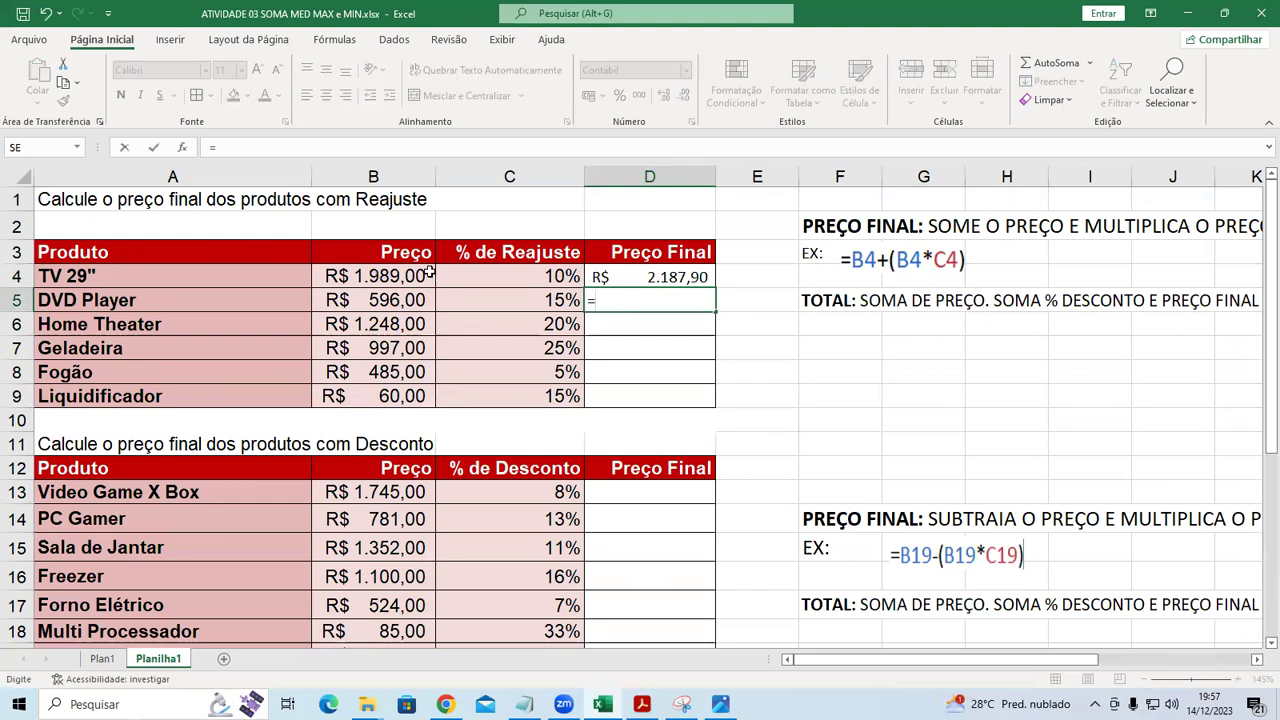
pyautogui.click(393, 299)
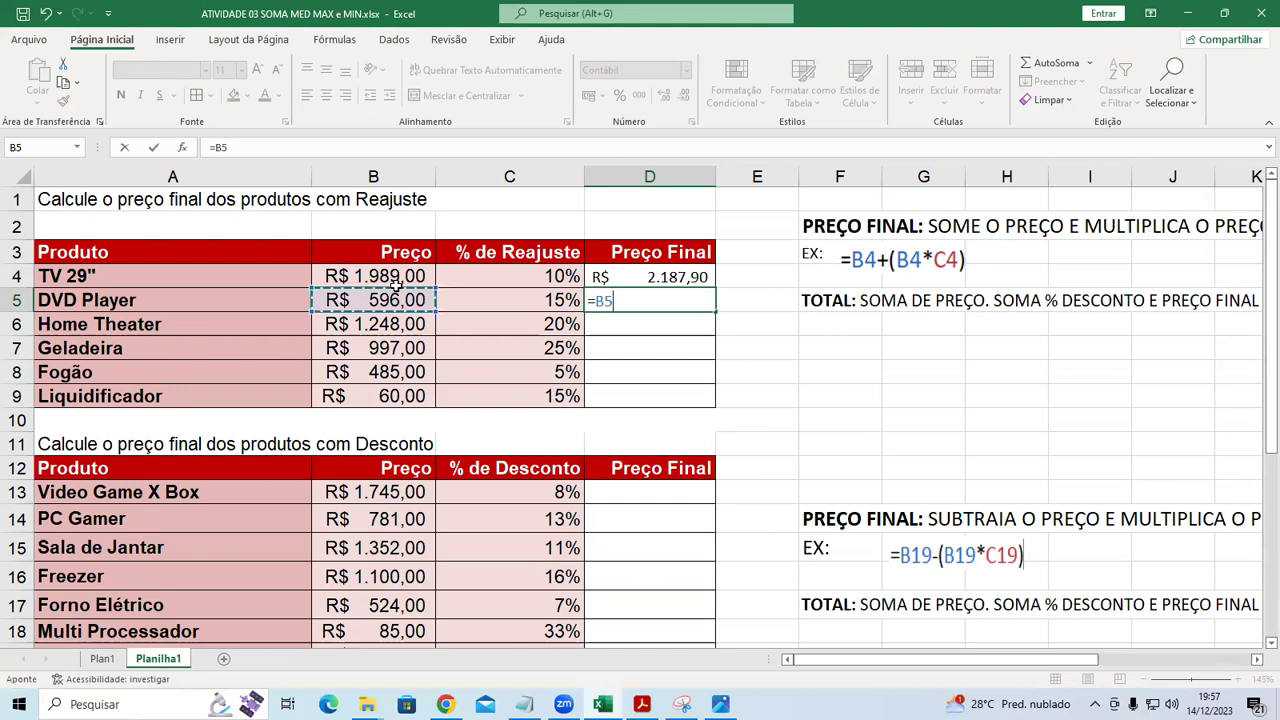
pyautogui.write('+')
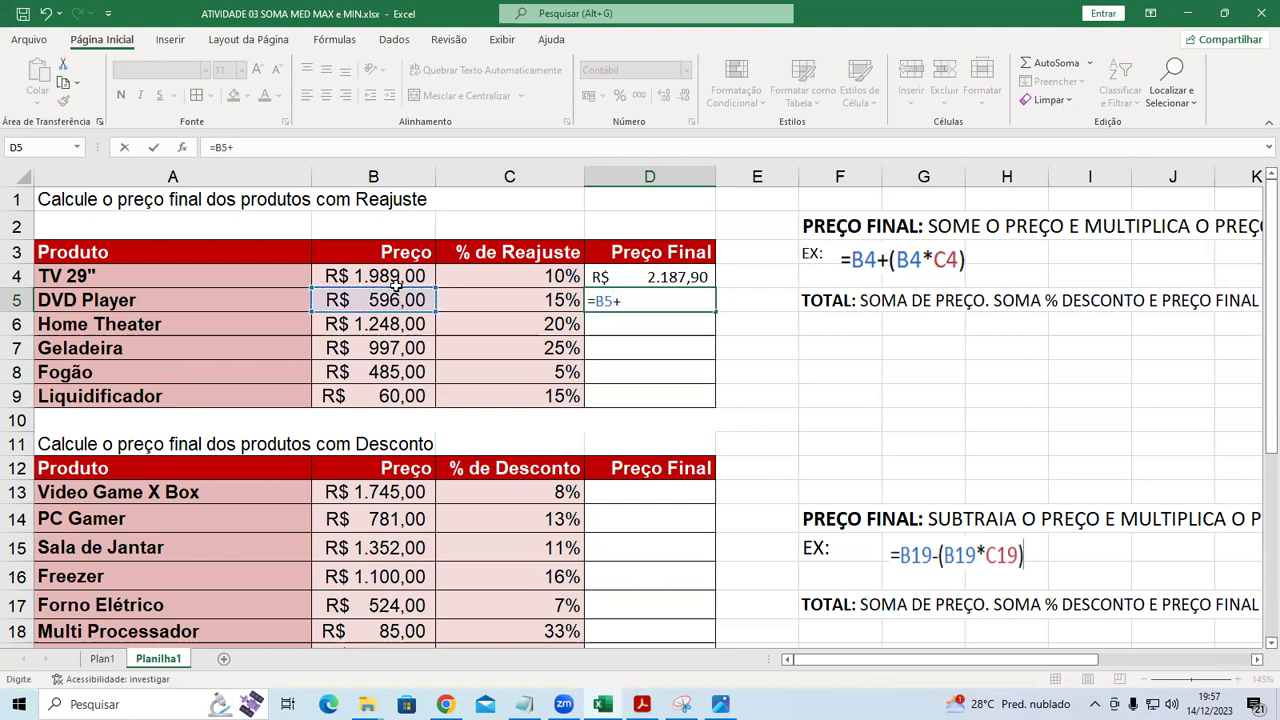
pyautogui.write('(')
pyautogui.click(405, 299)
pyautogui.write('*')
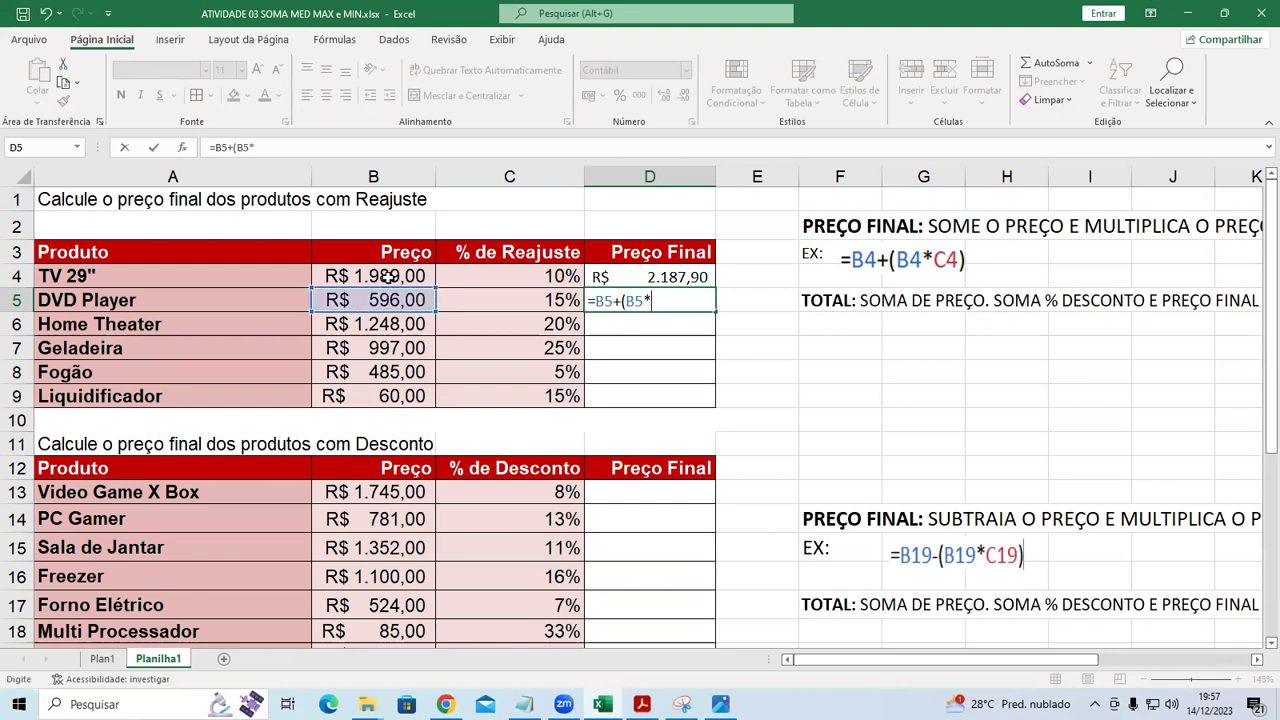
pyautogui.click(525, 301)
pyautogui.write(')')
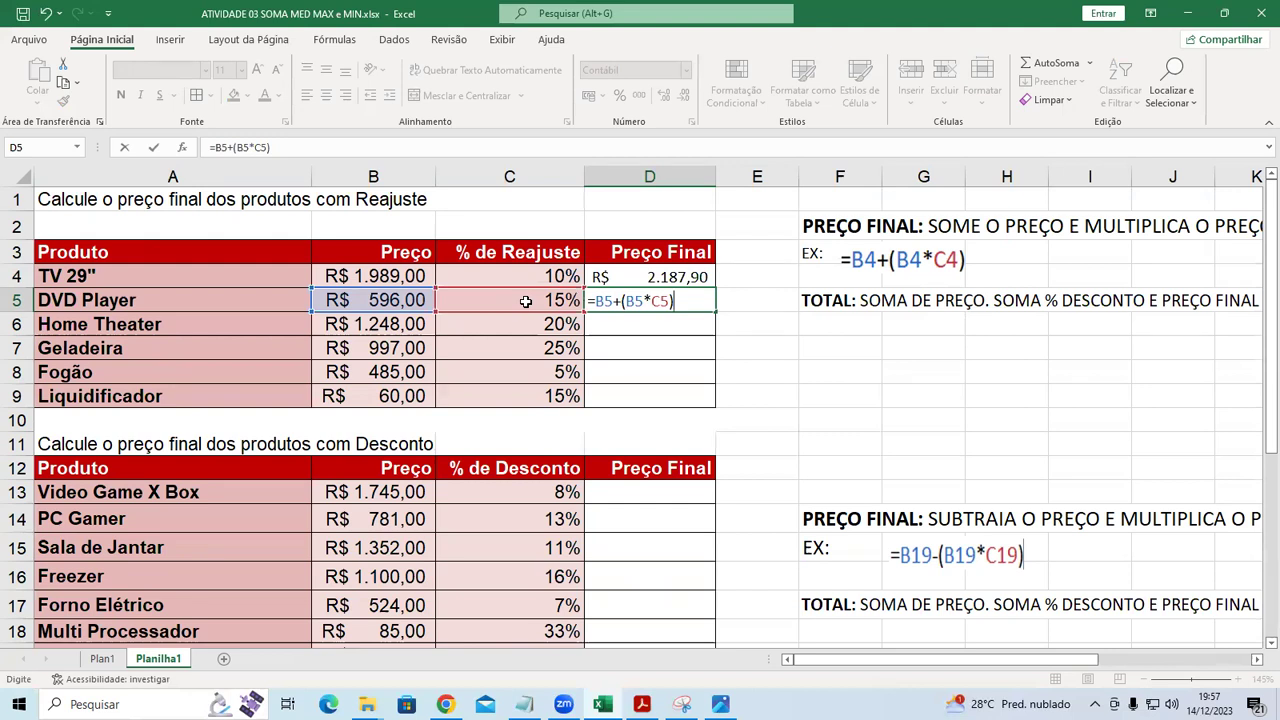
pyautogui.press('Return')
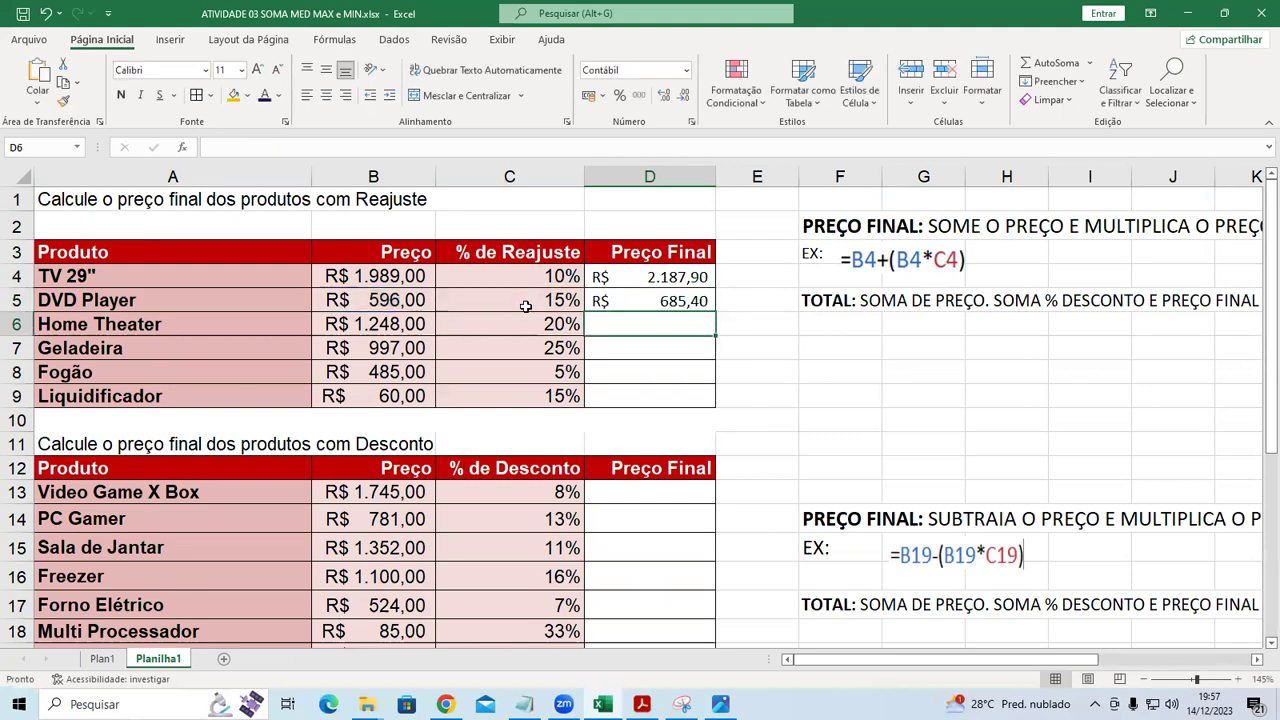
# Step: Calculate the Video Game X Box discounted final price in D13 using the formula =B13-(B13*C13)
pyautogui.click(660, 497)
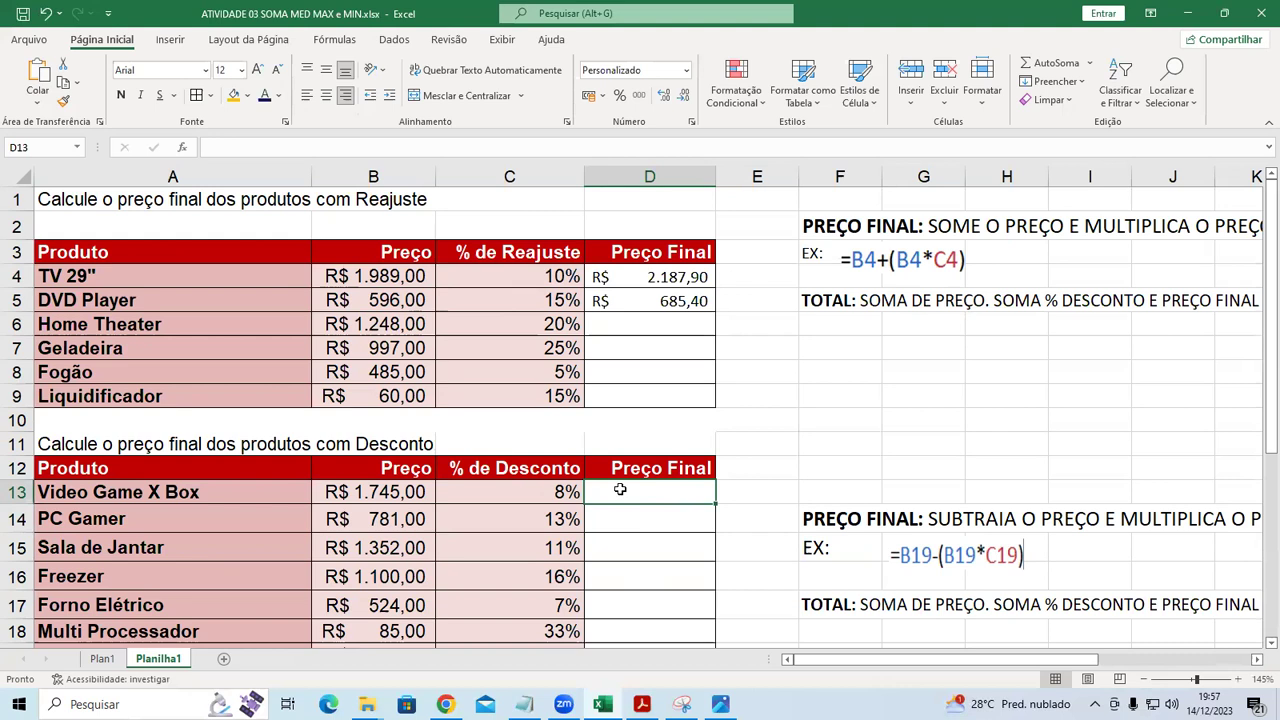
pyautogui.write('=')
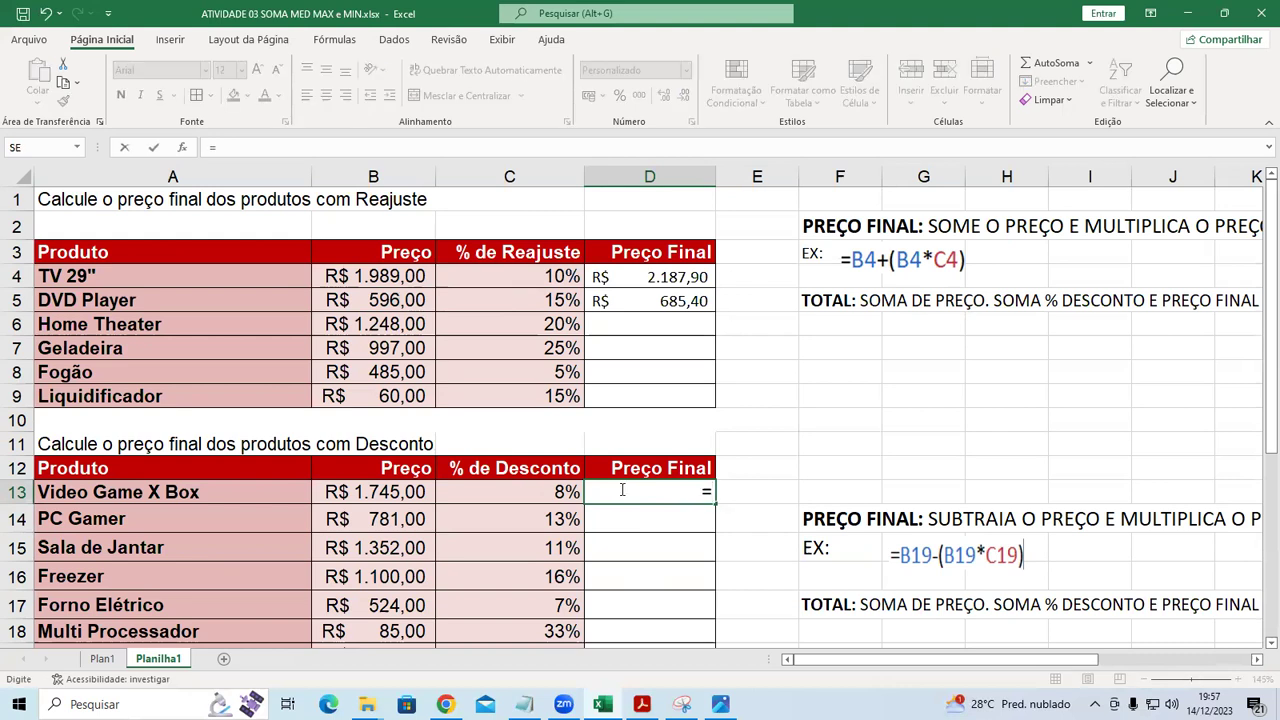
pyautogui.click(388, 497)
pyautogui.write('-')
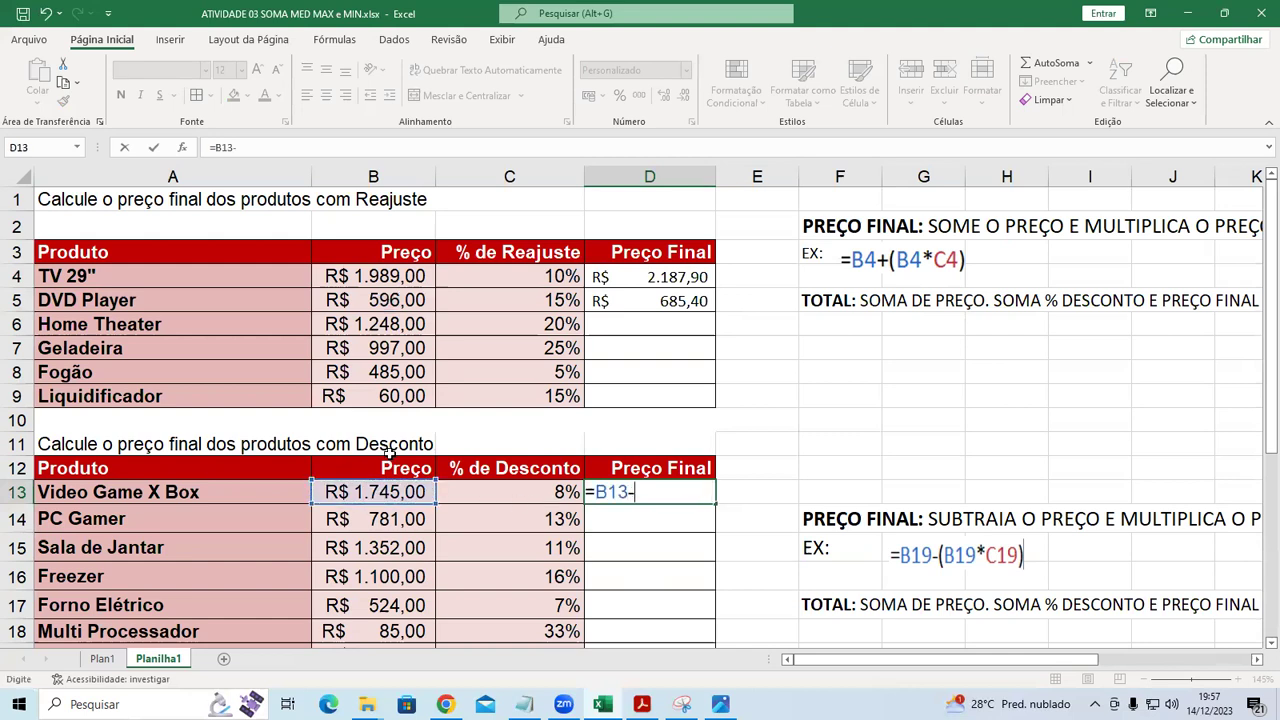
pyautogui.write('(')
pyautogui.click(402, 494)
pyautogui.write('*')
pyautogui.click(472, 492)
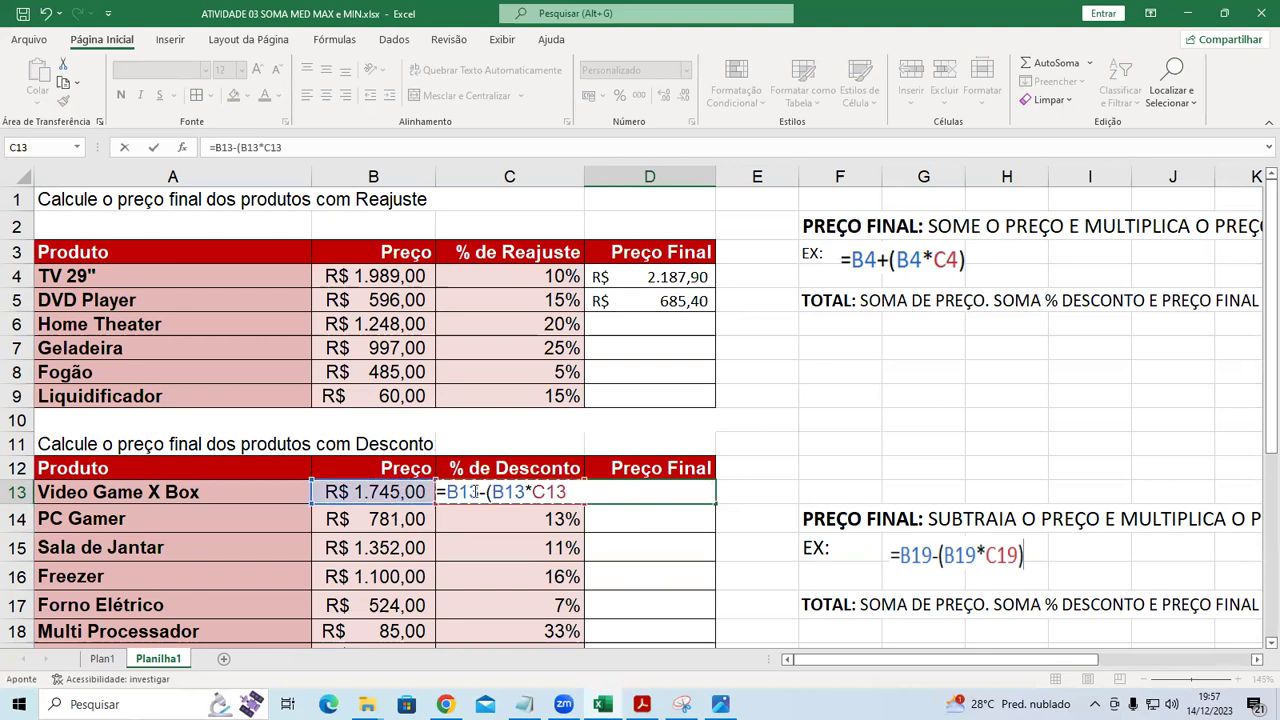
pyautogui.write(')')
pyautogui.press('Return')
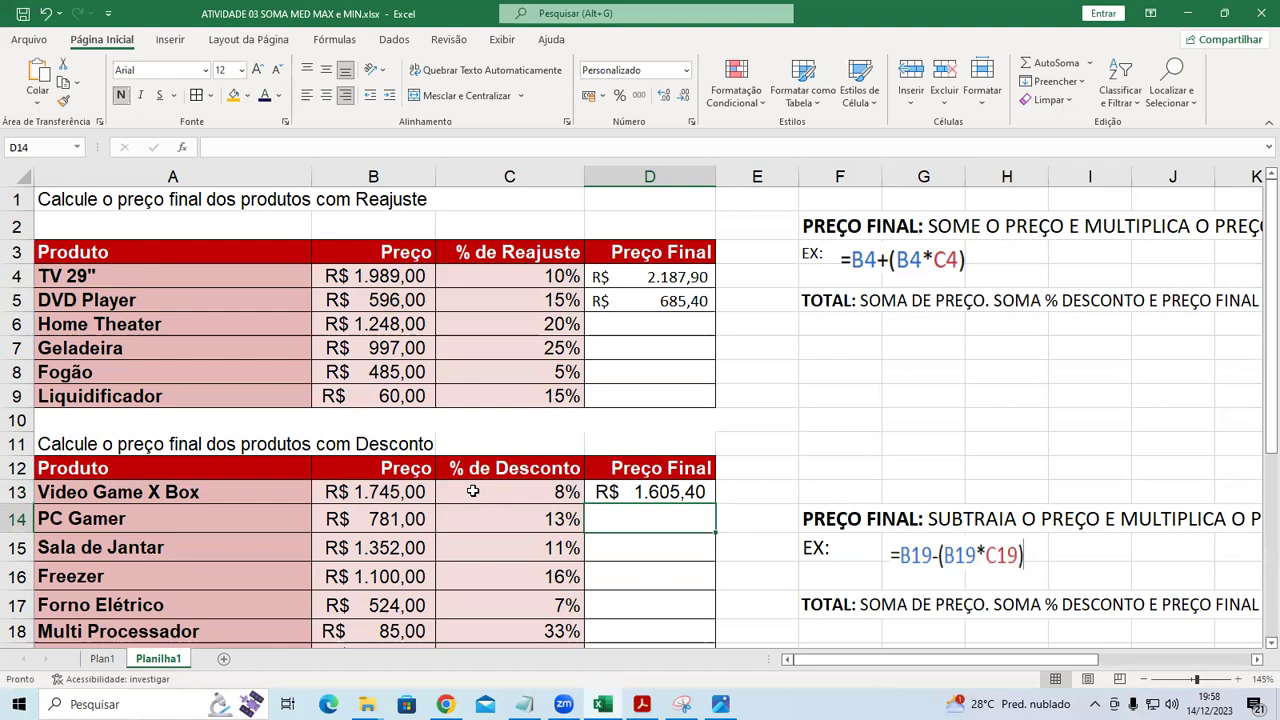
# Step: Calculate the PC Gamer discounted final price in D14 using the formula =B14-(B14*C14)
pyautogui.write('=')
pyautogui.click(399, 518)
pyautogui.write('-')
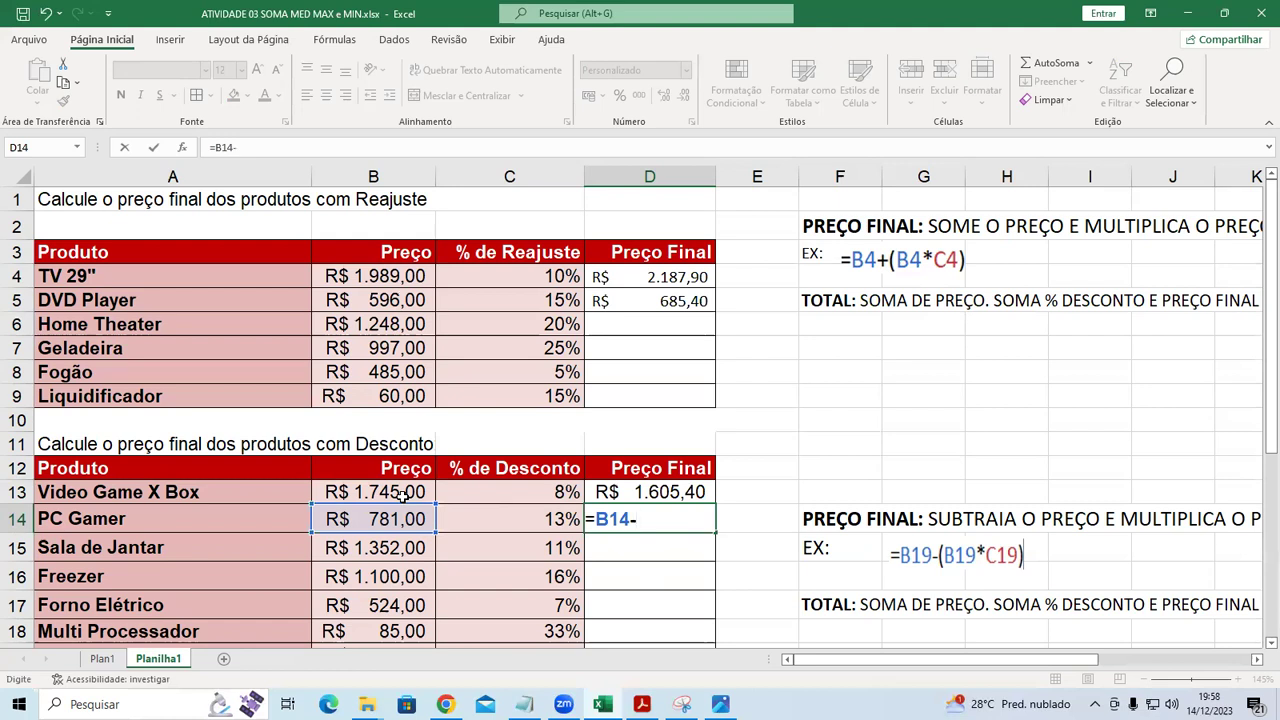
pyautogui.write('(')
pyautogui.click(413, 519)
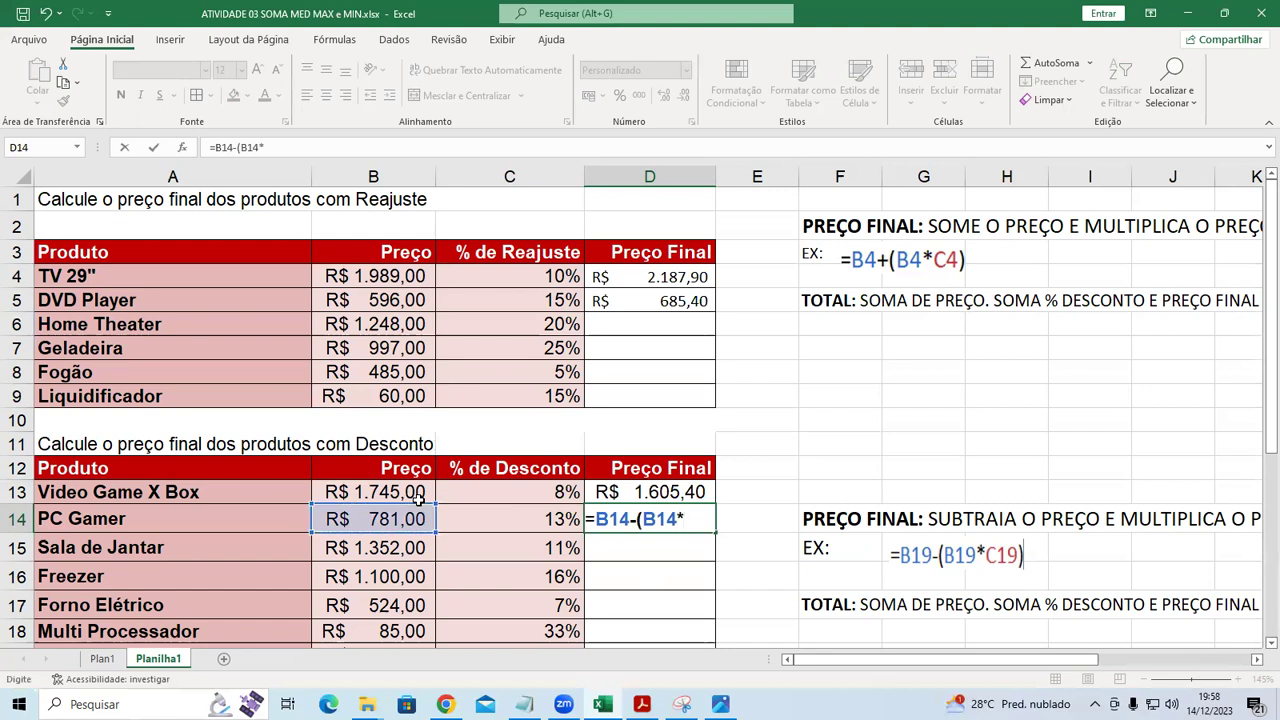
pyautogui.click(522, 524)
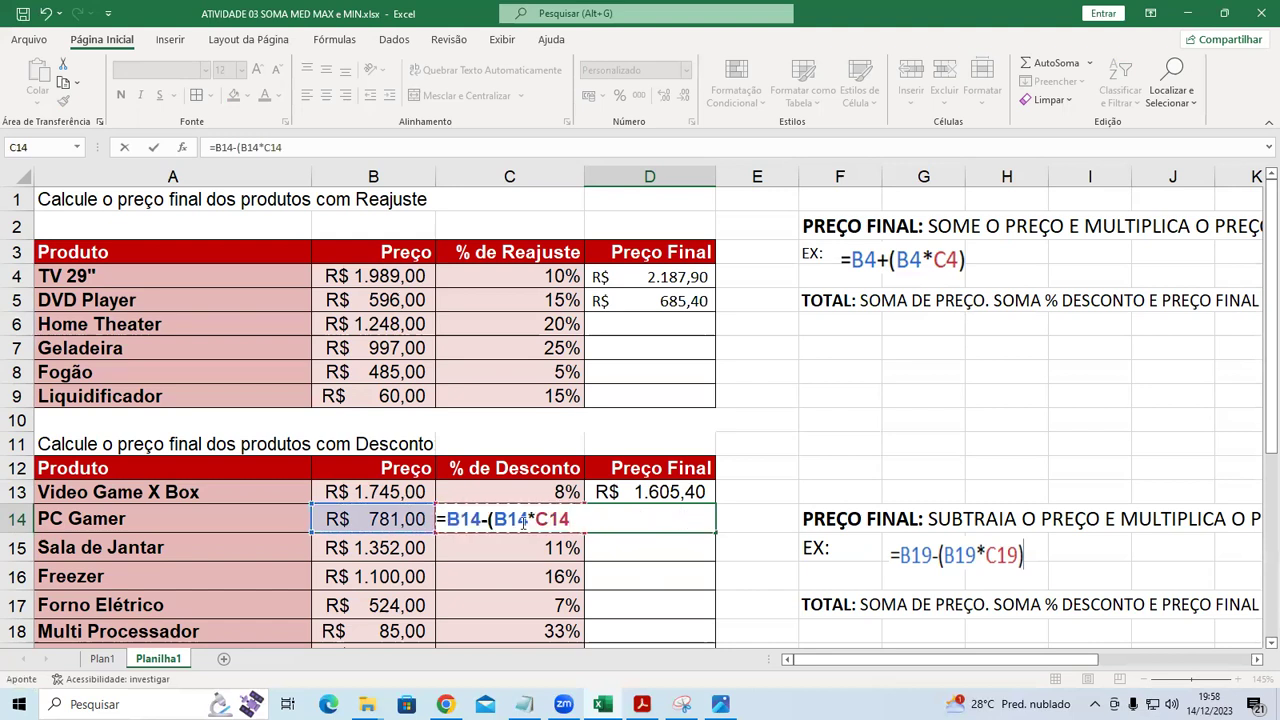
pyautogui.press('Return')
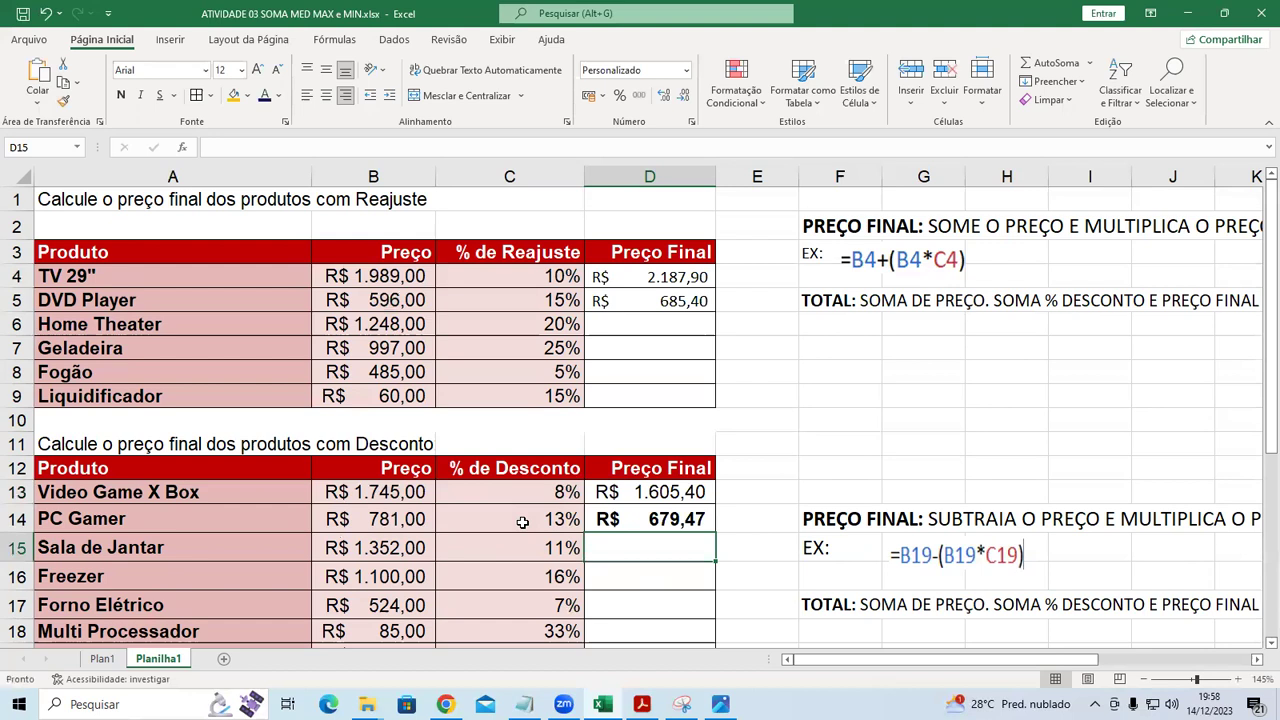